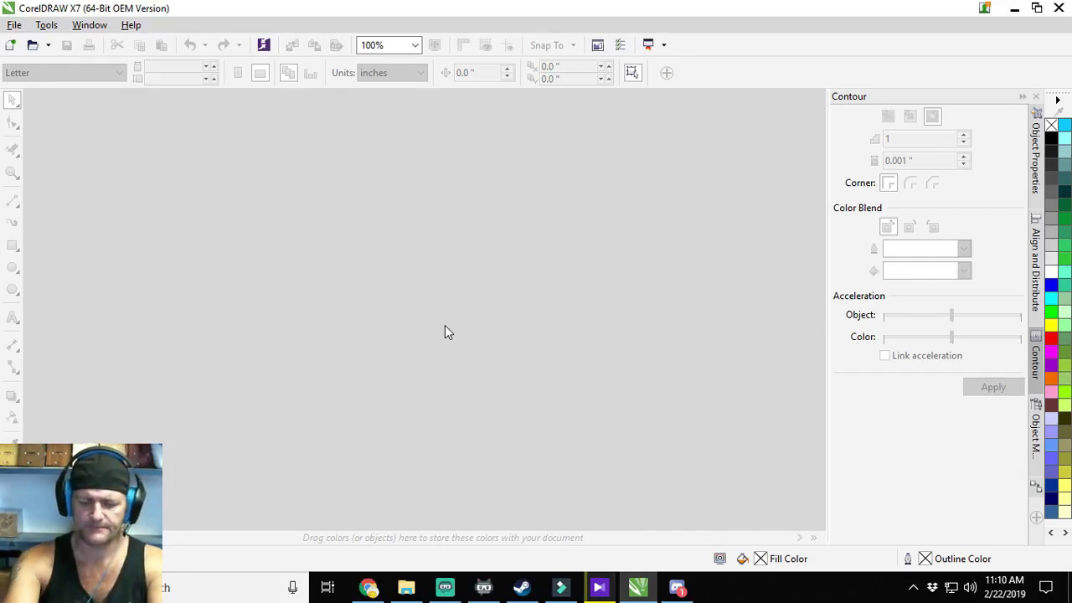
Create the new Tutorial Pendants document and show the Perfect Shapes presets.
key("ctrl+n")
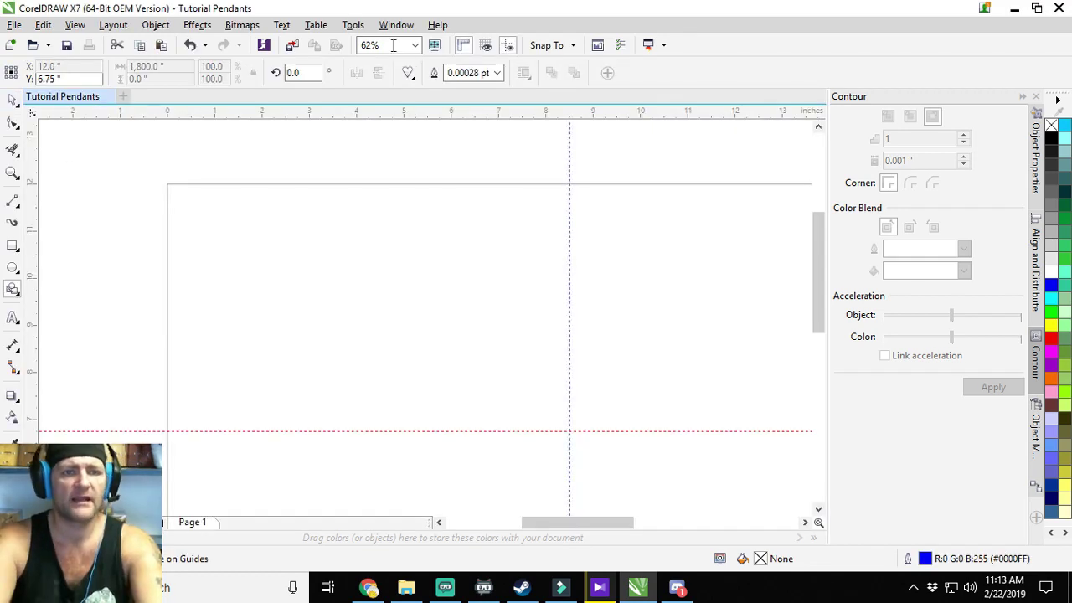
left_click(408, 74)
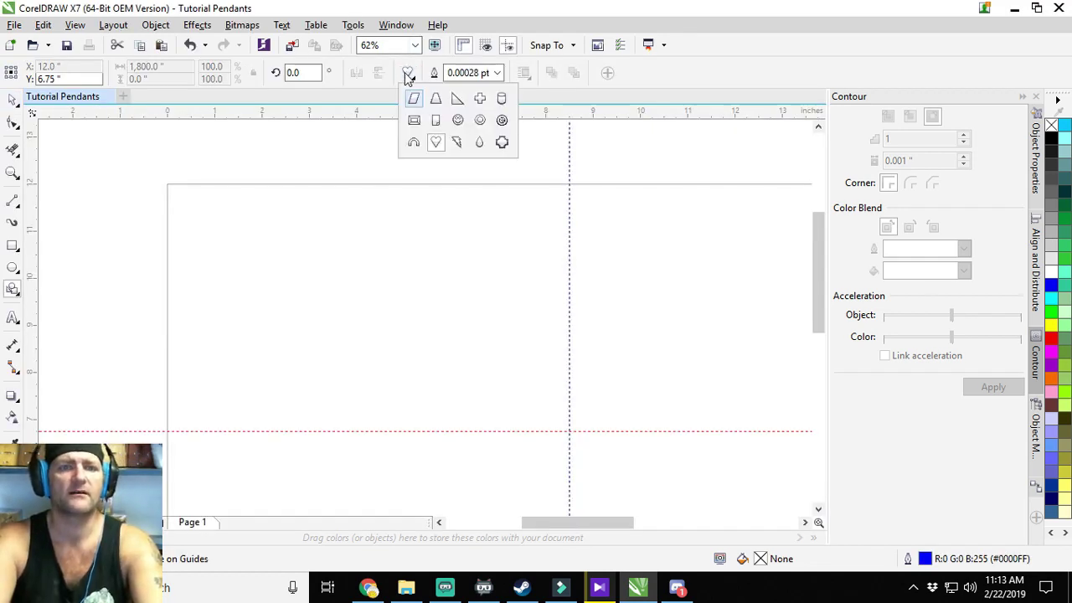
Draw a heart near the top-left with locked ratio at 1.5-inch width, nudged right.
left_click(435, 142)
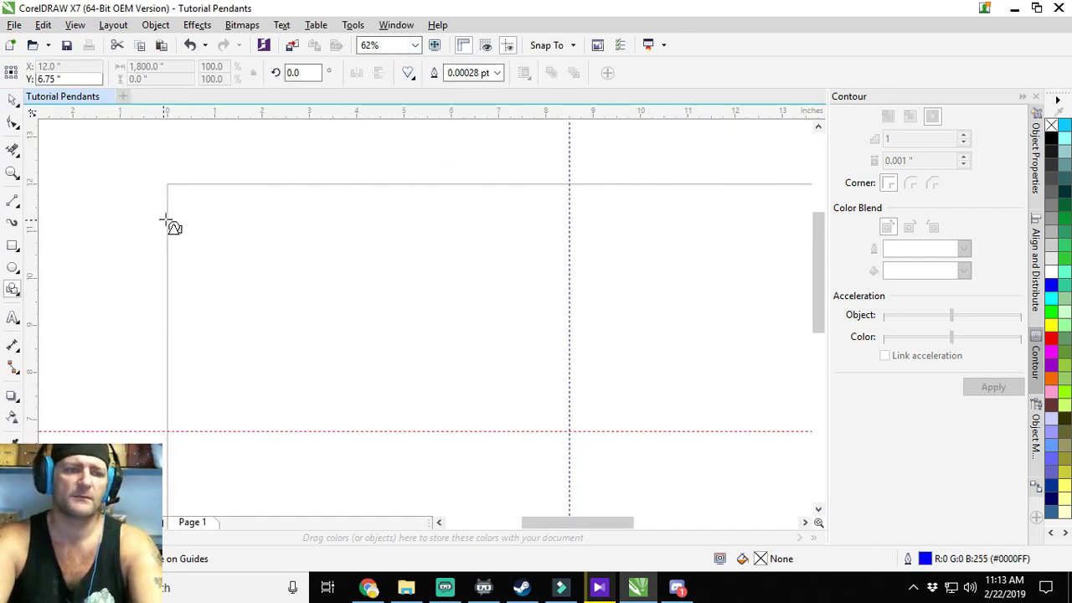
left_click_drag(177, 199, 243, 270)
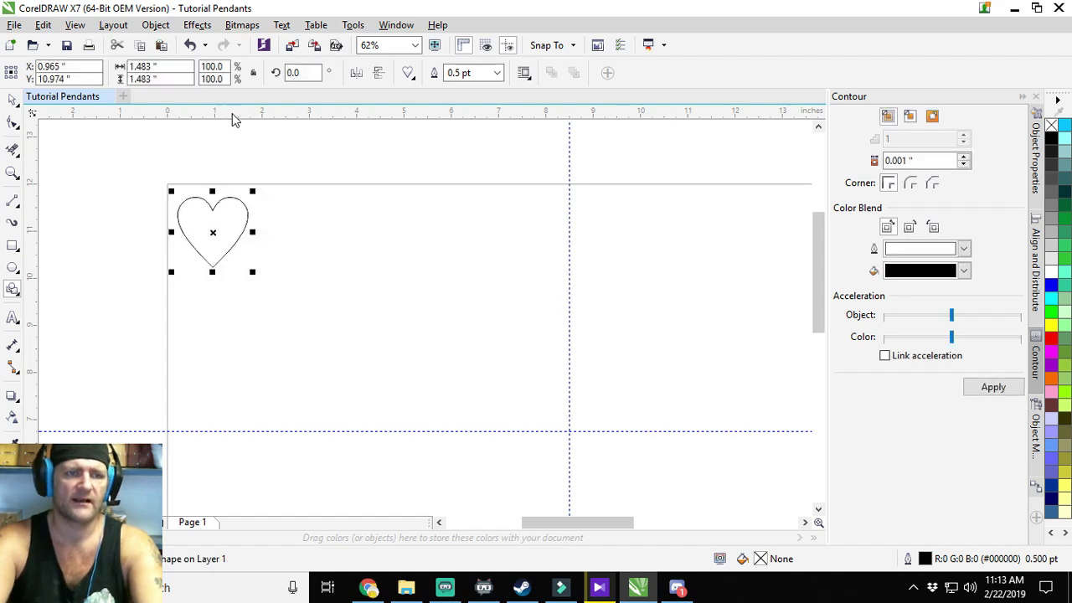
left_click(254, 74)
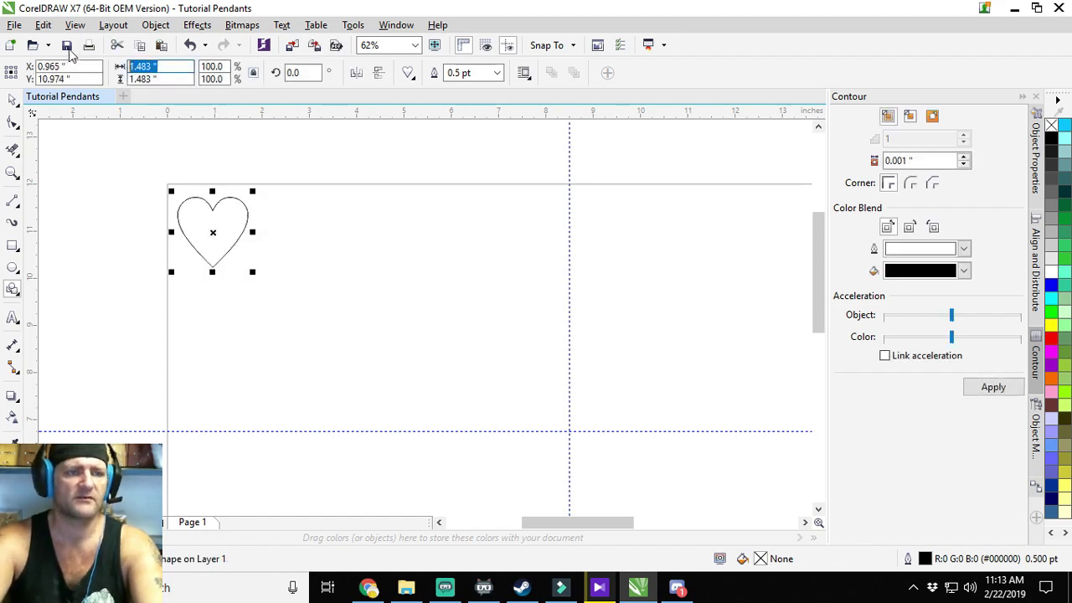
type("1.")
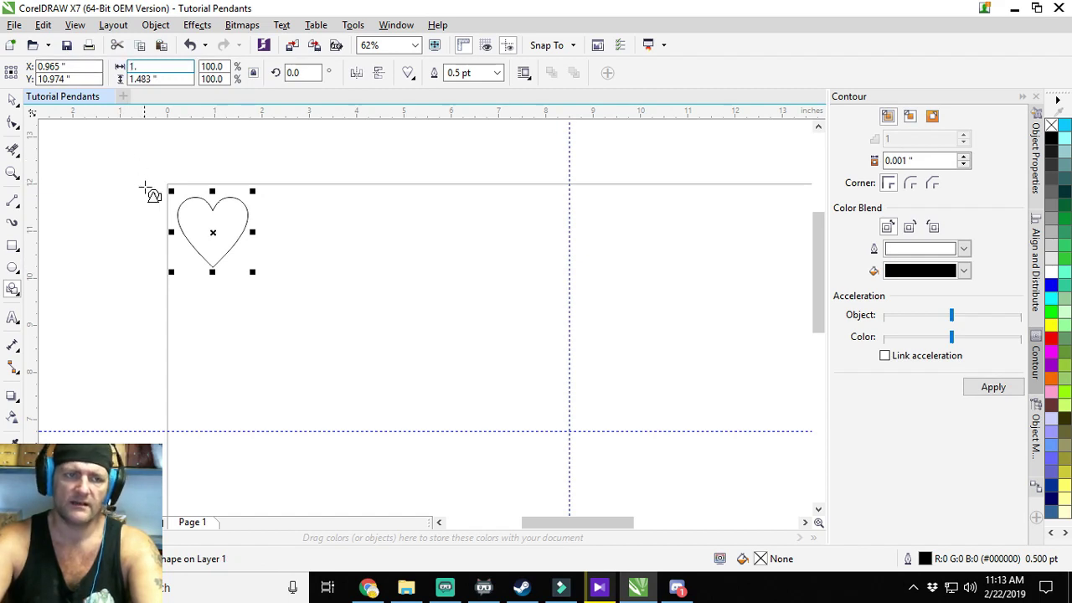
type("5")
key("Return")
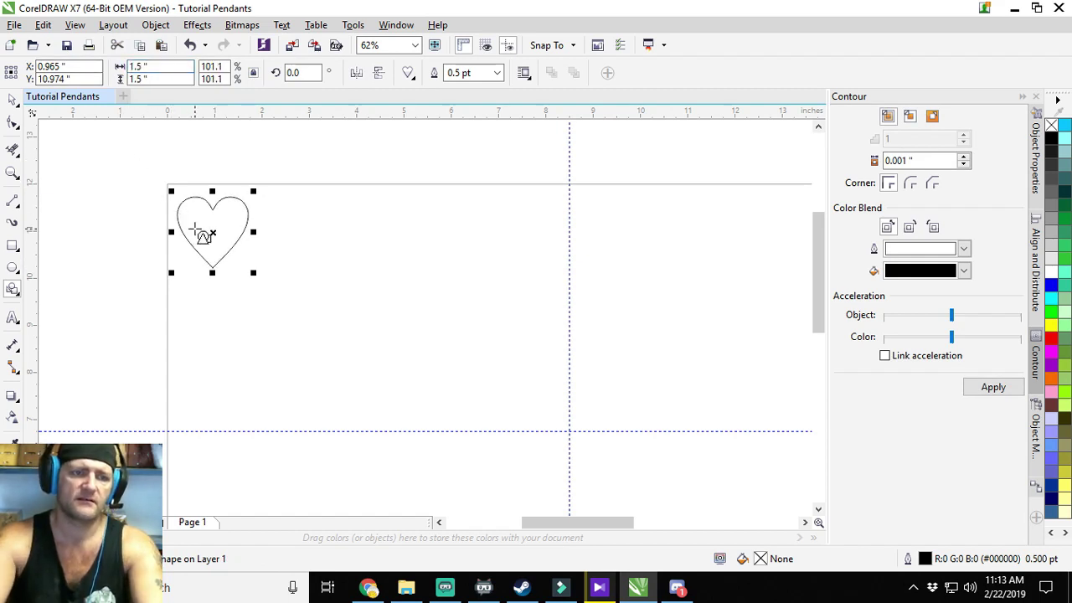
key("Right")
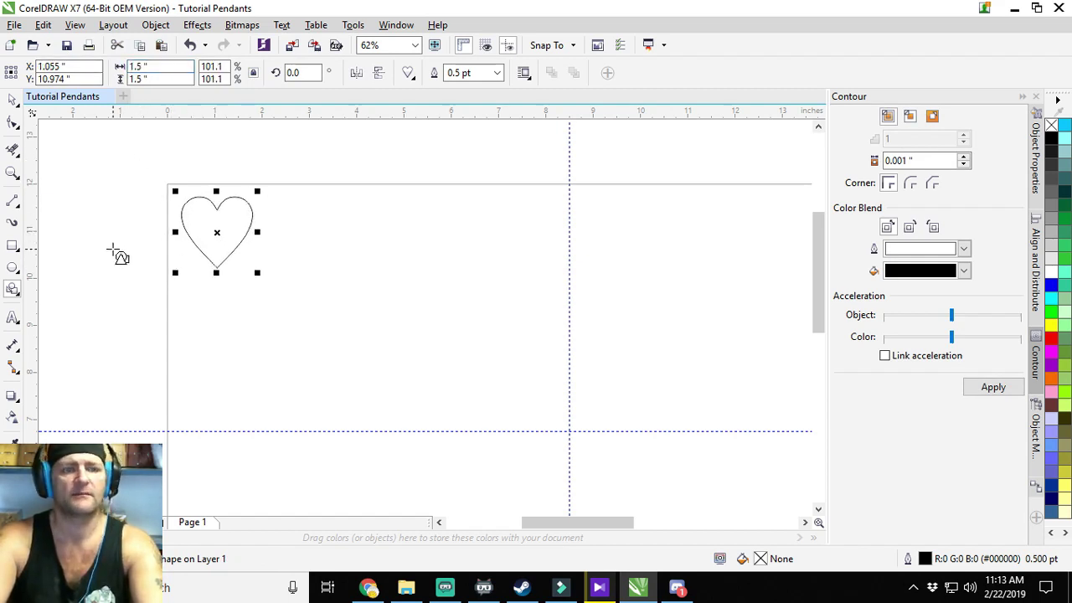
key("Right")
key("Right")
key("Right")
key("Right")
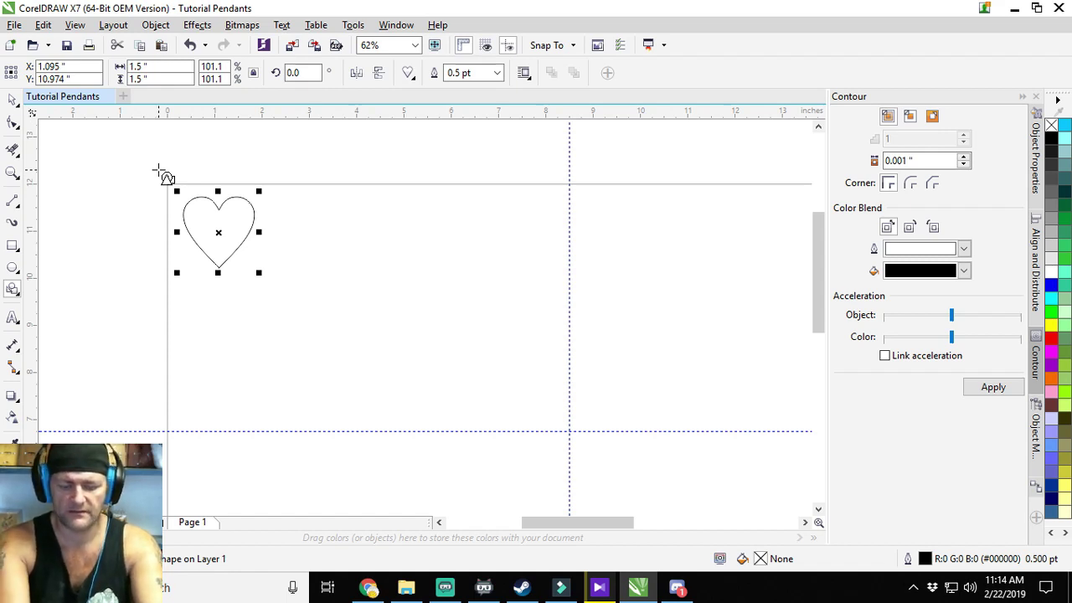
Try a 1.75-inch heart width, zoom in, then undo back to 1.5 inches.
left_click(152, 66)
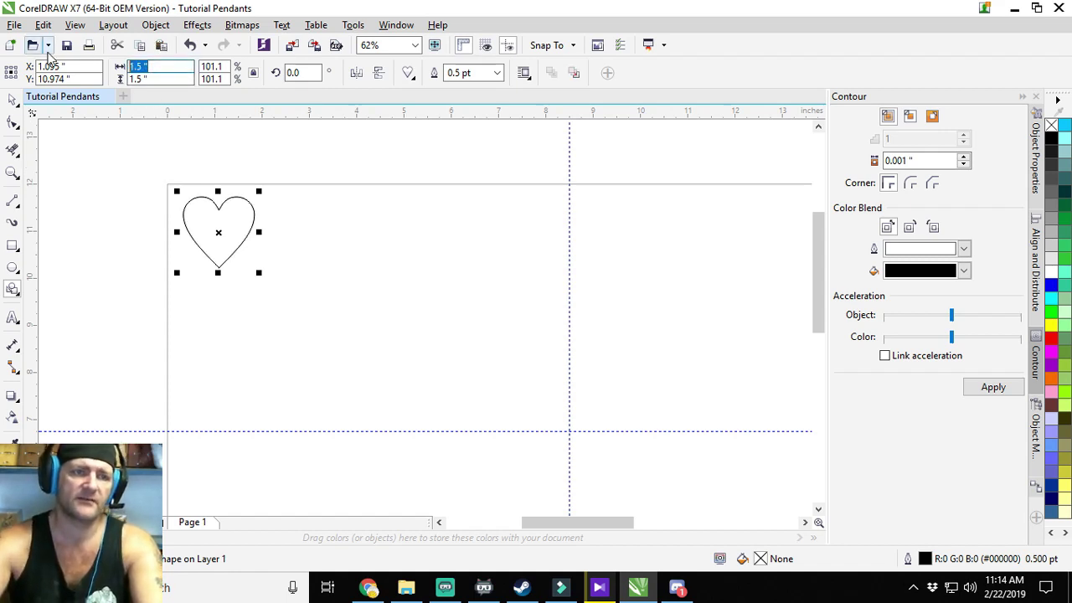
type("1.75")
key("Return")
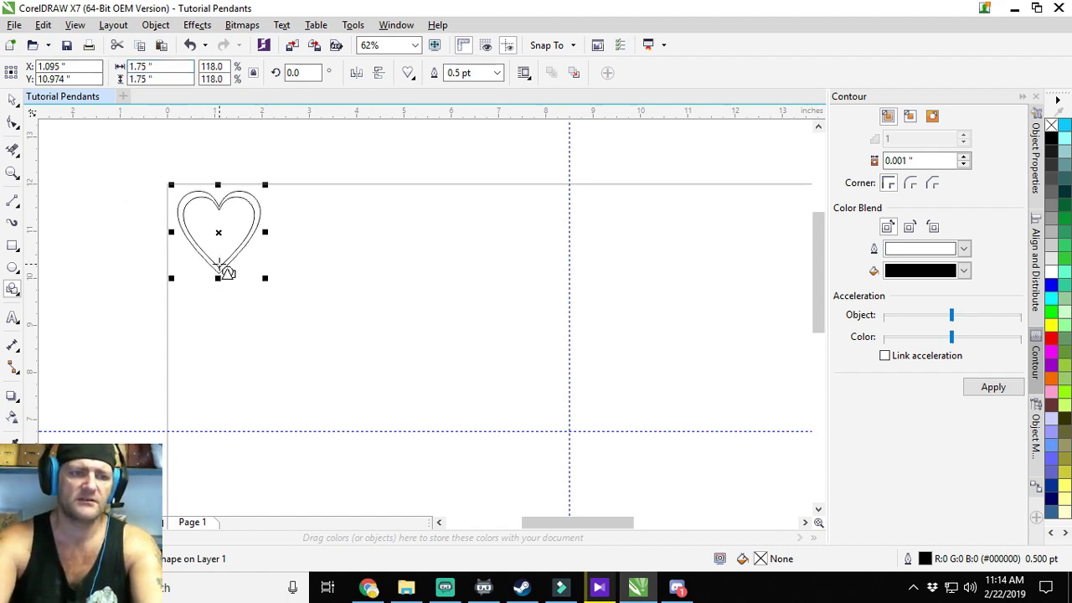
key("shift+F2")
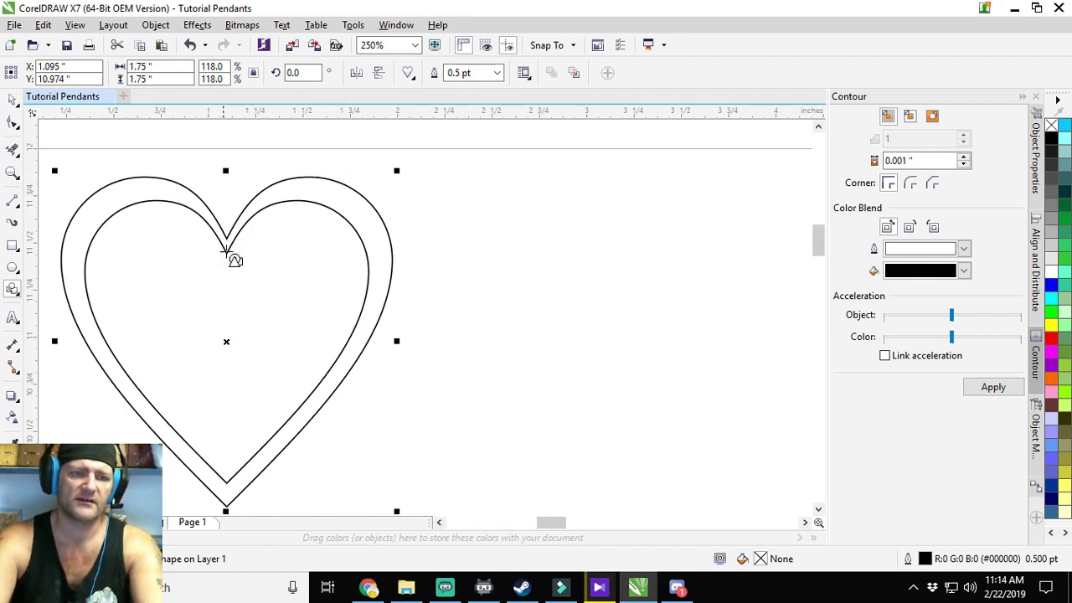
scroll(287, 241, "down", 2)
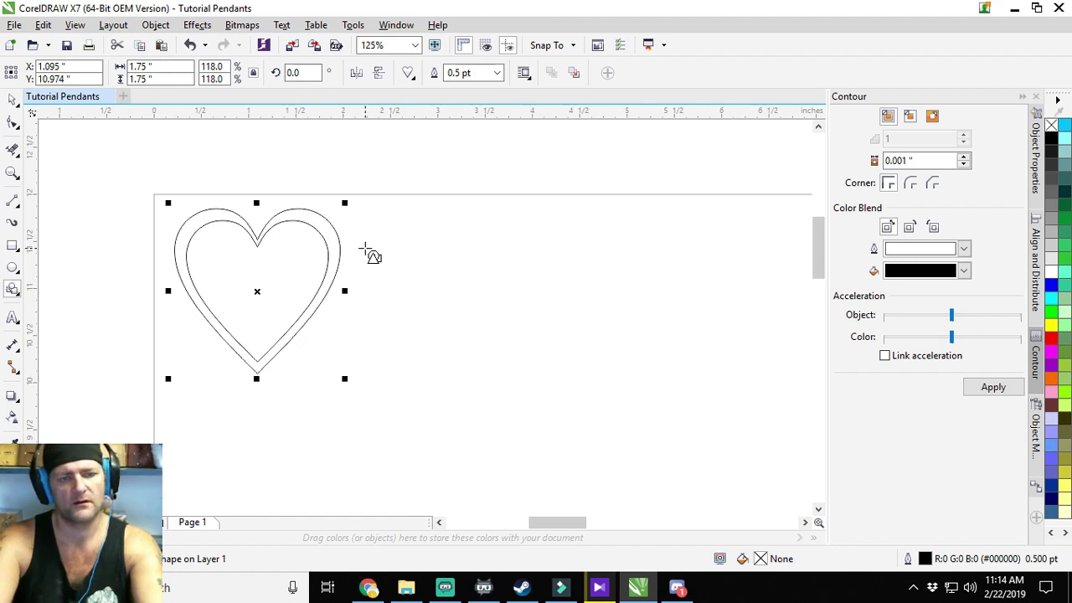
key("ctrl+z")
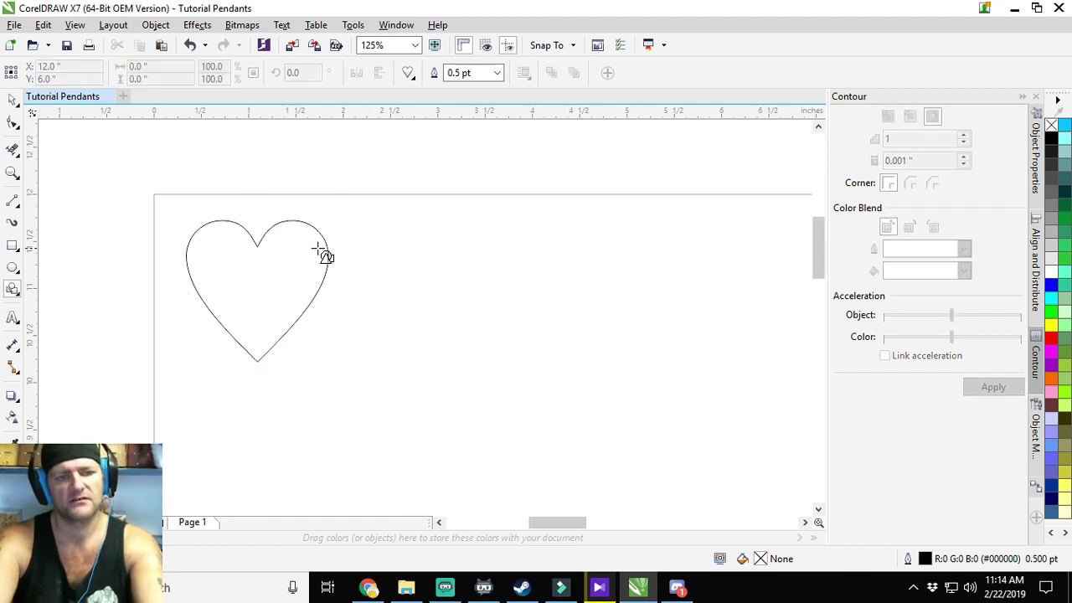
left_click(13, 99)
Apply a 0.125-inch outside contour to the heart and bring up its context menu.
left_click(280, 224)
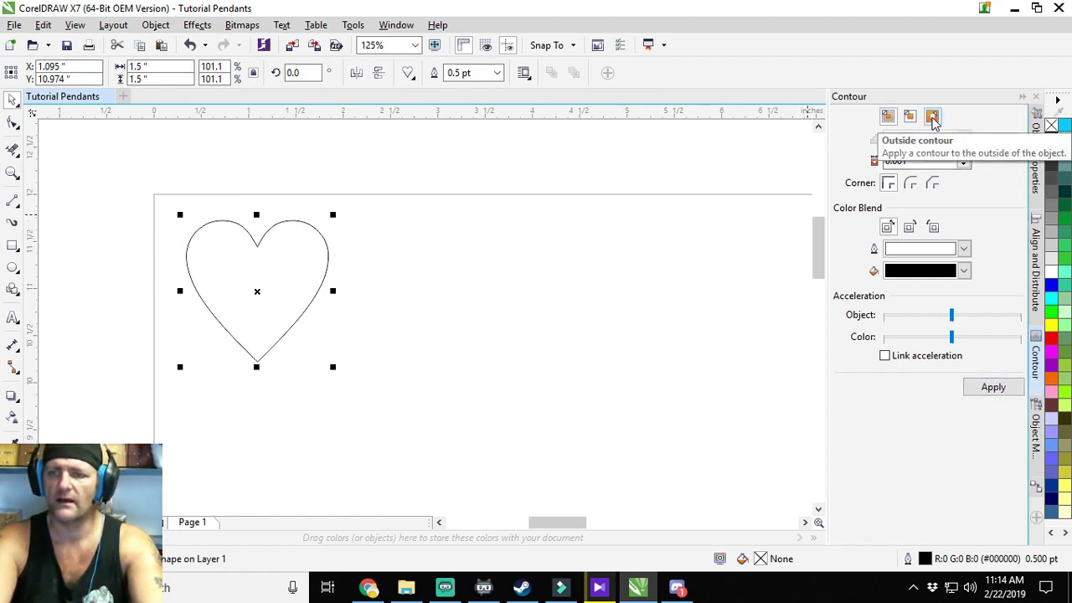
left_click(933, 119)
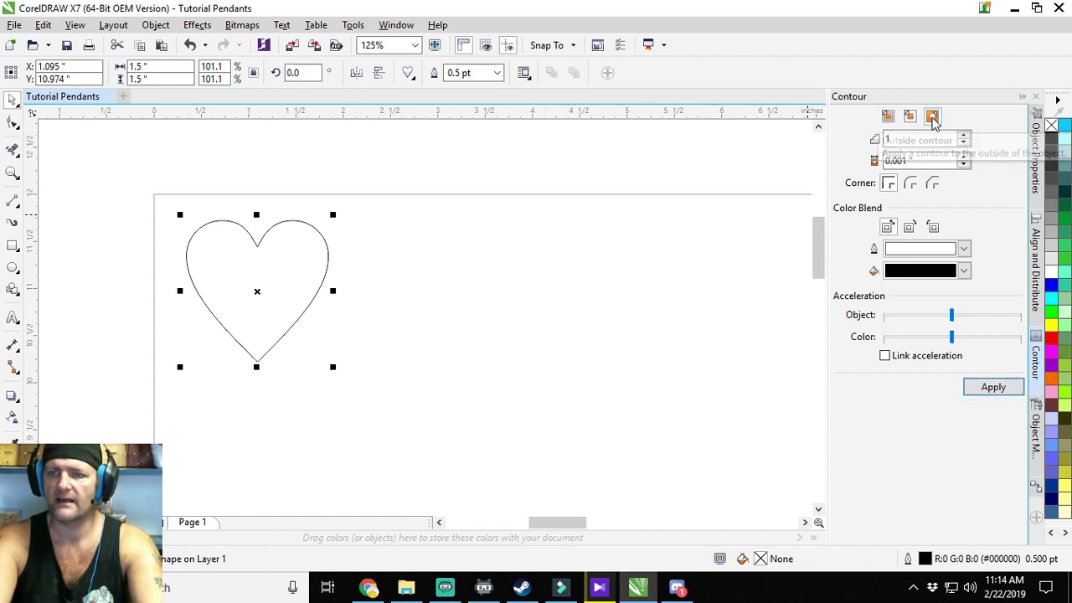
left_click(921, 159)
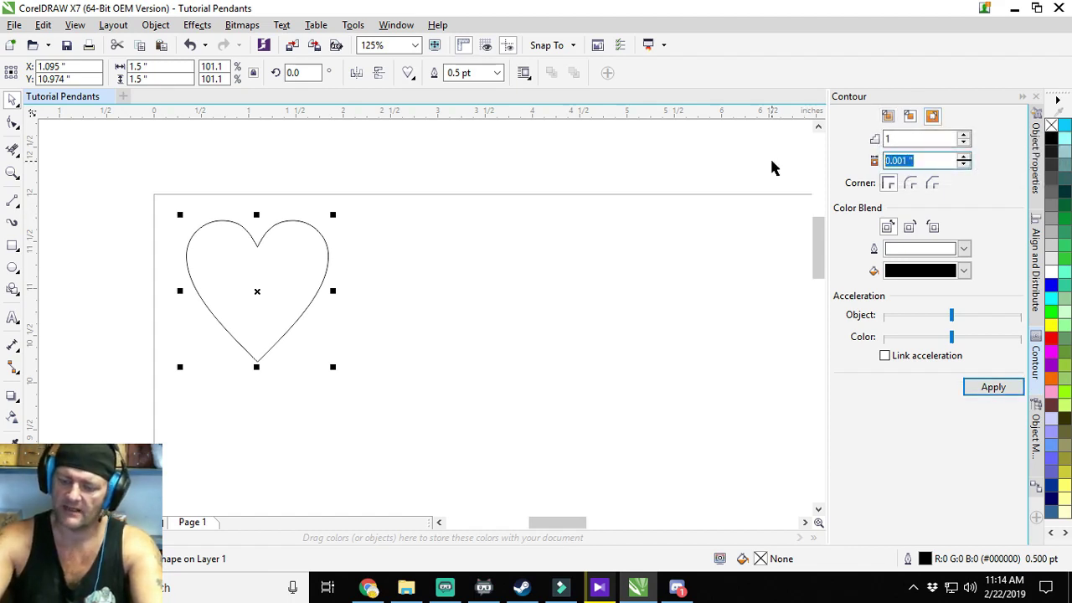
type(".125")
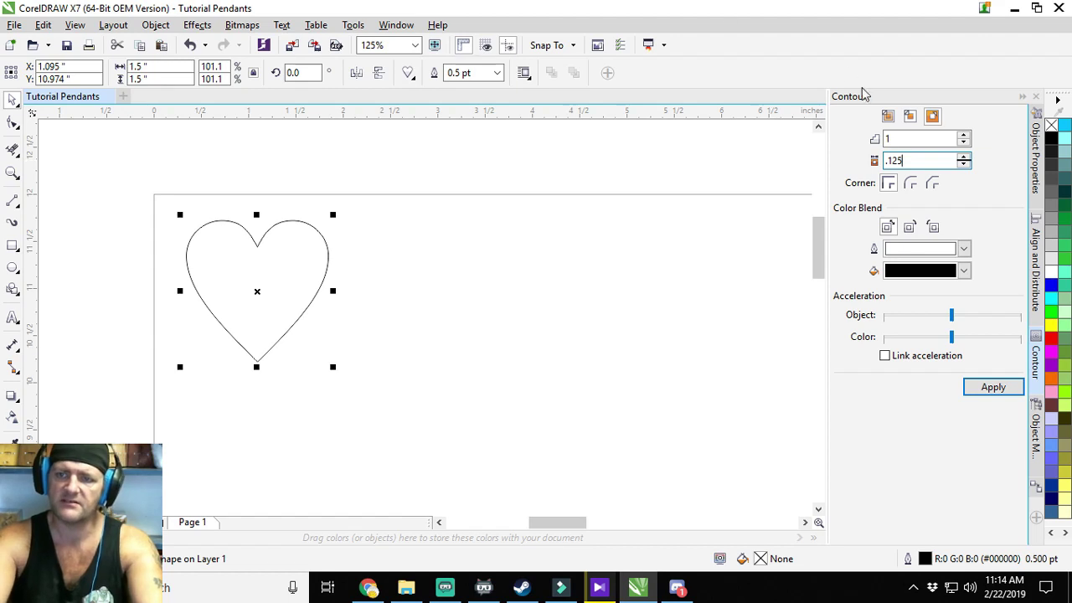
left_click(995, 392)
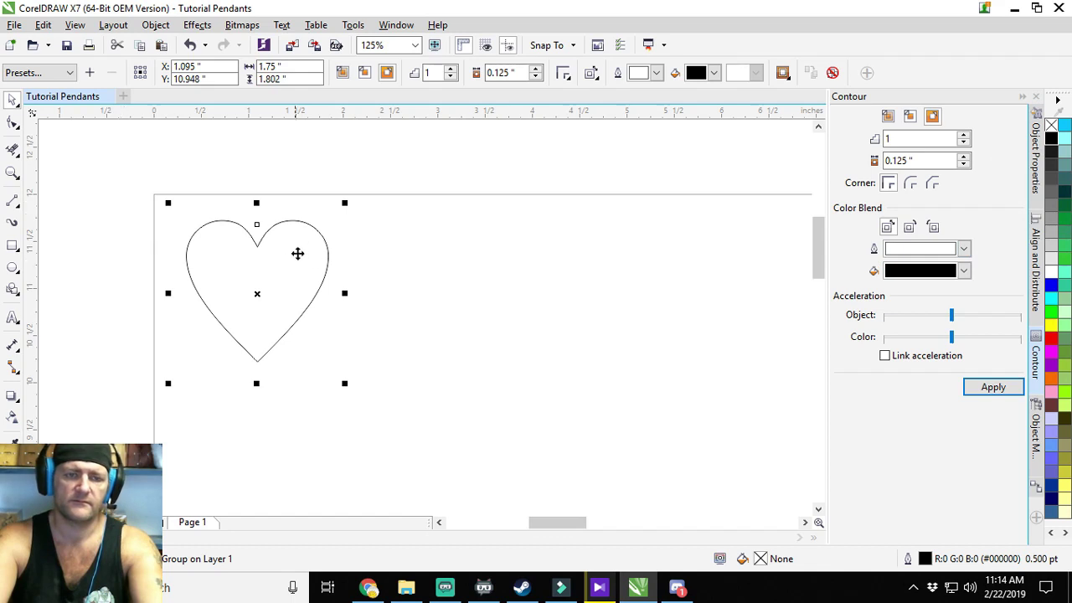
right_click(327, 285)
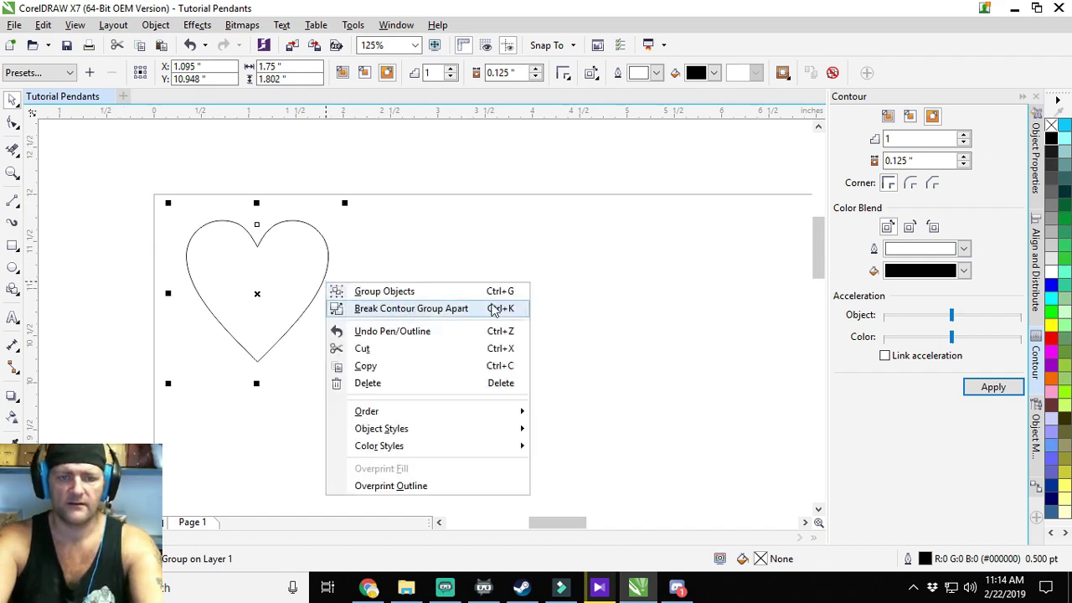
Break the contour apart and give the outer contour shape a black hairline outline.
left_click(415, 309)
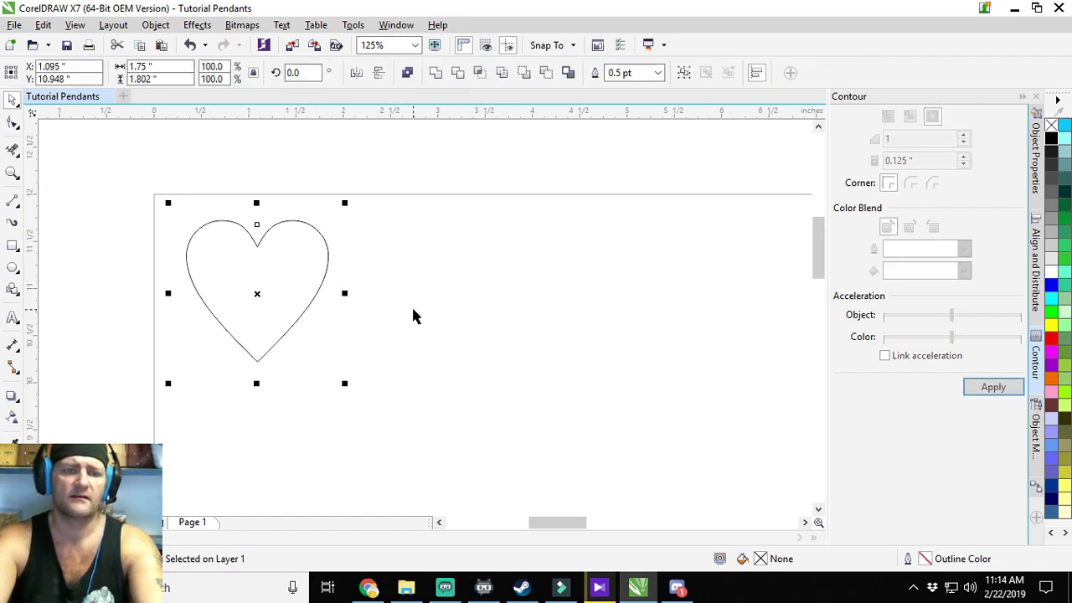
left_click(405, 278)
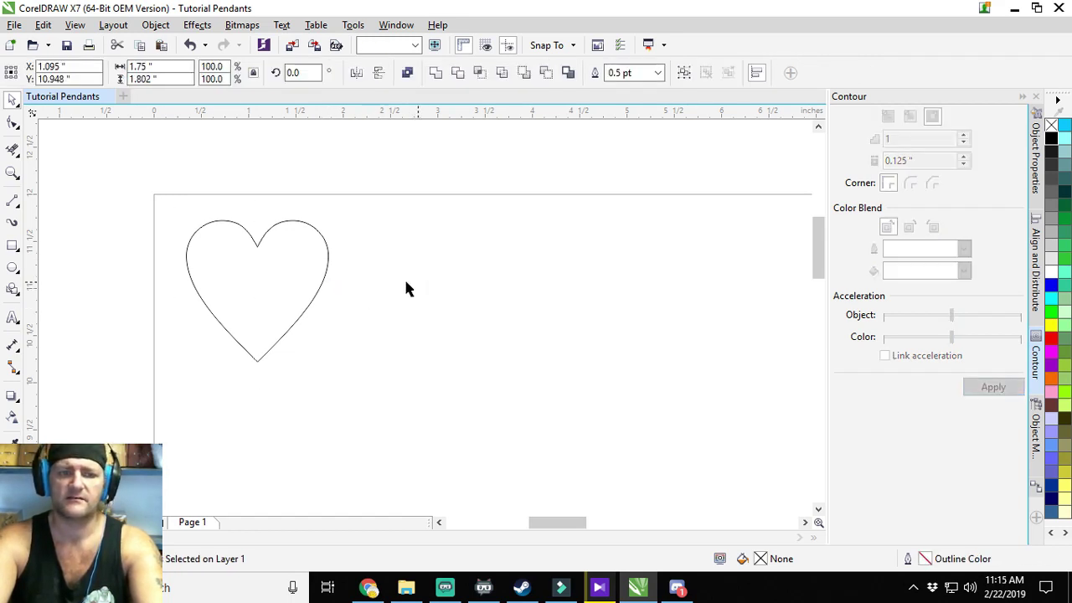
left_click(334, 267)
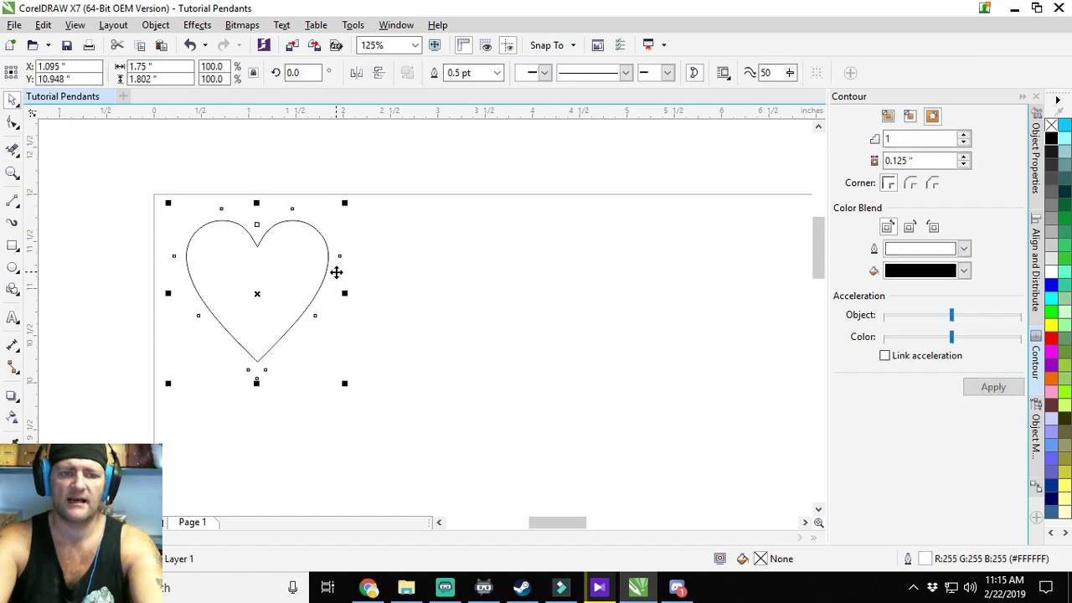
right_click(1052, 139)
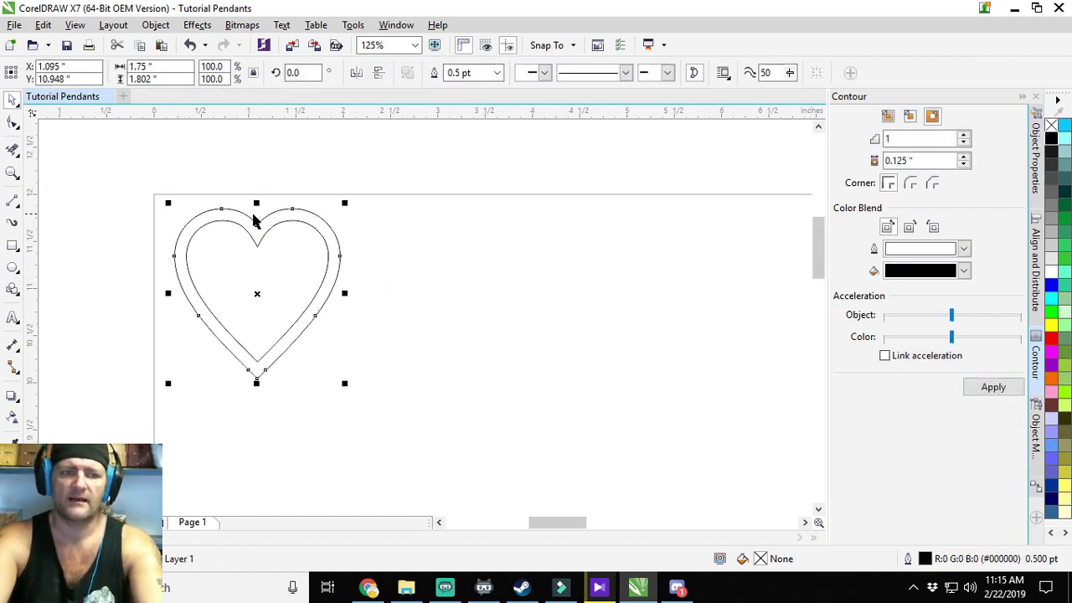
left_click(122, 263)
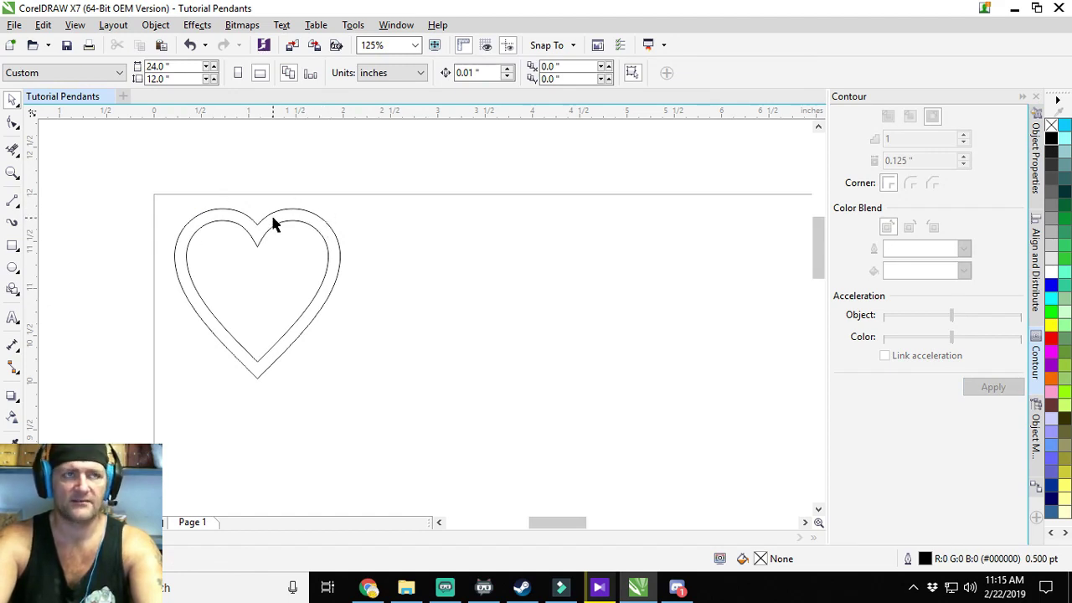
left_click(341, 263)
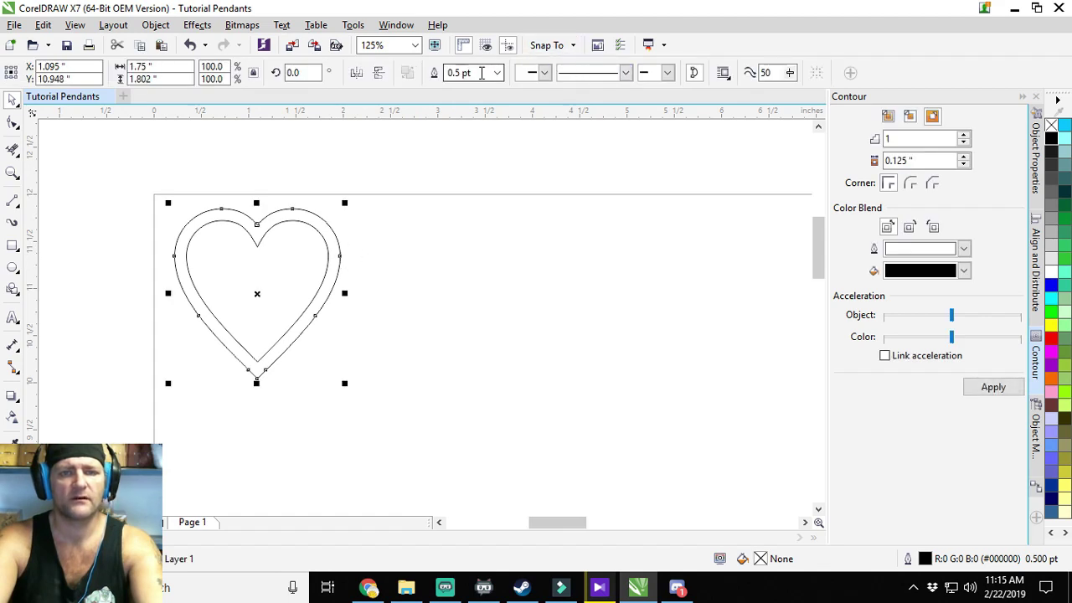
left_click(496, 73)
left_click(479, 101)
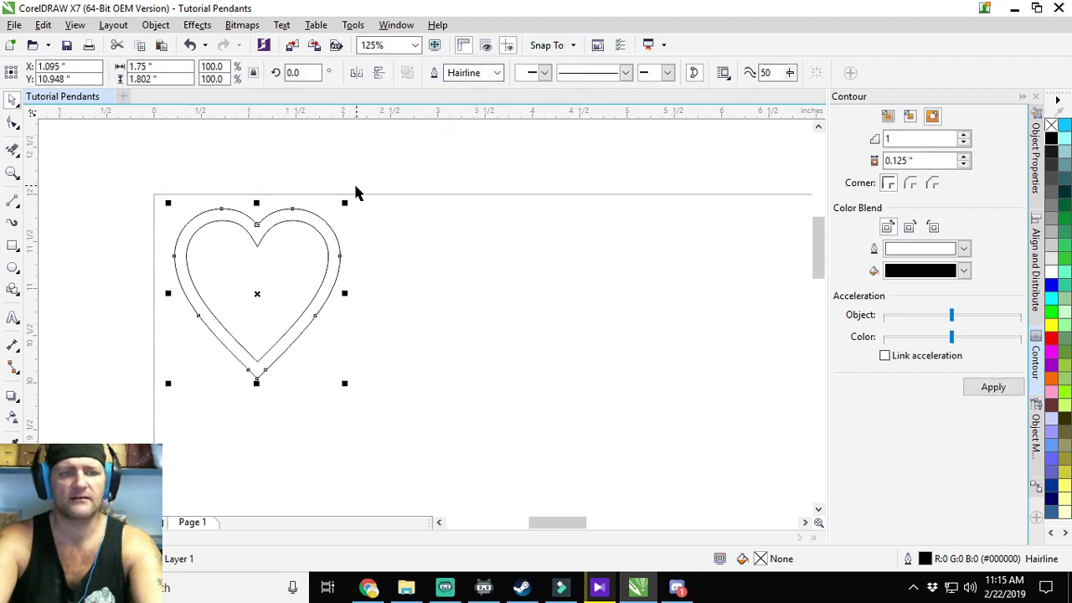
Set the inner heart's outline to 1.0 pt and make it an empty PowerClip frame.
left_click_drag(354, 191, 518, 235)
left_click(495, 306)
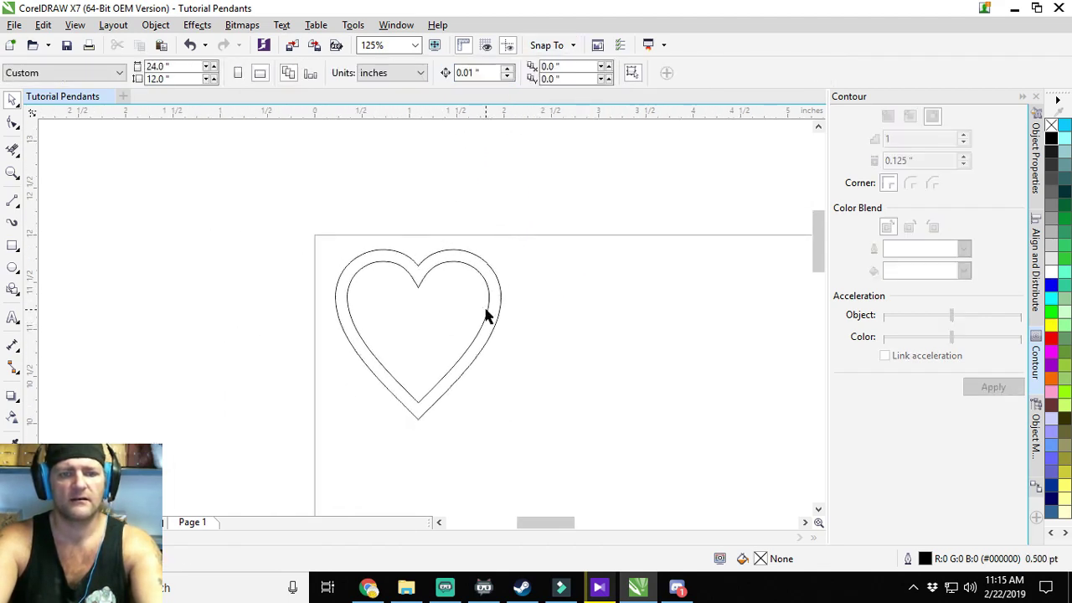
left_click(487, 309)
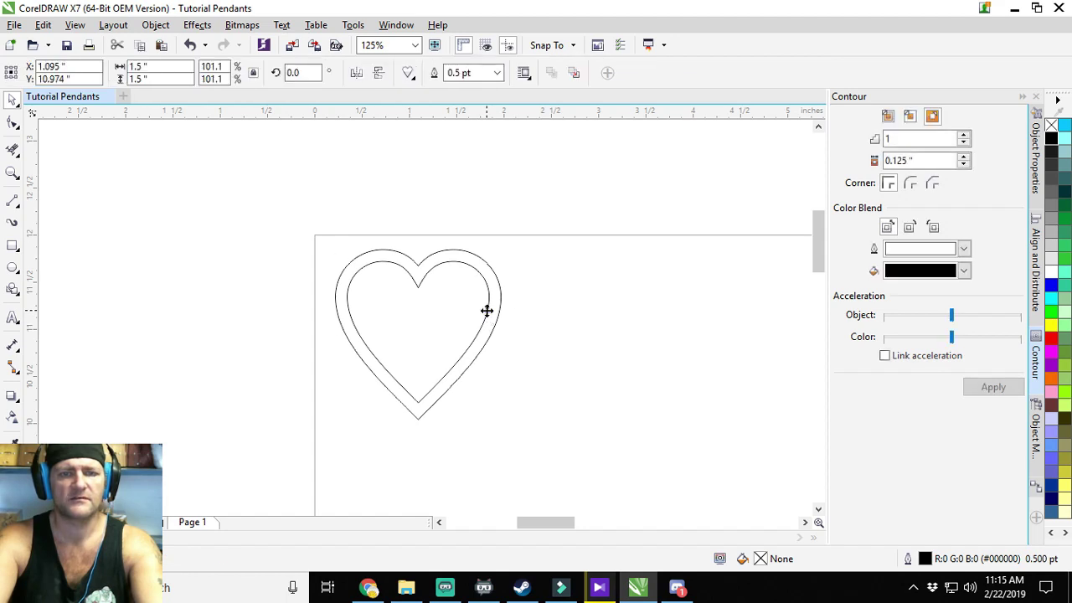
left_click(497, 74)
left_click(458, 136)
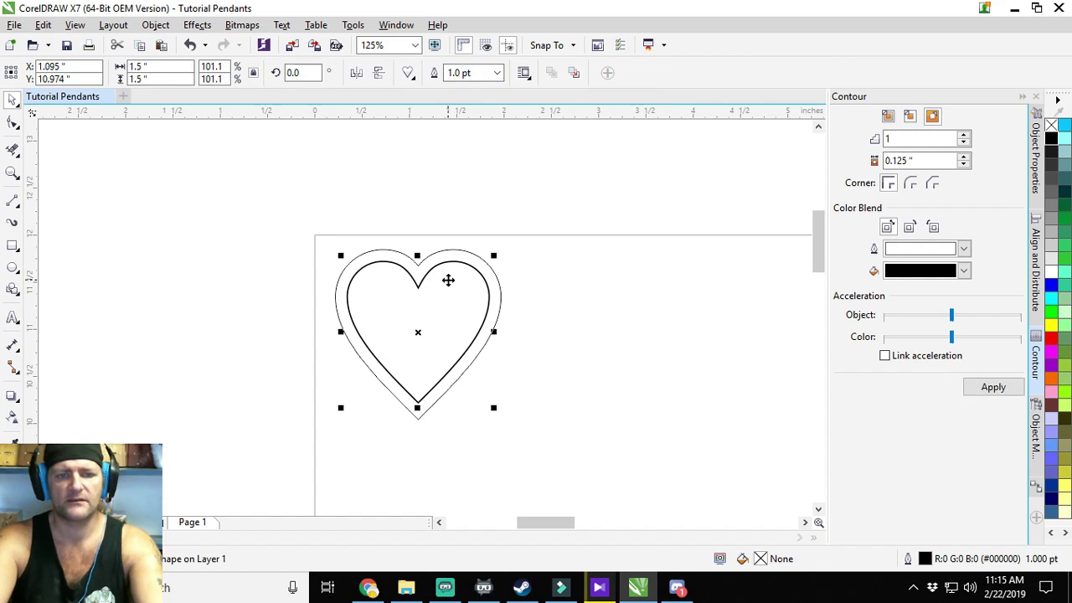
right_click(448, 280)
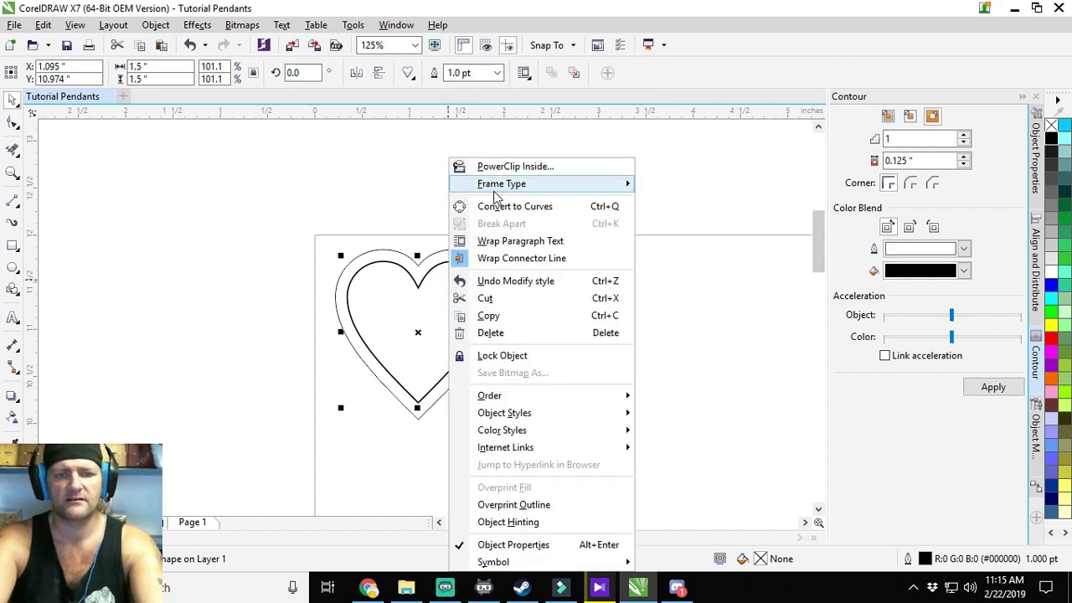
mouse_move(503, 185)
left_click(679, 186)
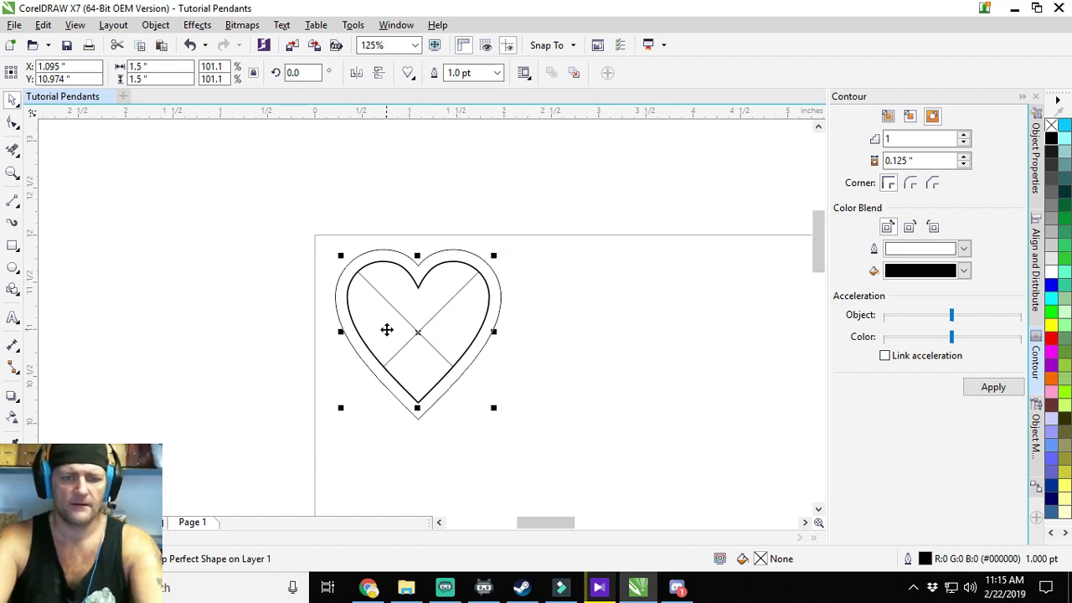
left_click(509, 315)
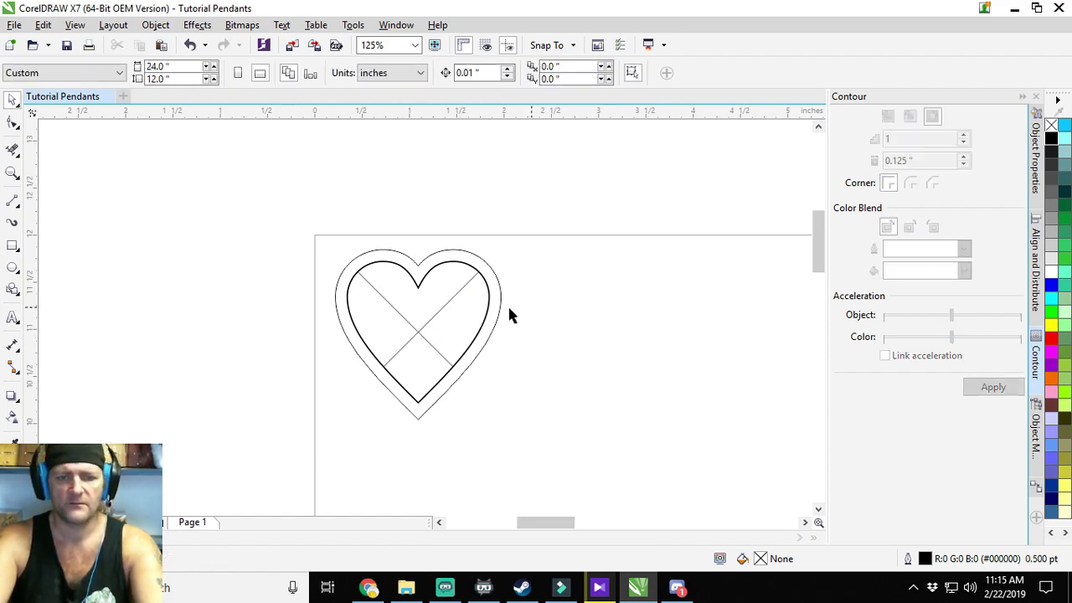
Draw a 0.13-inch circle with a hairline outline beside the heart.
left_click(12, 268)
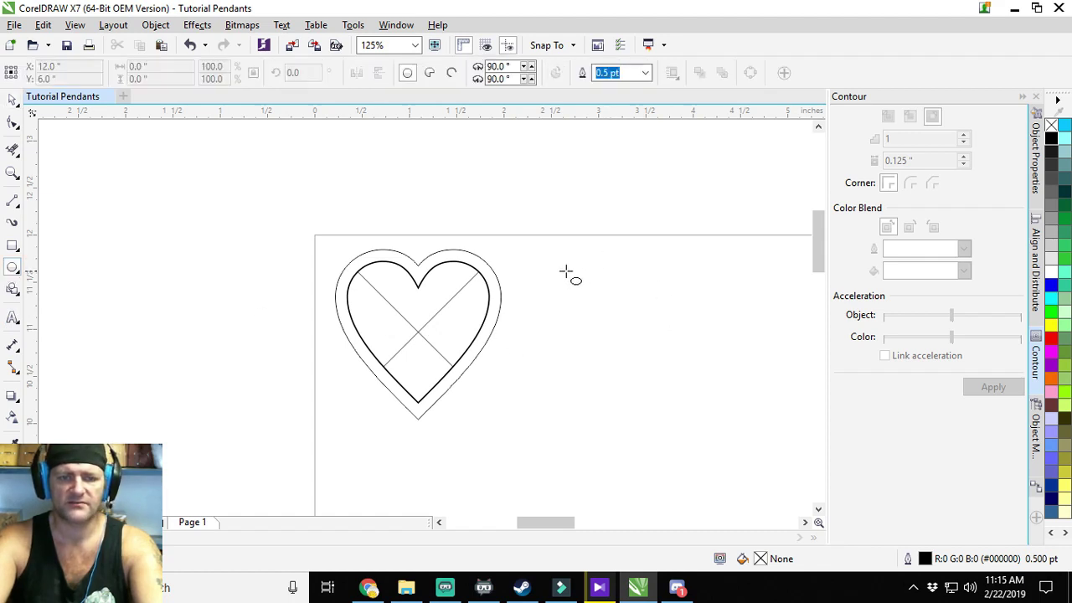
left_click_drag(561, 267, 586, 288)
left_click(153, 67)
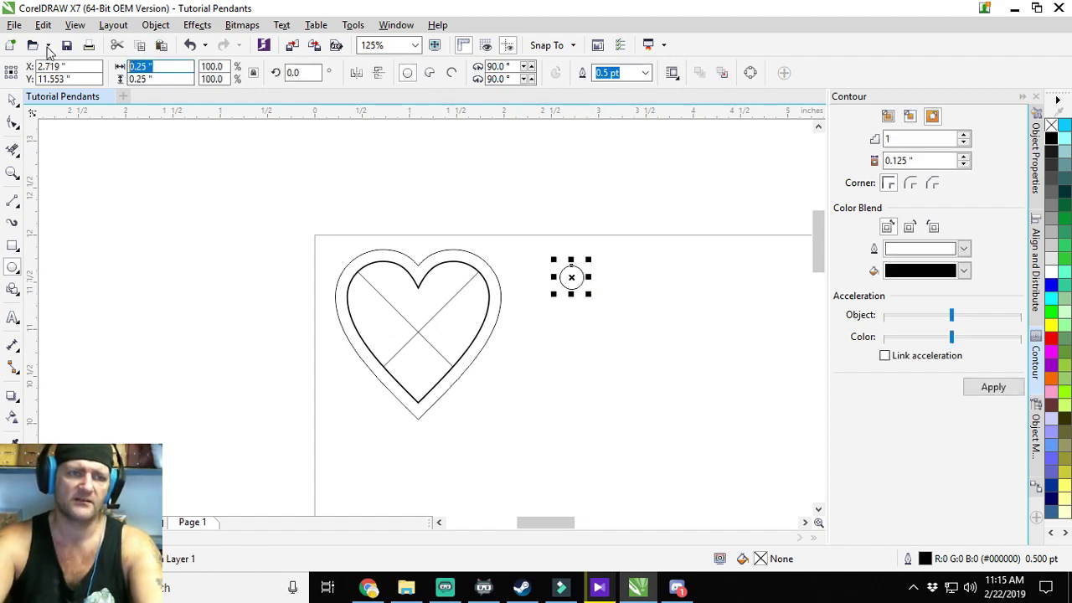
type("0.13")
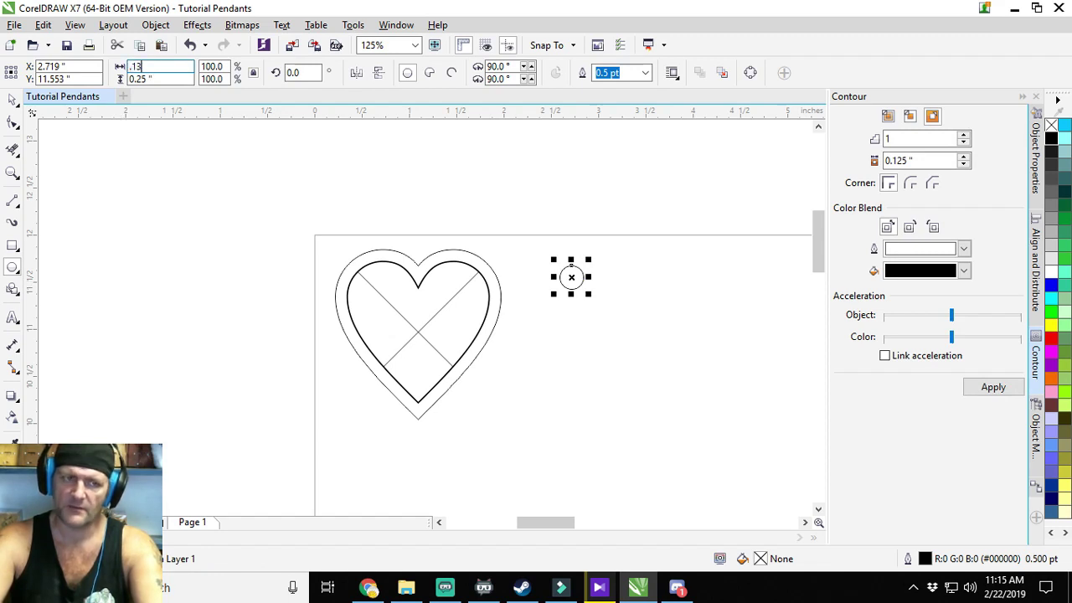
key("Return")
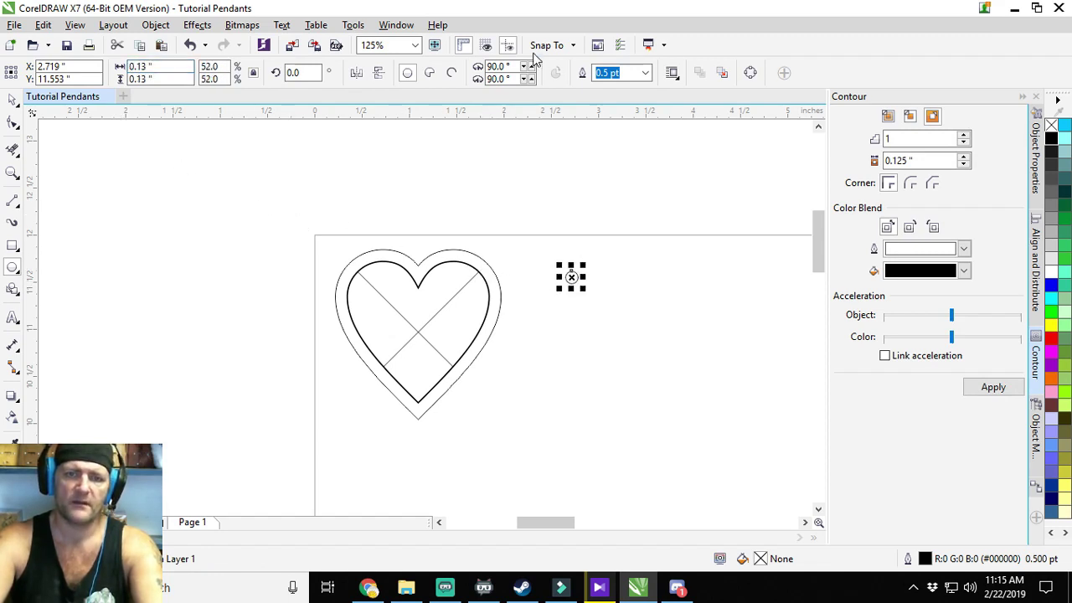
left_click(645, 73)
left_click(634, 105)
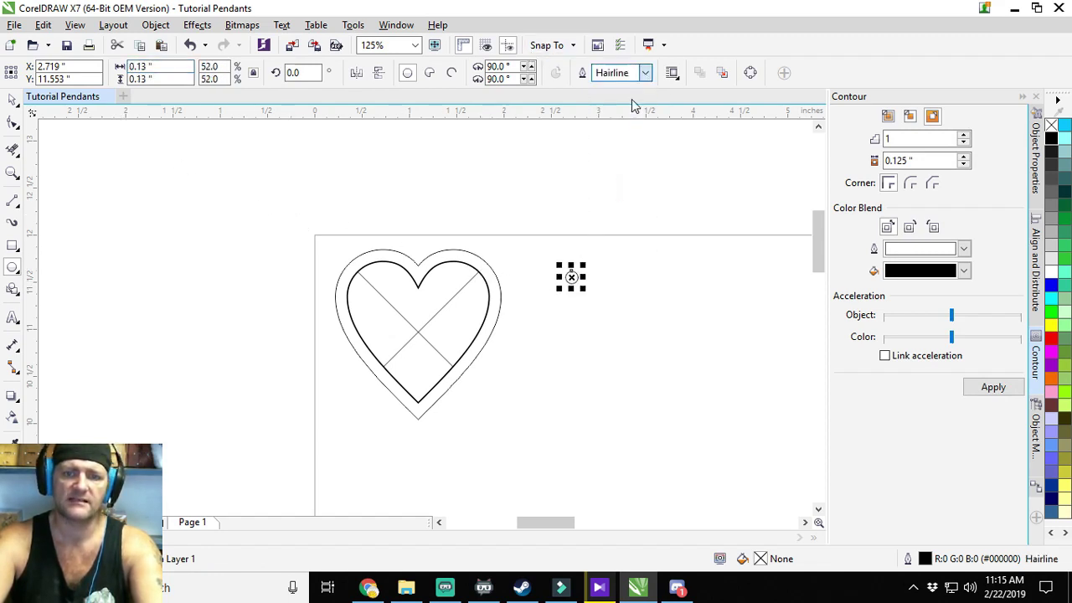
Move the circle into the heart's top notch and fill it white.
scroll(545, 235, "up", 3)
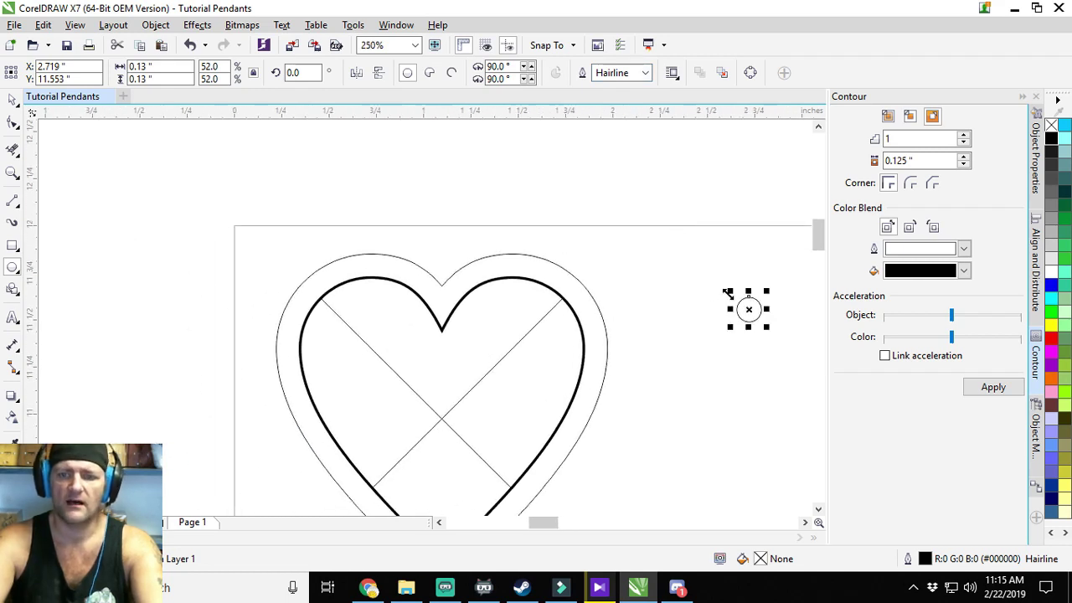
left_click_drag(750, 308, 443, 322)
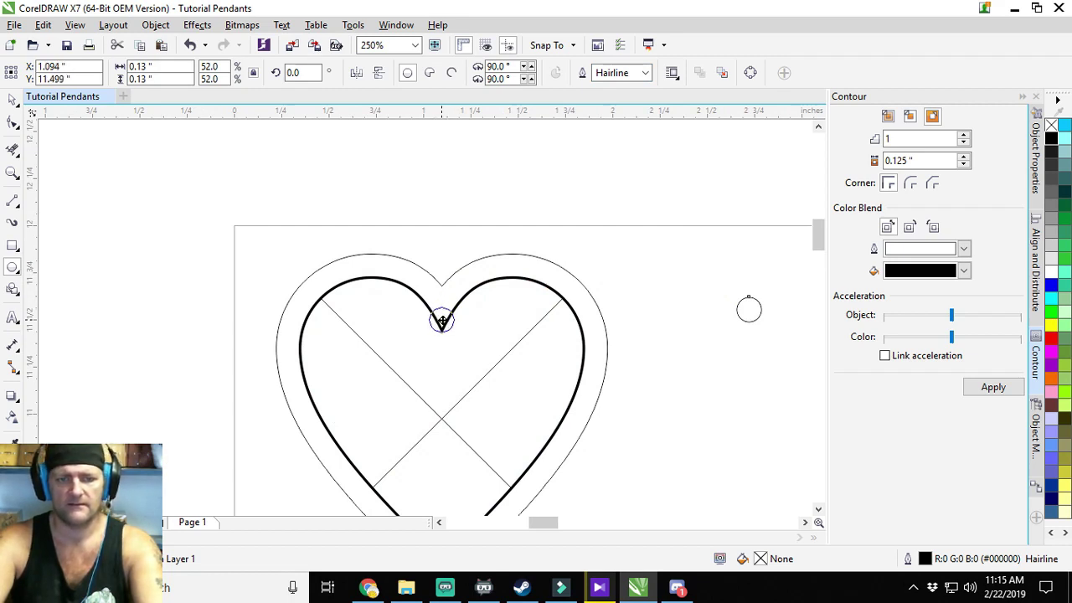
left_click_drag(442, 321, 441, 320)
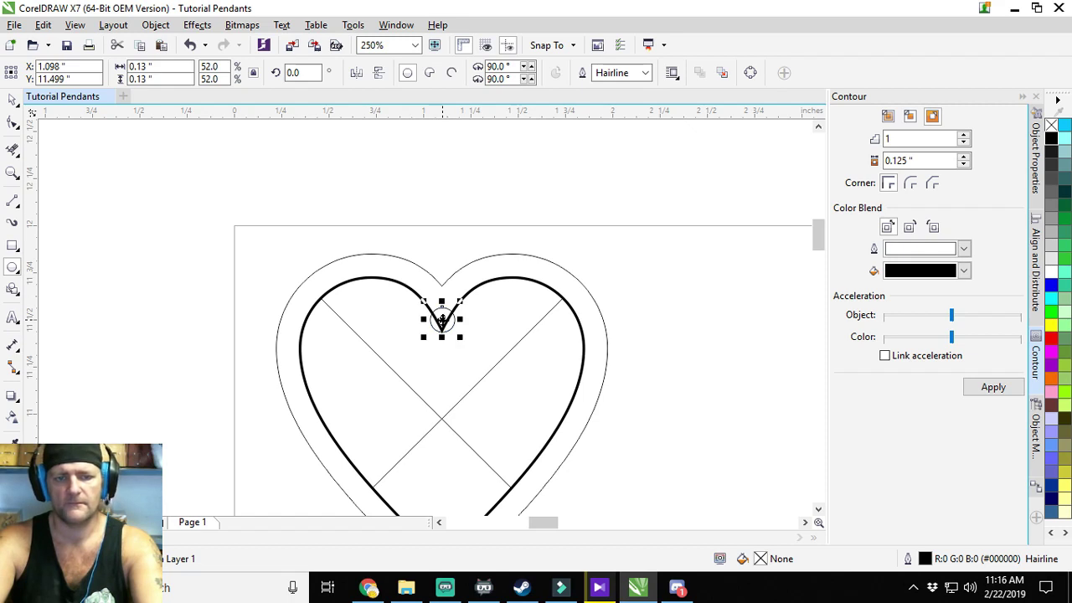
left_click(1054, 275)
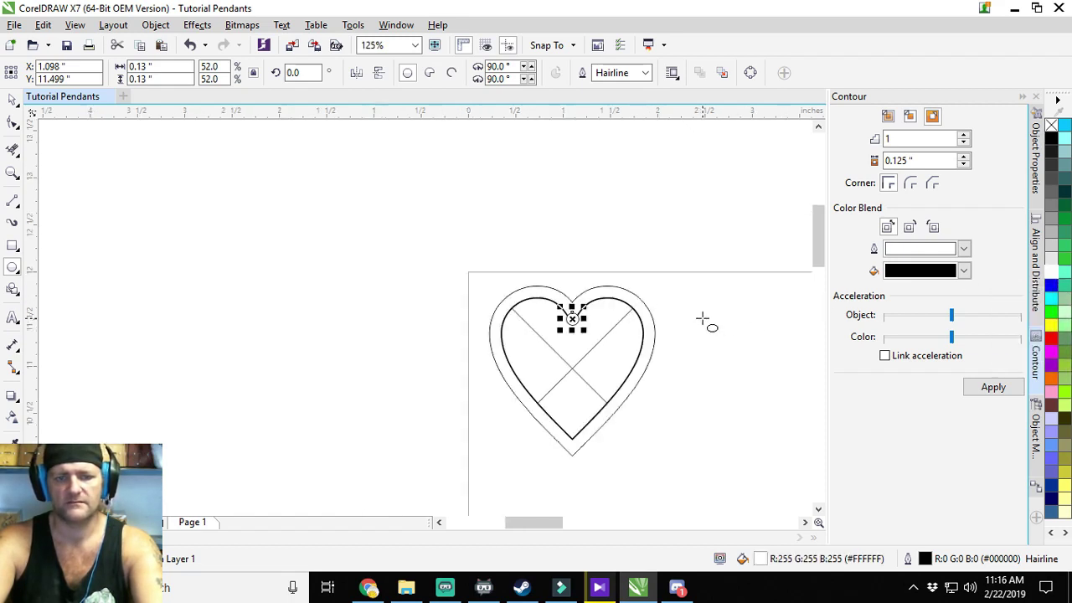
scroll(706, 319, "down", 1)
left_click(12, 99)
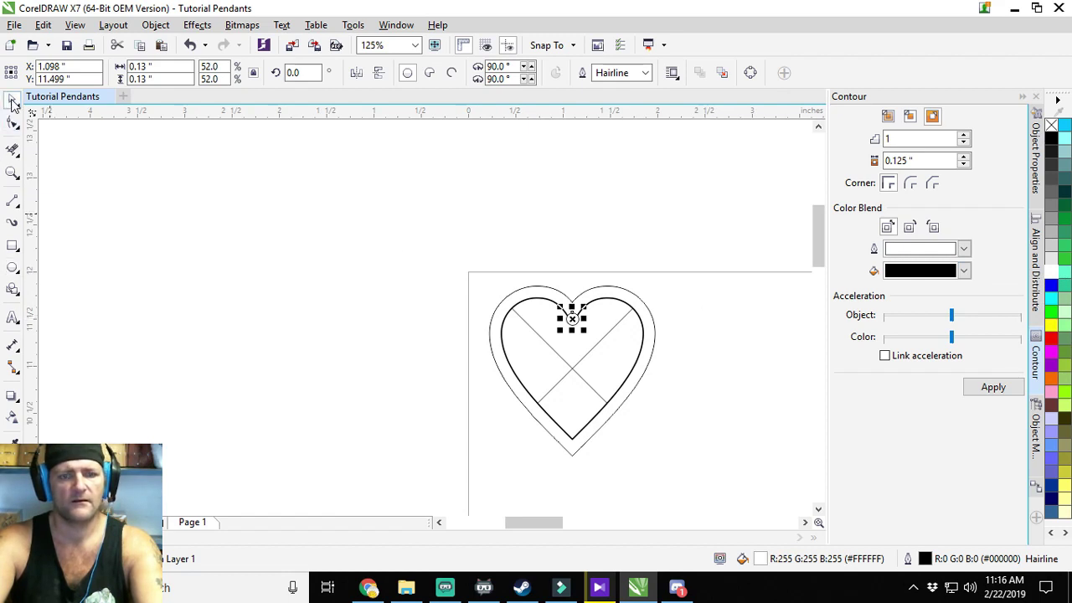
left_click(412, 314)
Choose Edit PowerClip on the heart group to work on its contents.
scroll(360, 319, "right", 2)
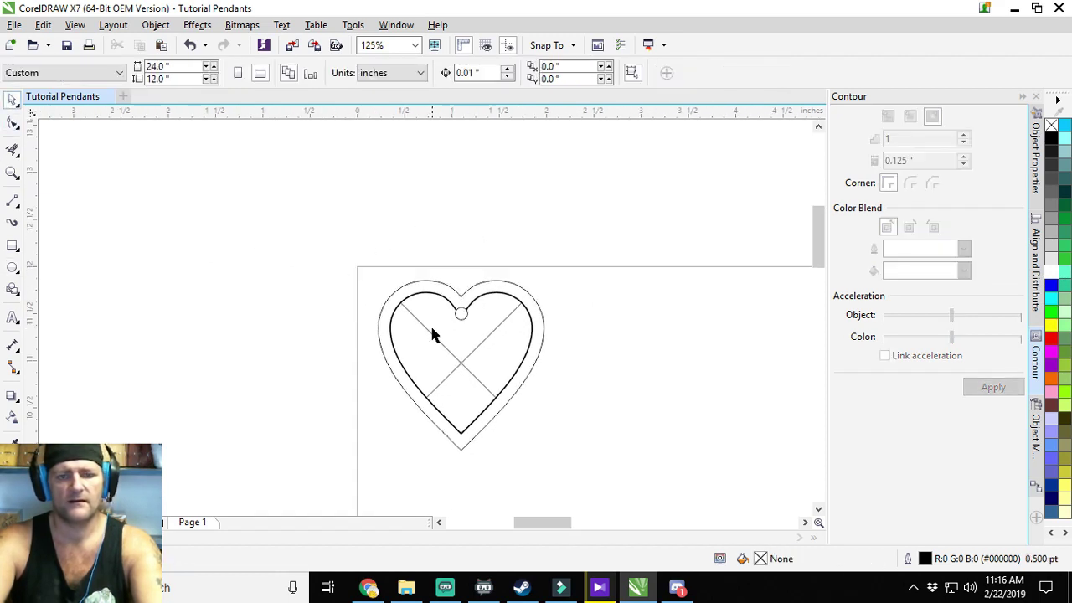
left_click(493, 349)
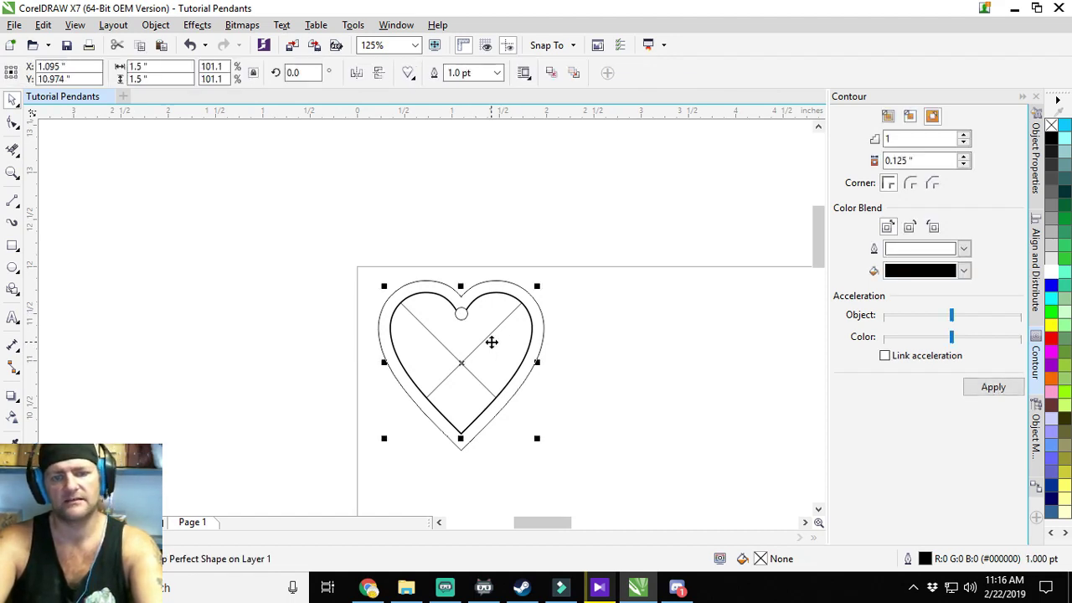
right_click(491, 341)
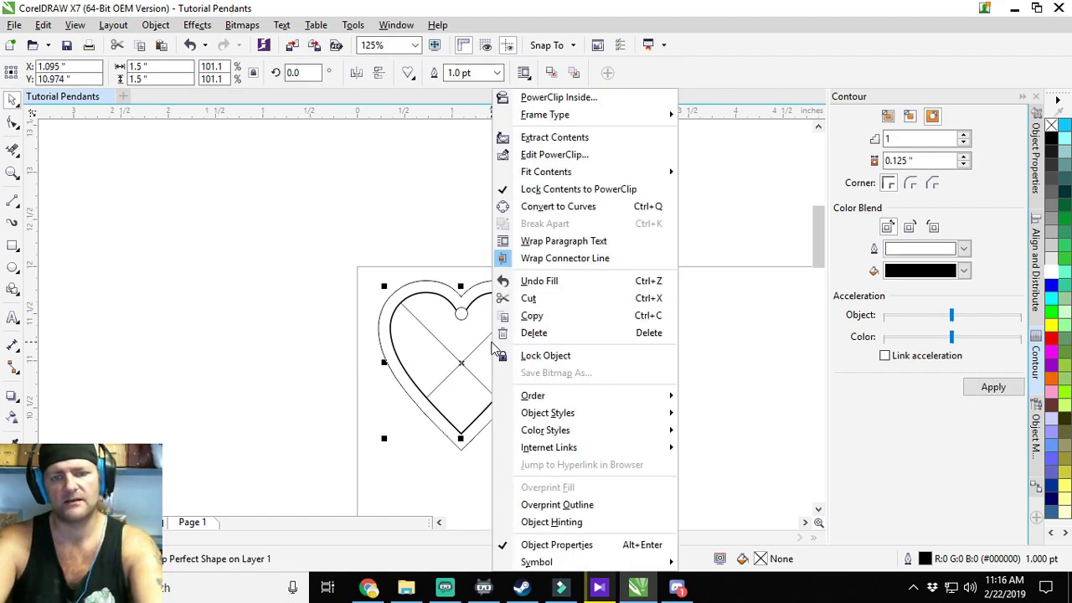
left_click(577, 157)
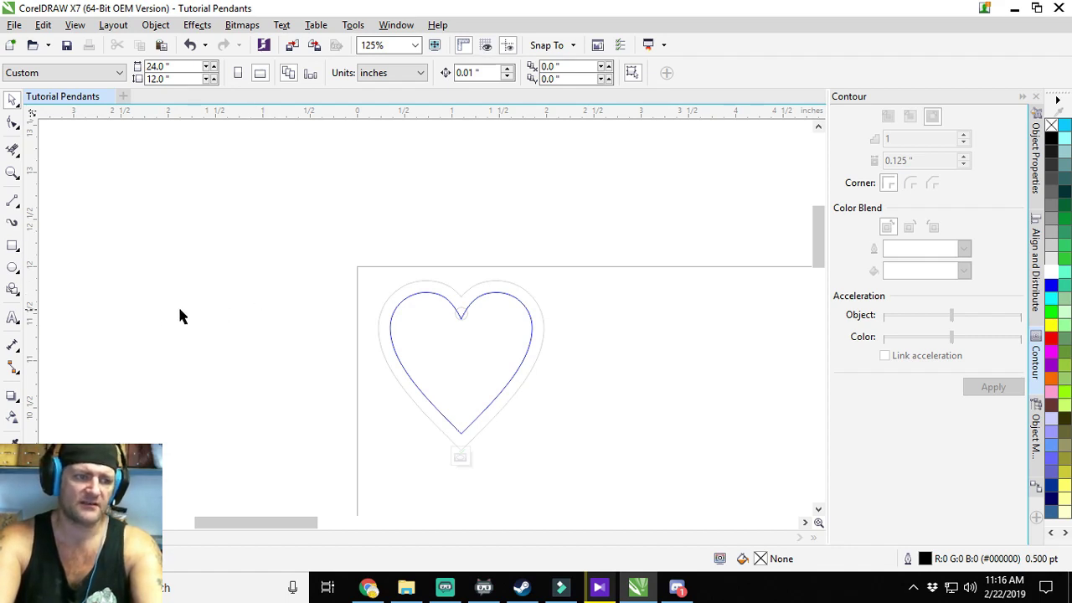
left_click(12, 293)
Draw teardrop perfect shapes across the heart inside the PowerClip.
left_click(411, 75)
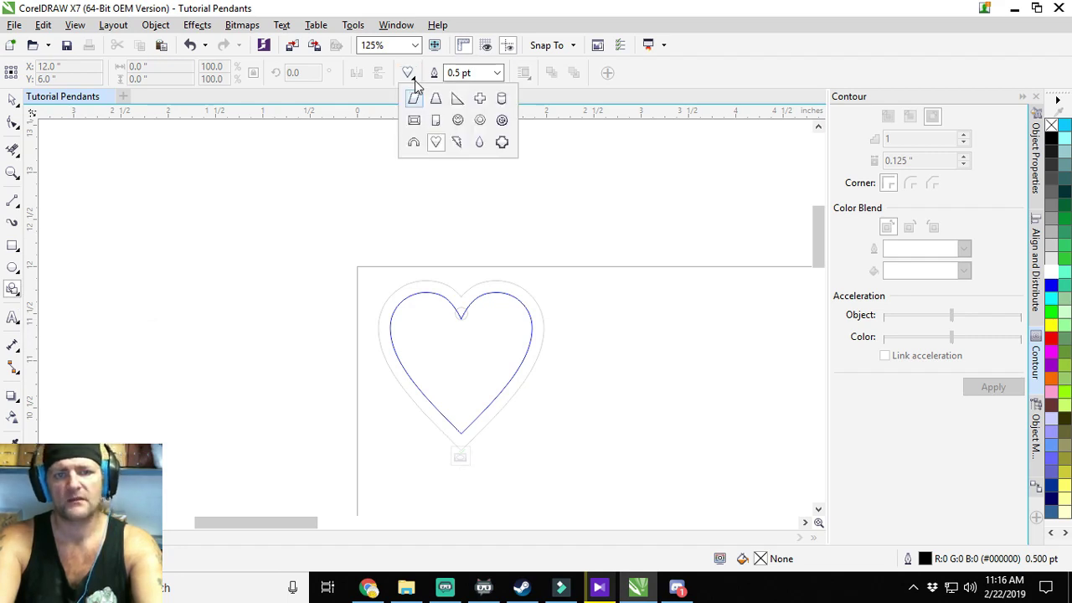
left_click(481, 145)
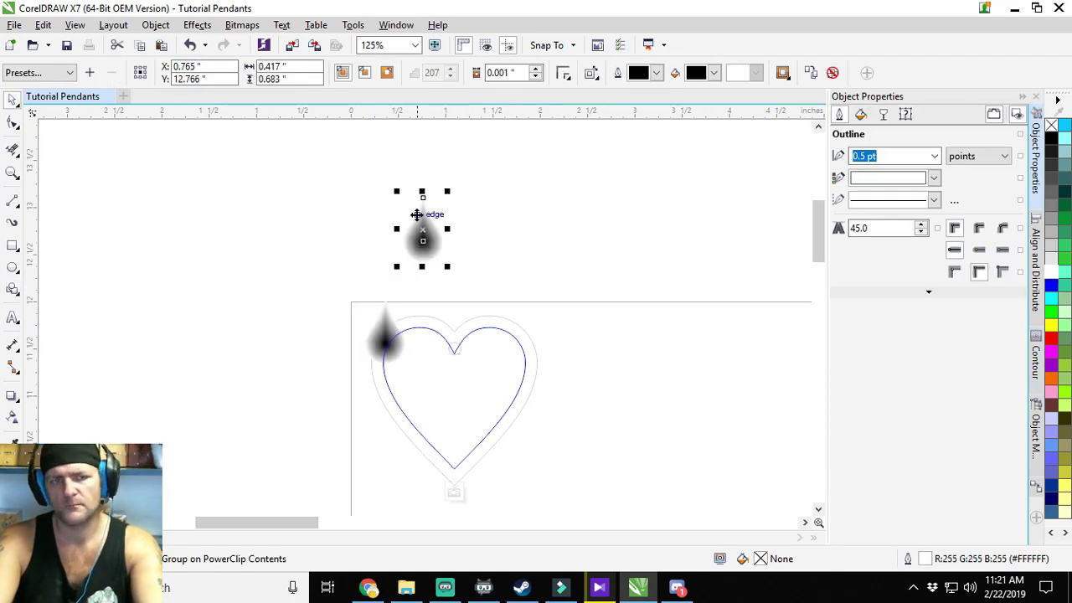
scroll(417, 215, "up", 2)
left_click_drag(617, 355, 622, 262)
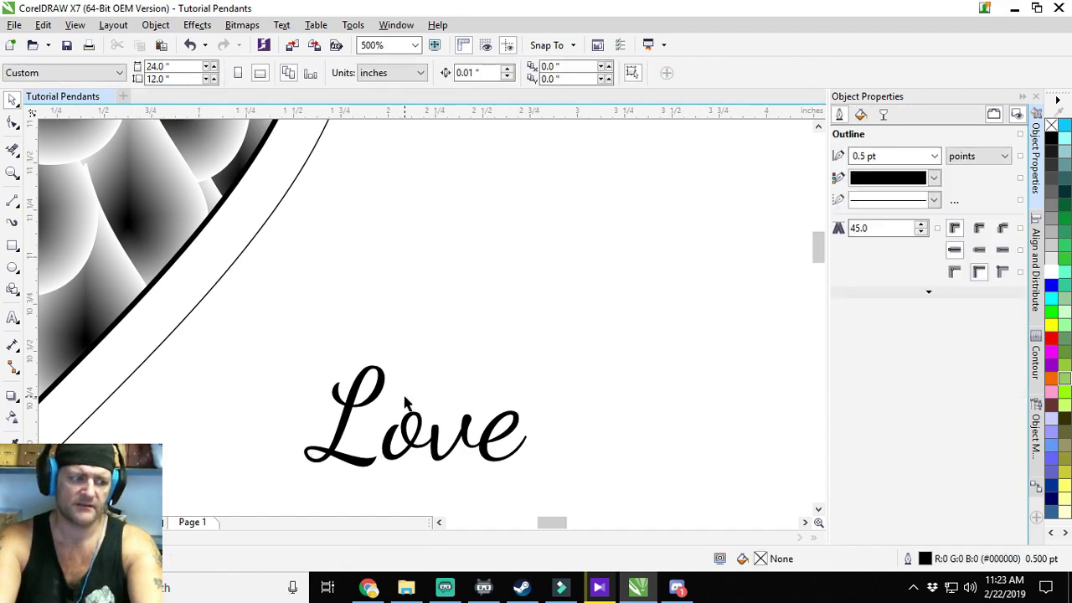
scroll(404, 402, "down", 2)
Scale the Love text up to 38.732 pt and set it across the heart's centre.
left_click_drag(475, 381, 478, 381)
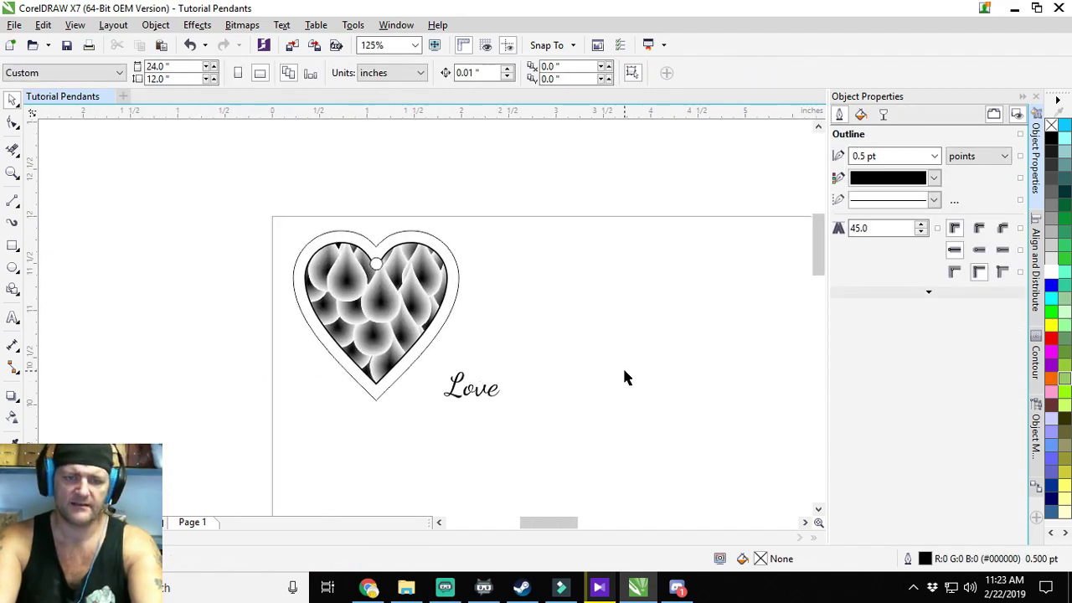
left_click(475, 395)
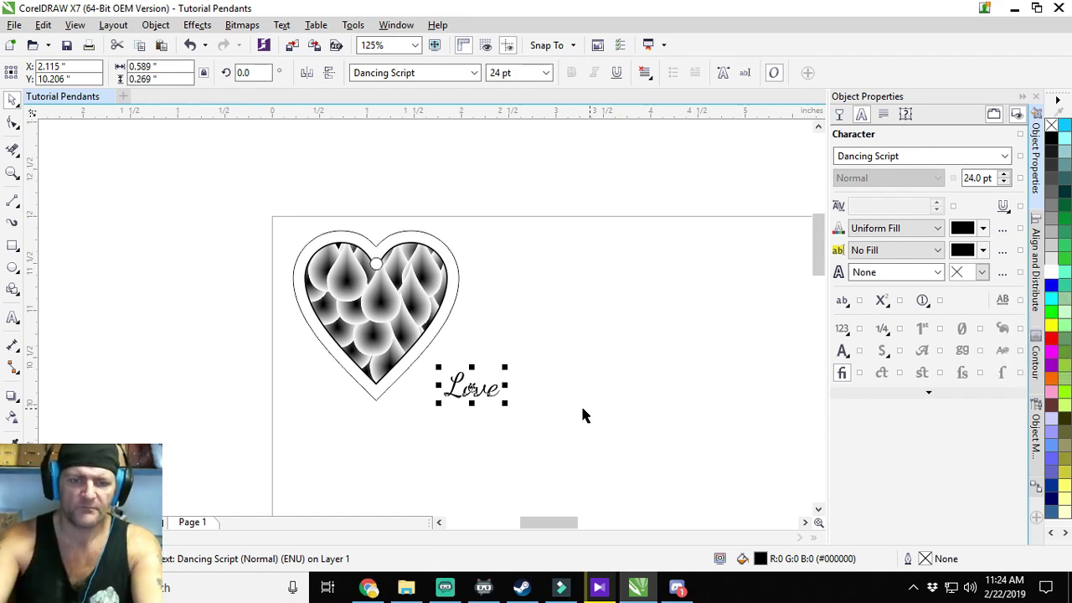
left_click_drag(469, 380, 375, 303)
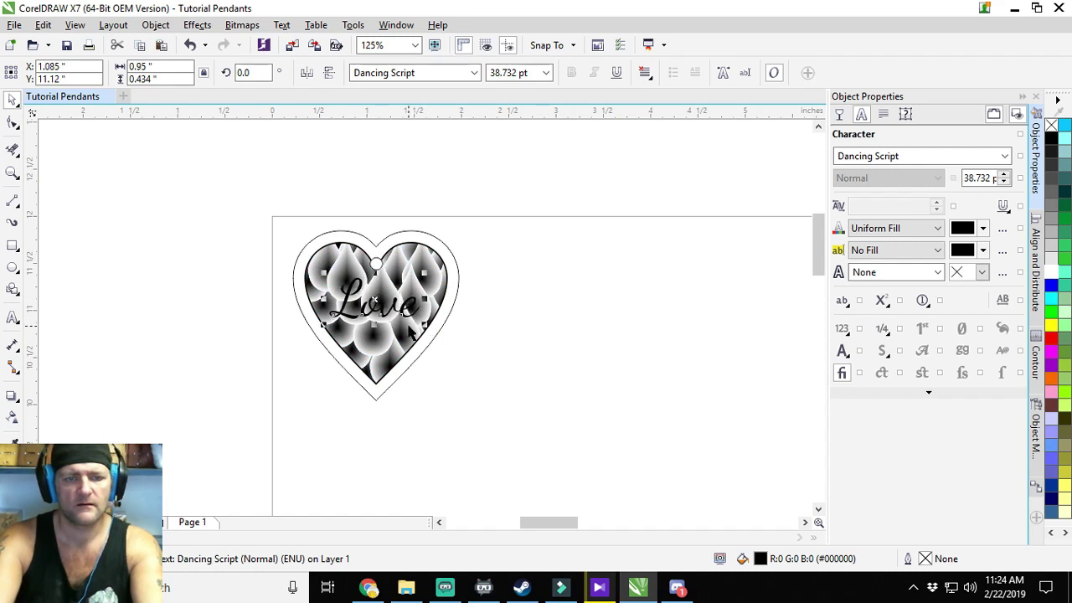
left_click_drag(411, 305, 412, 303)
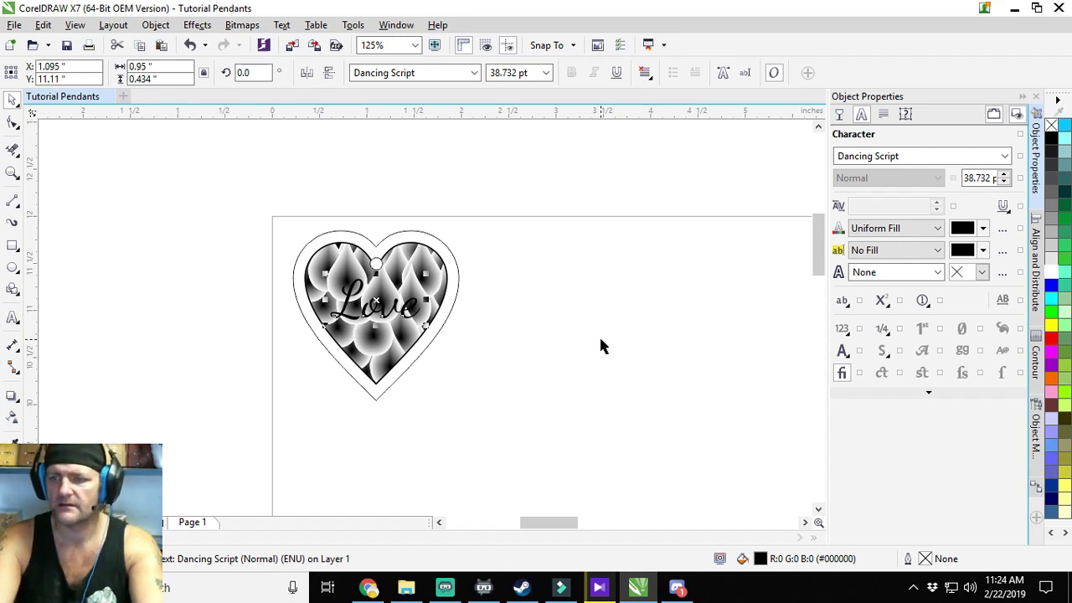
Add a one-step white 0.05-inch outside contour around Love, then enlarge the text slightly.
left_click(1037, 368)
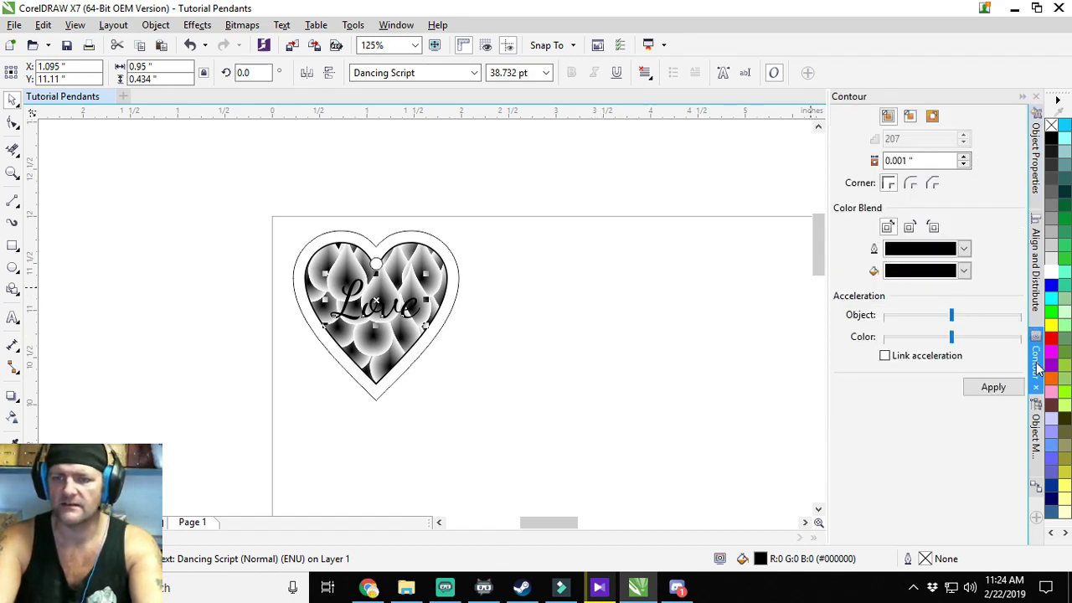
left_click(932, 119)
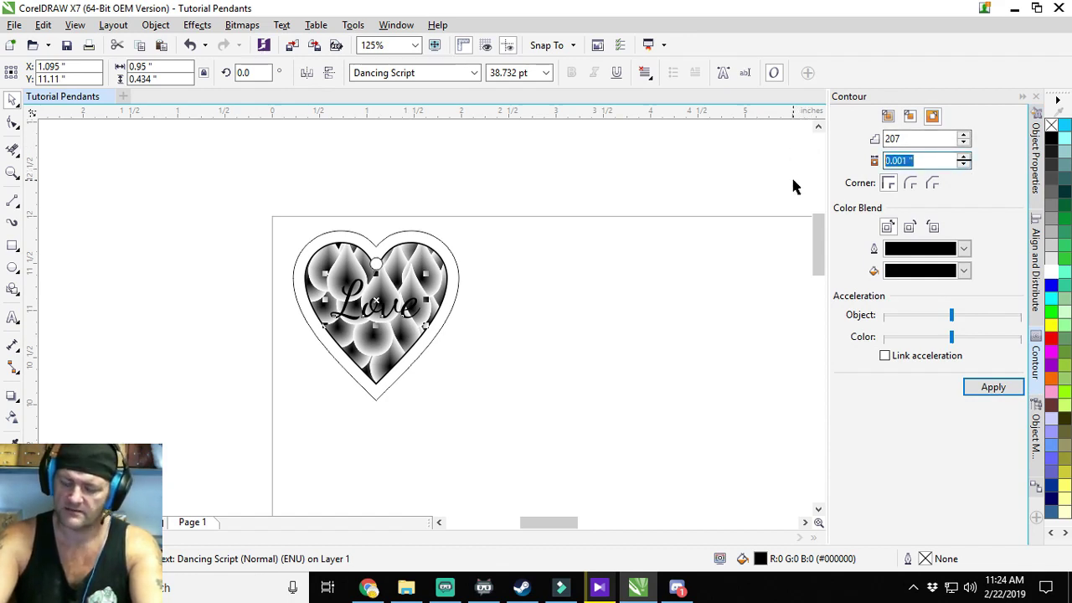
type(".05")
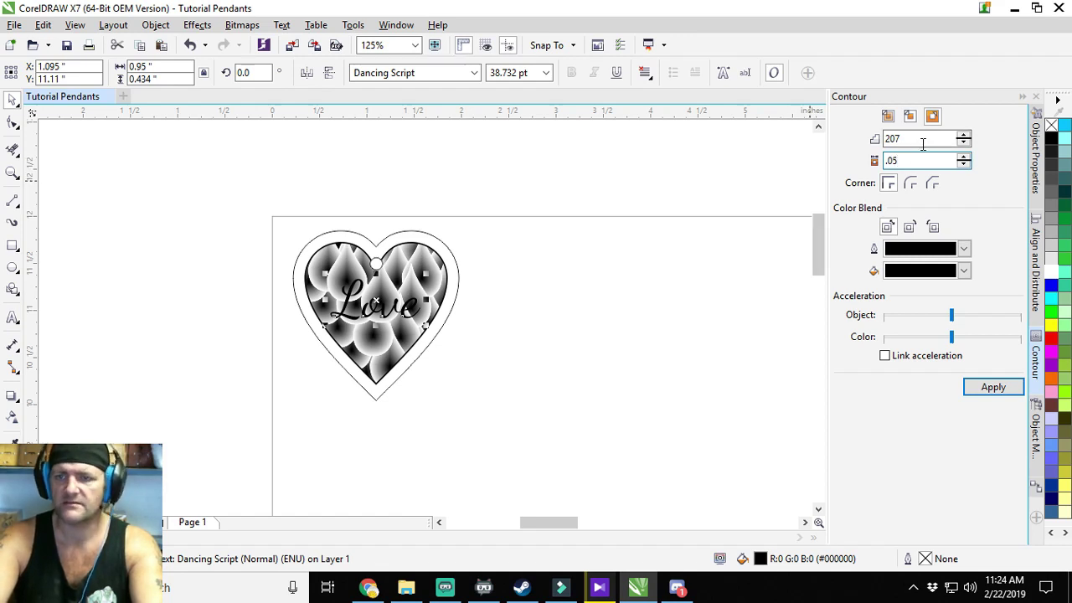
left_click(917, 138)
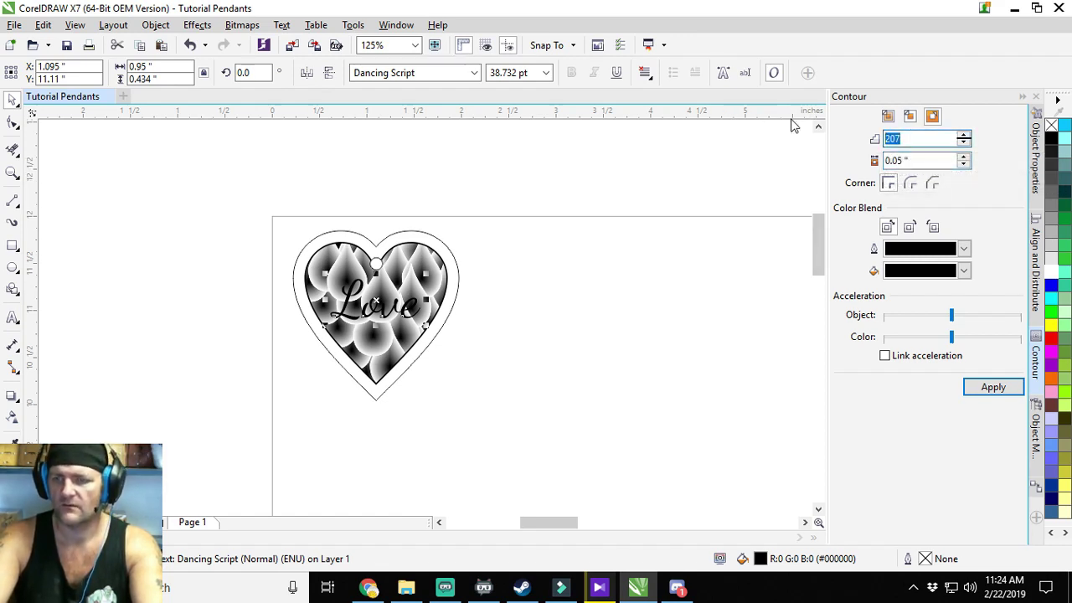
type("1")
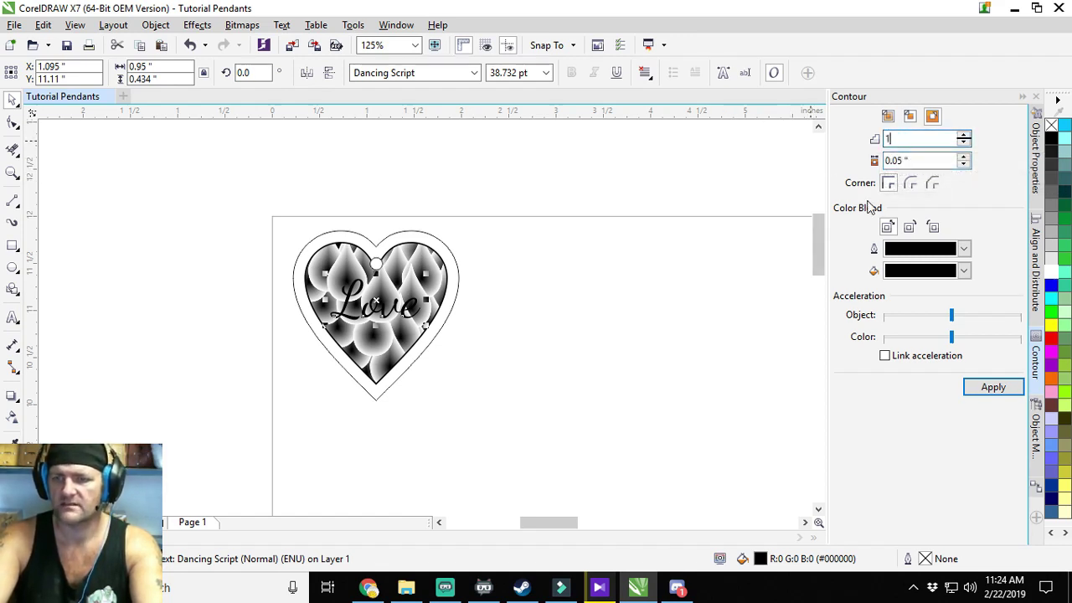
left_click(964, 250)
left_click(943, 278)
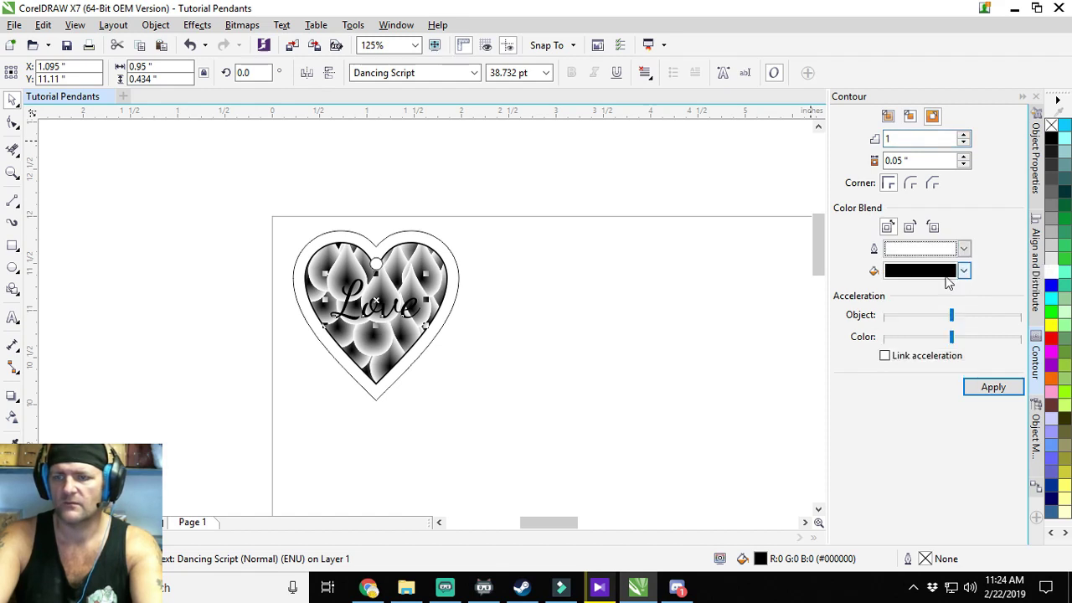
left_click(963, 272)
left_click(937, 296)
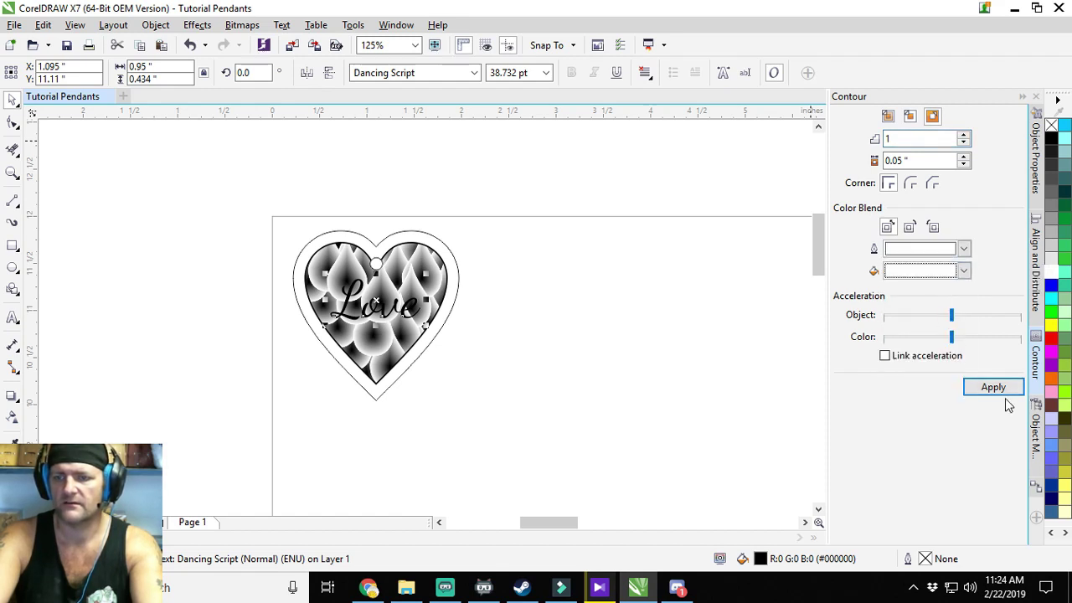
left_click(992, 387)
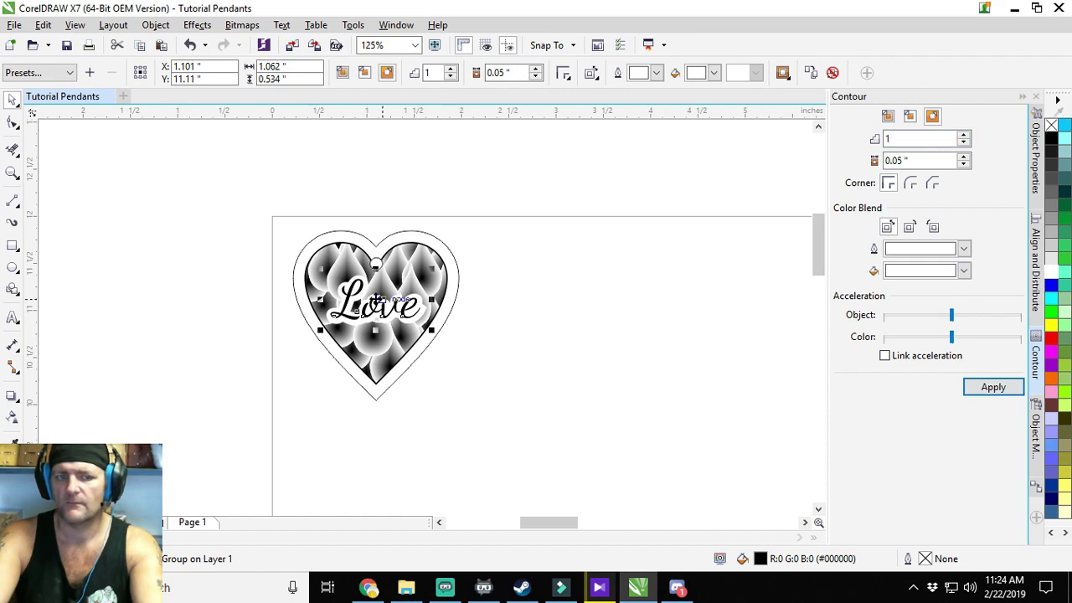
scroll(376, 299, "up", 2)
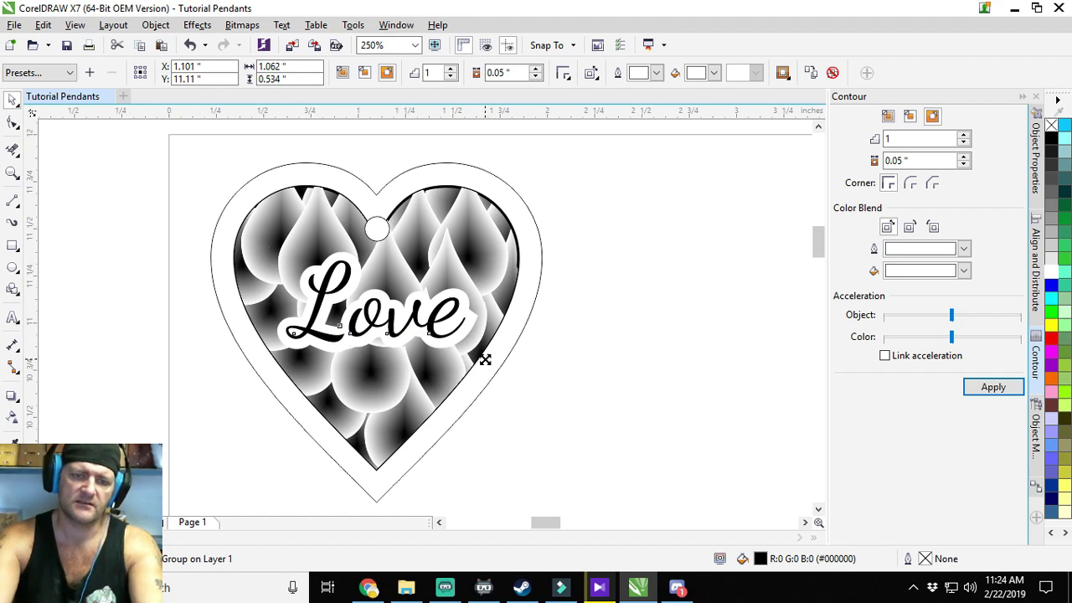
left_click_drag(485, 360, 490, 362)
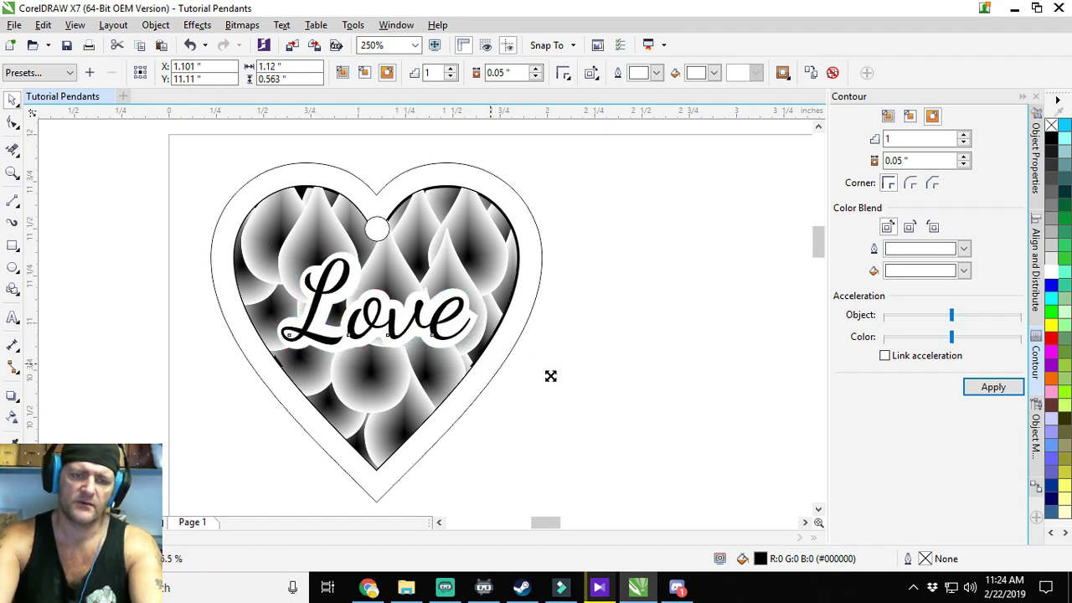
left_click(646, 330)
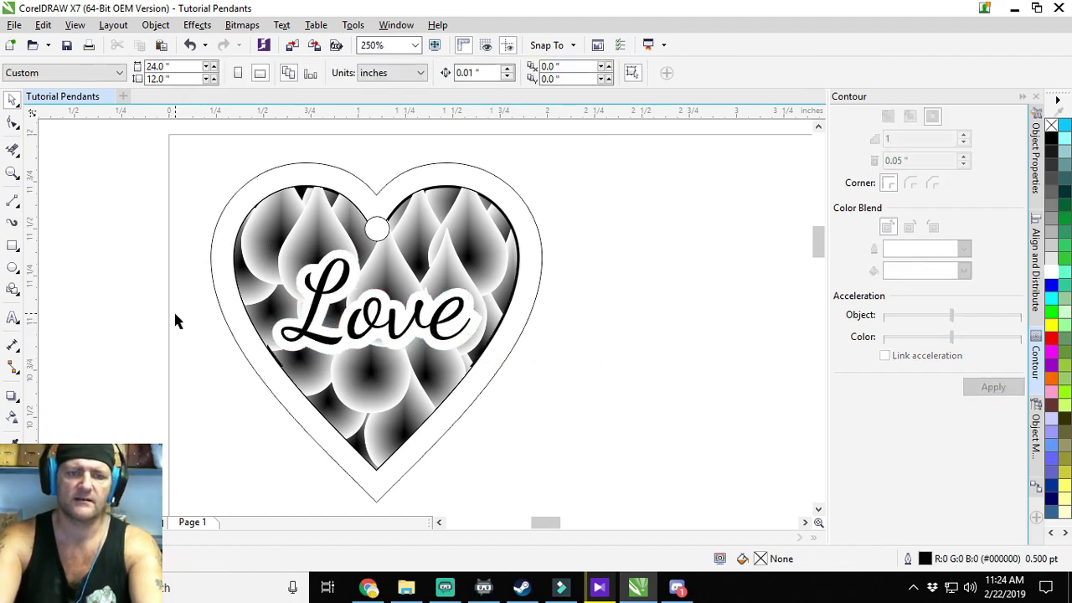
Marquee-select all the heart pendant objects and group them with Ctrl+G.
left_click_drag(176, 319, 244, 303)
scroll(256, 264, "down", 2)
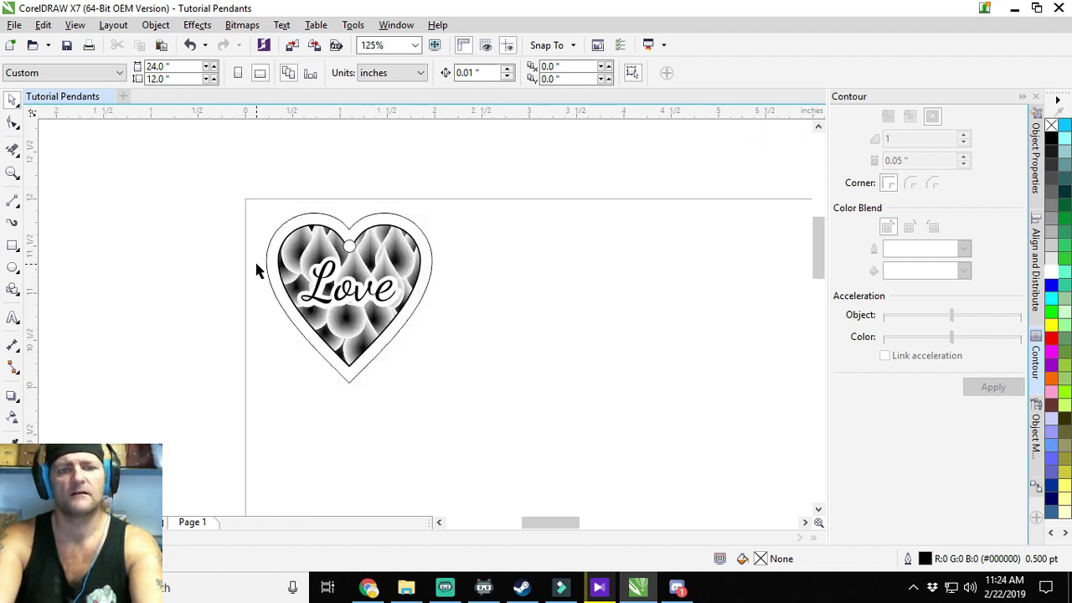
left_click_drag(243, 208, 513, 430)
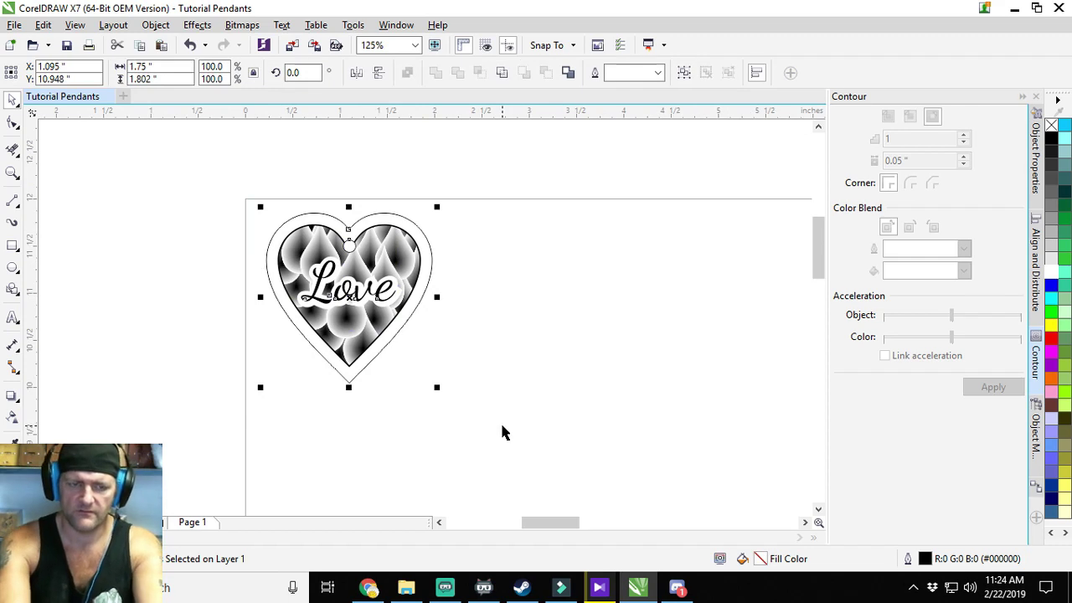
key("ctrl+g")
left_click(568, 281)
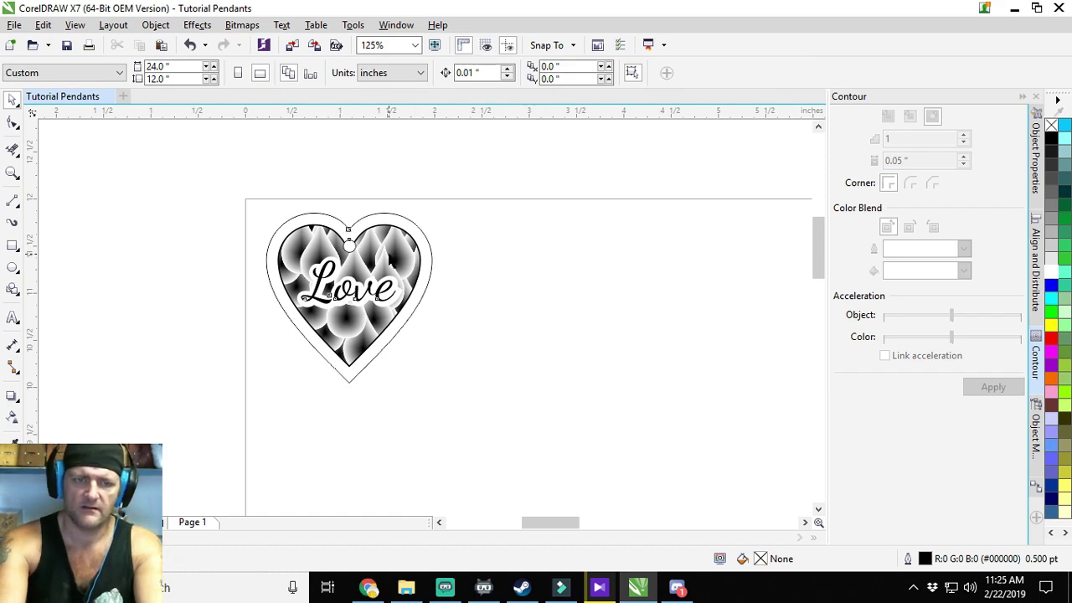
left_click(422, 240)
left_click(511, 294)
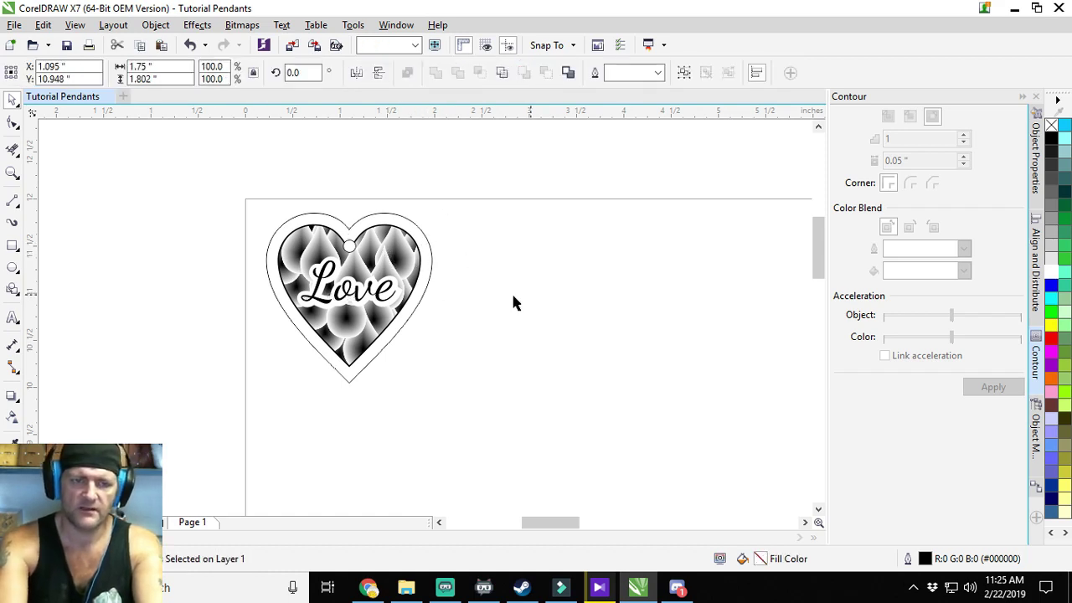
left_click(383, 256)
Open the heart's PowerClip for editing and select all the droplet shapes inside.
right_click(384, 255)
mouse_move(463, 172)
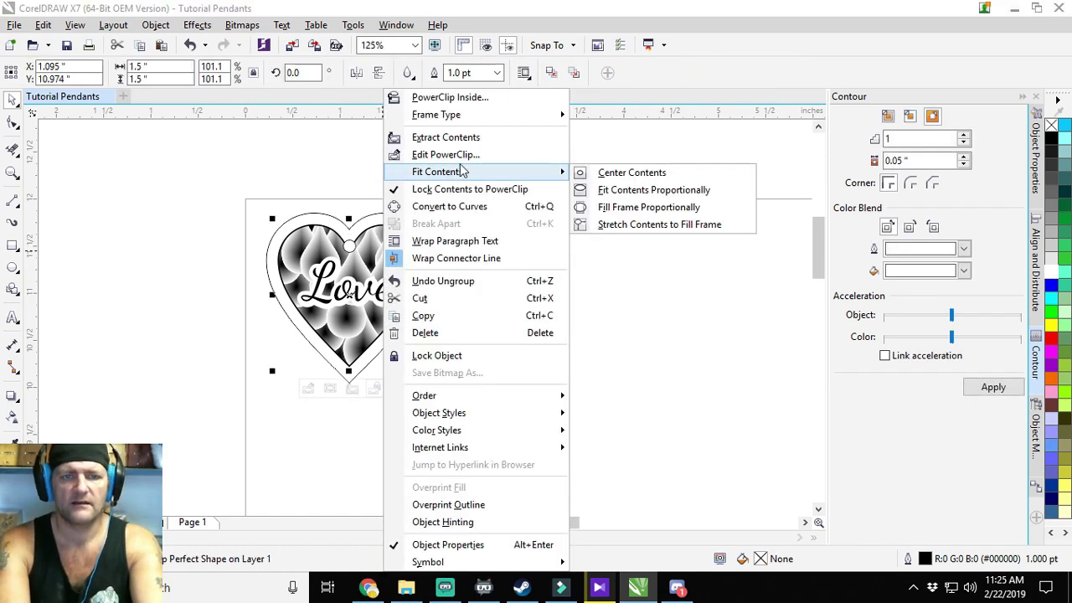
left_click(446, 154)
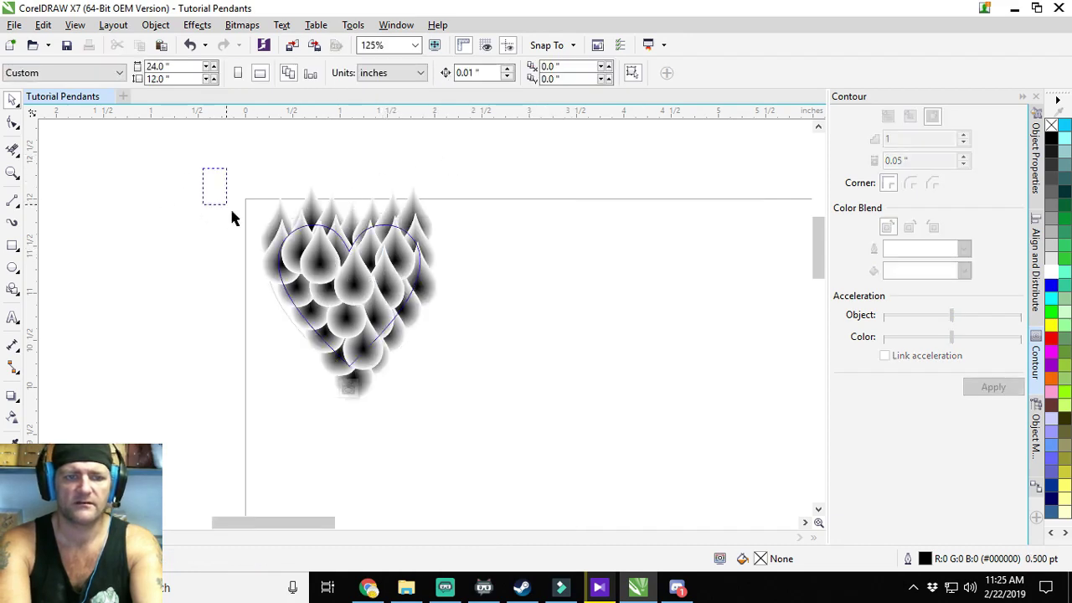
left_click_drag(233, 218, 564, 449)
Convert the droplet pattern to a 300 dpi, dithered Grayscale (8-bit) bitmap.
left_click(241, 25)
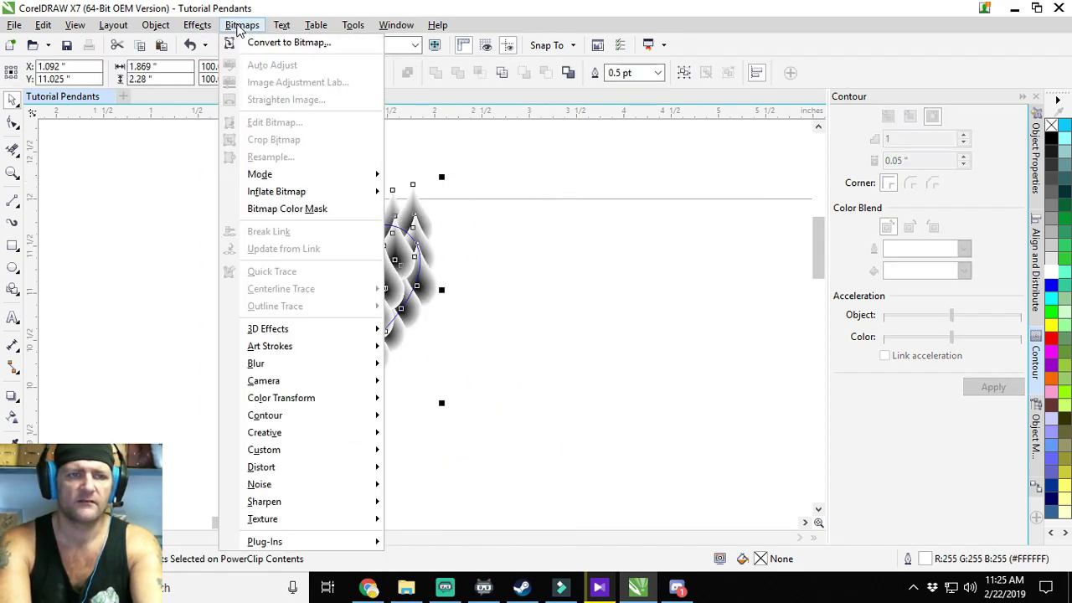
left_click(281, 43)
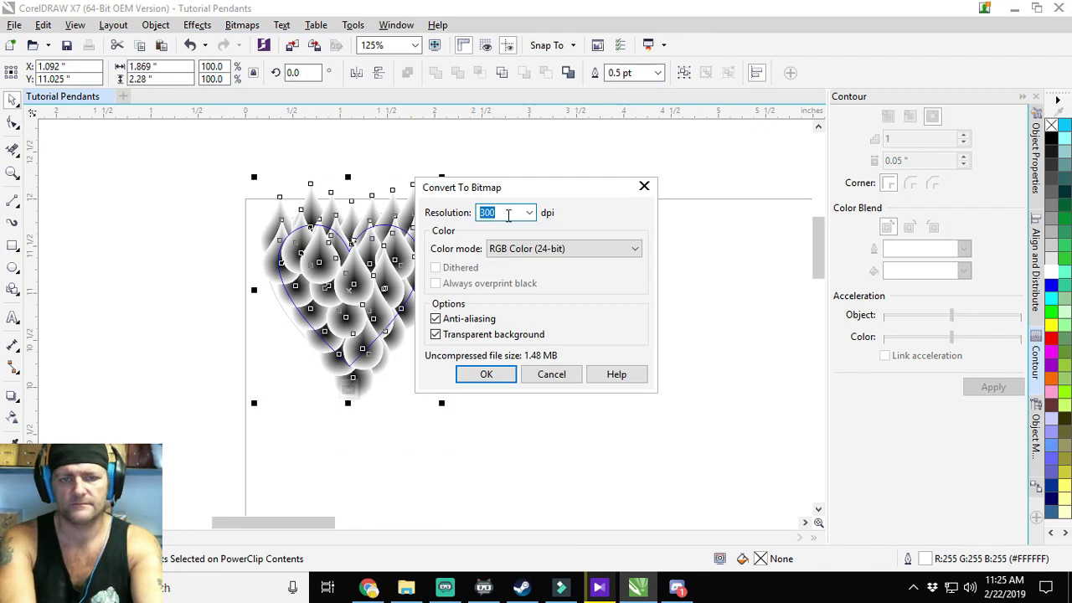
left_click(529, 213)
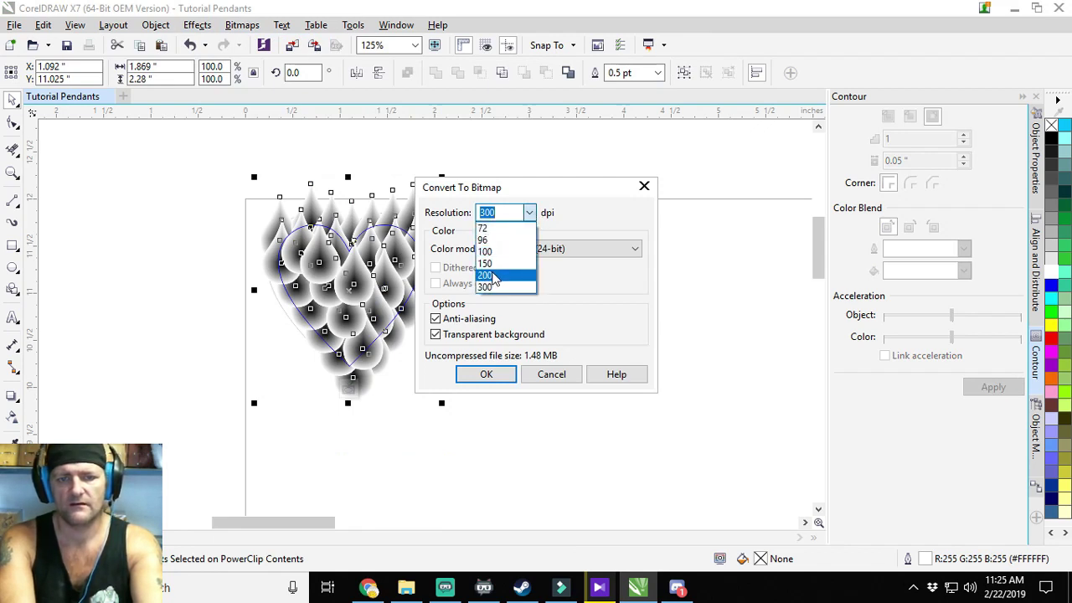
left_click(487, 286)
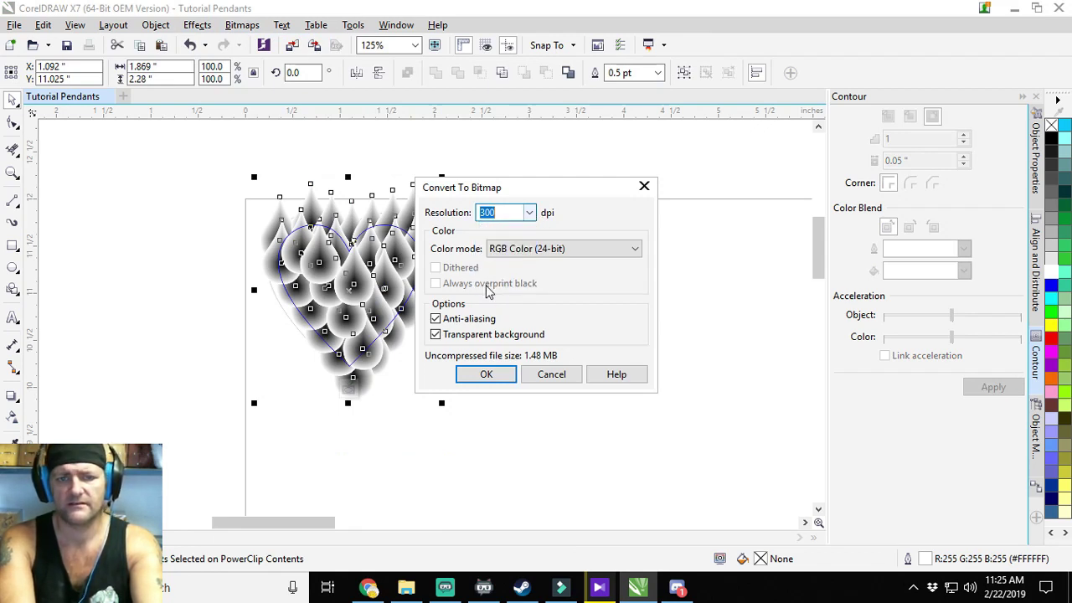
left_click(635, 248)
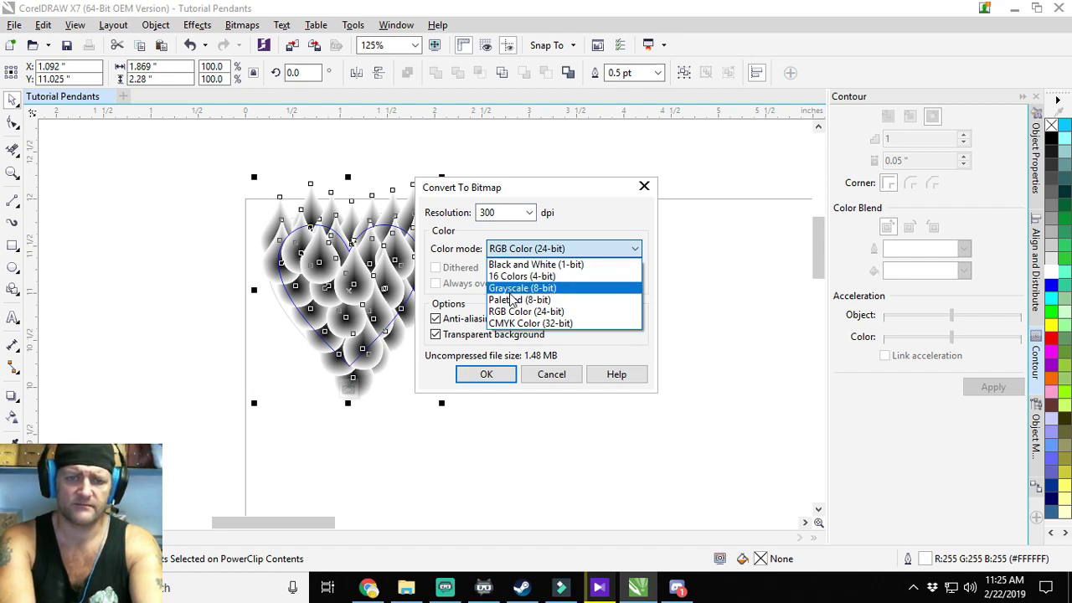
left_click(512, 289)
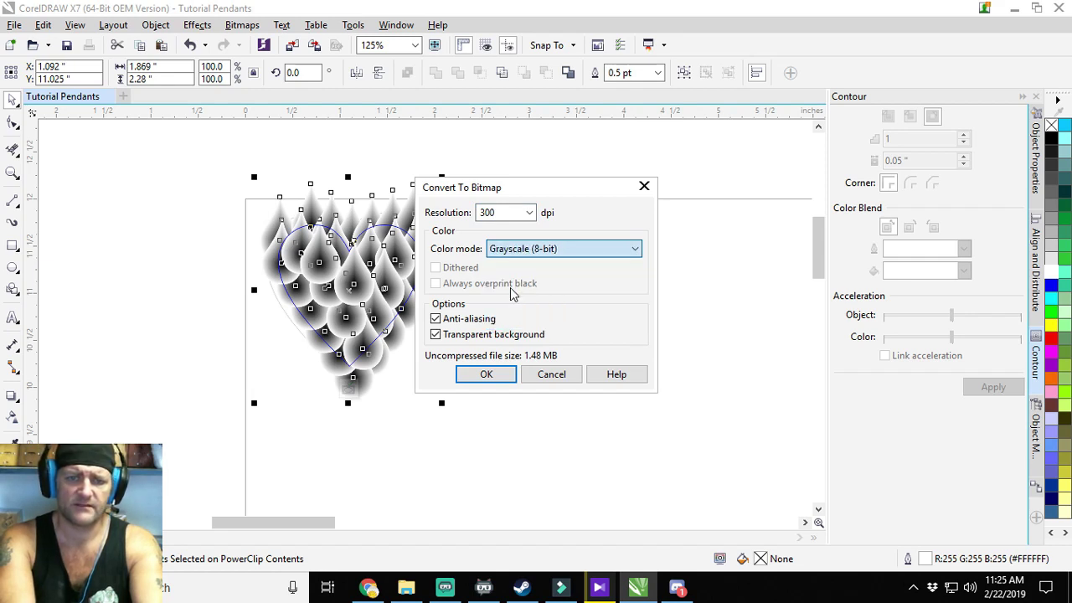
left_click(530, 214)
left_click(531, 214)
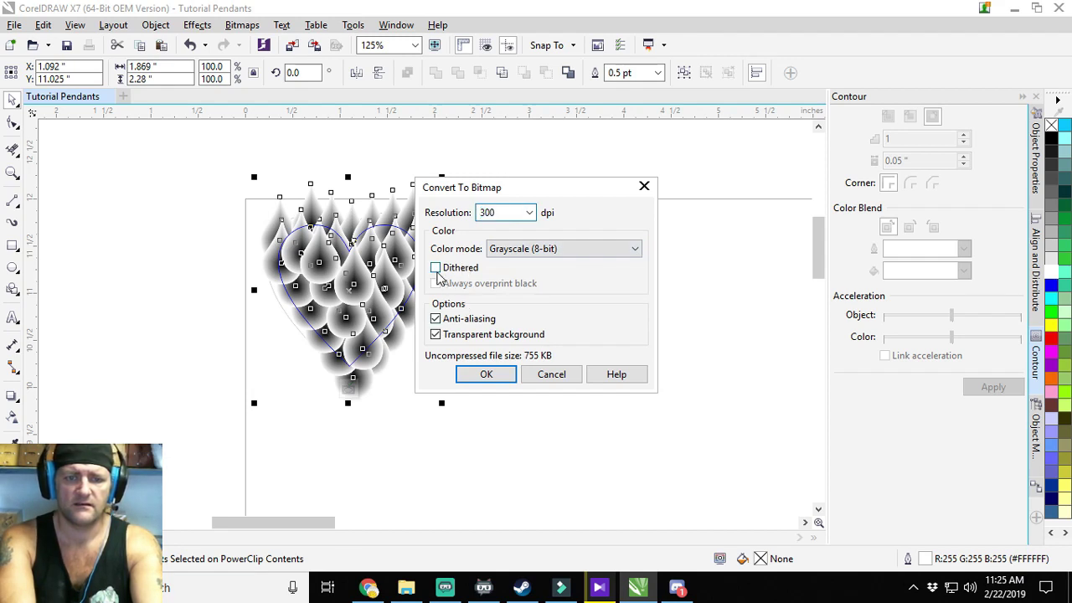
left_click(485, 377)
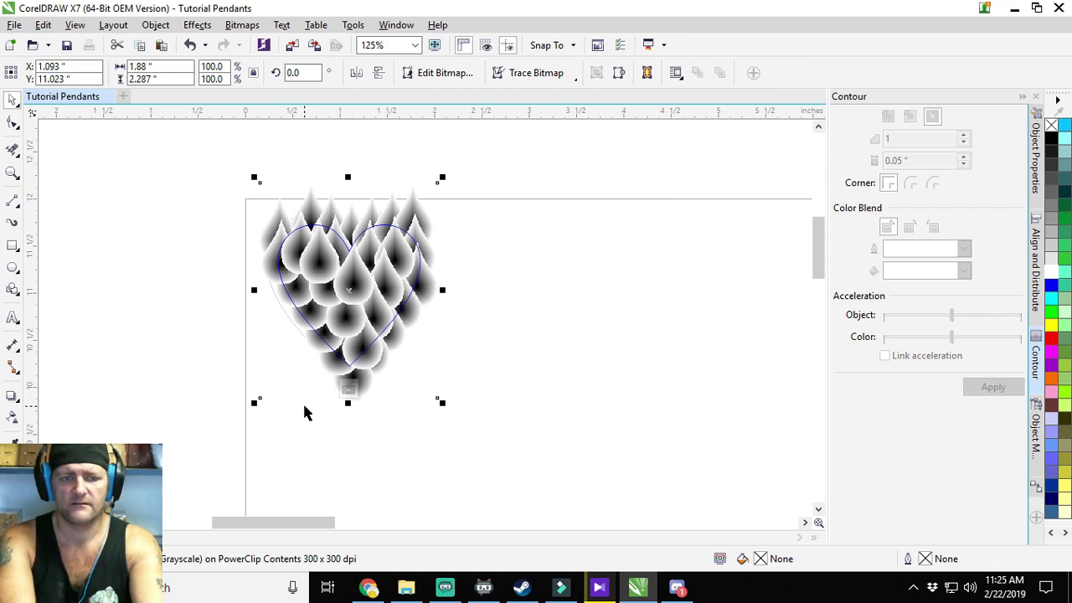
scroll(349, 342, "up", 5)
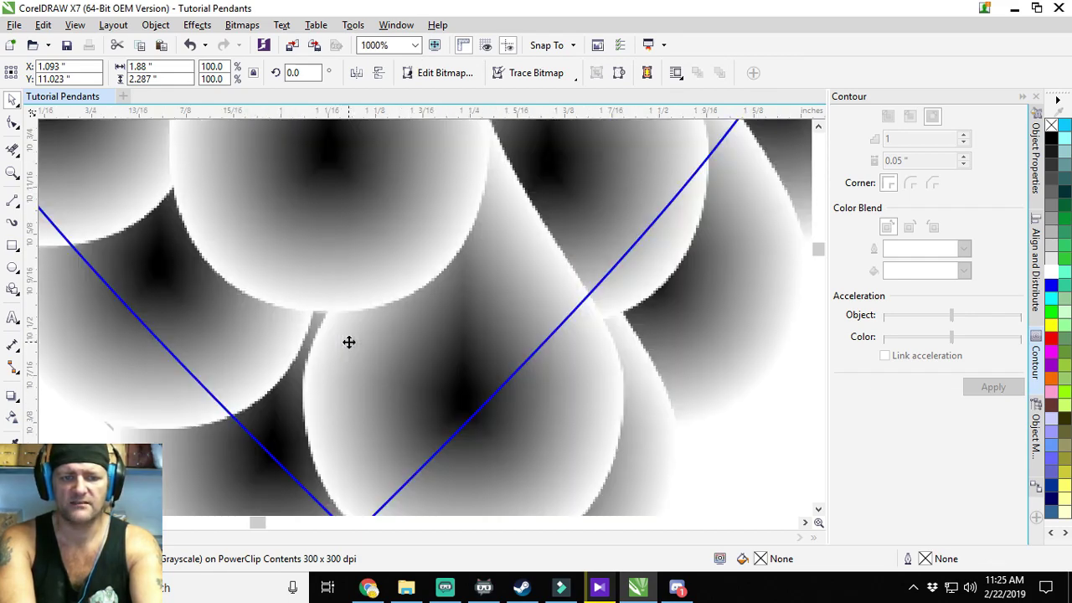
scroll(348, 342, "down", 7)
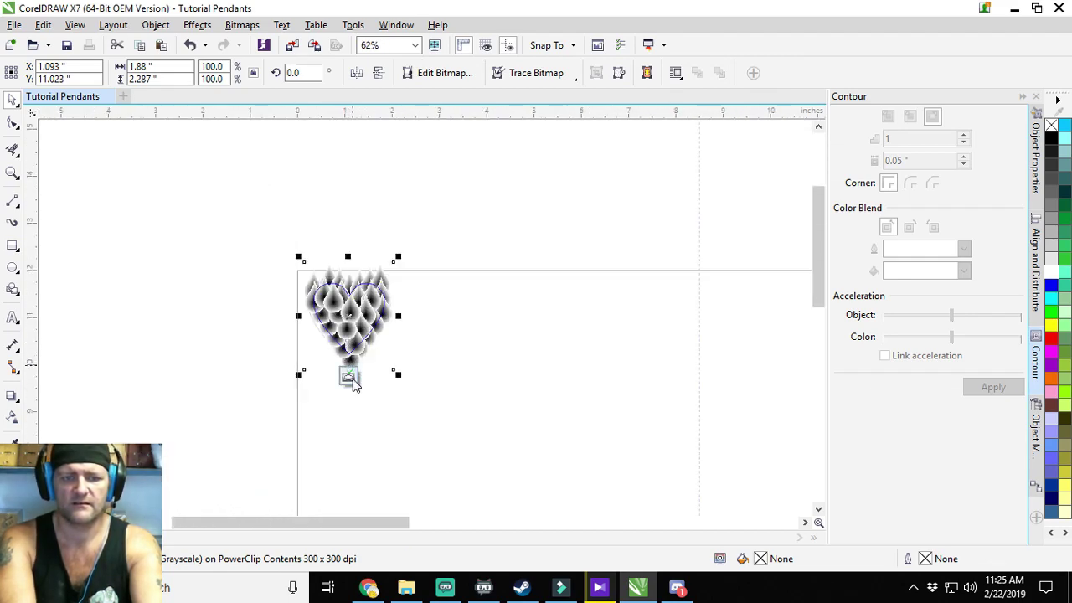
Exit contents editing, group the pendant's five parts with Ctrl+G, and drop a copy below.
key("ctrl+z")
scroll(349, 377, "up", 4)
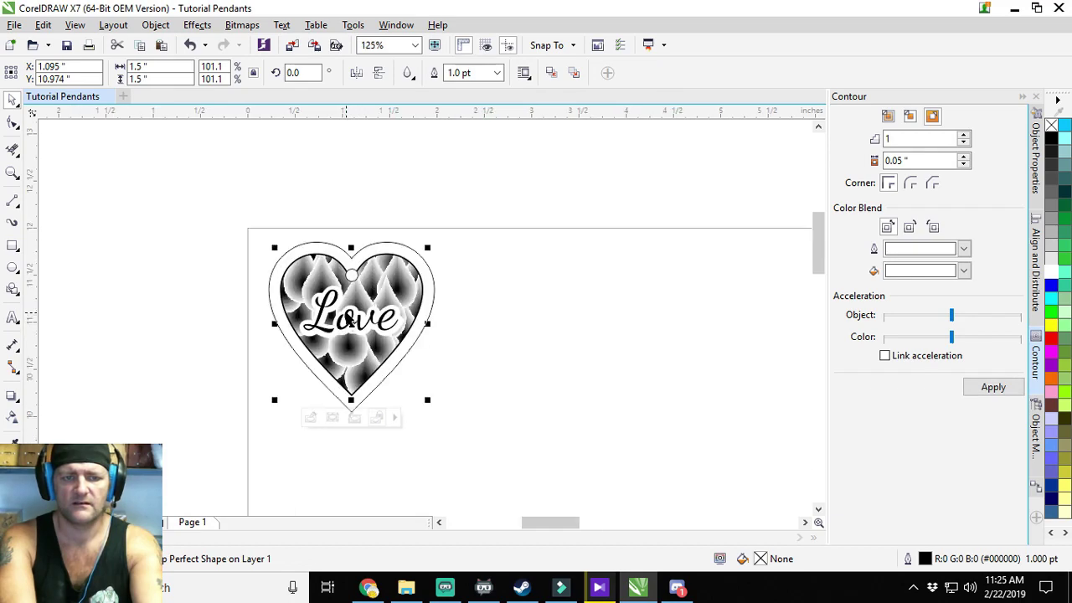
scroll(366, 359, "down", 3)
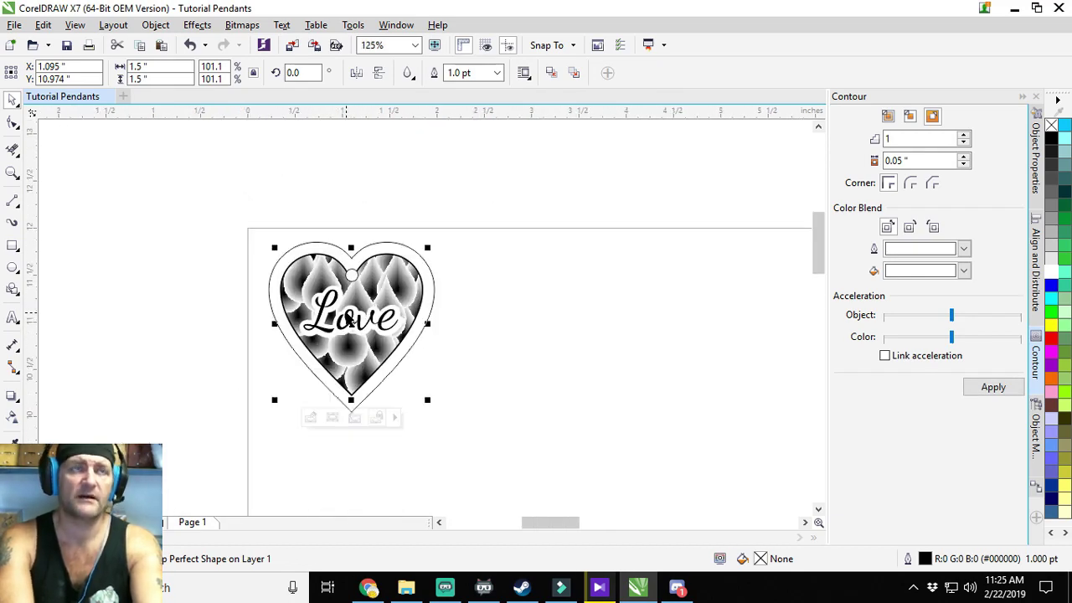
left_click(481, 188)
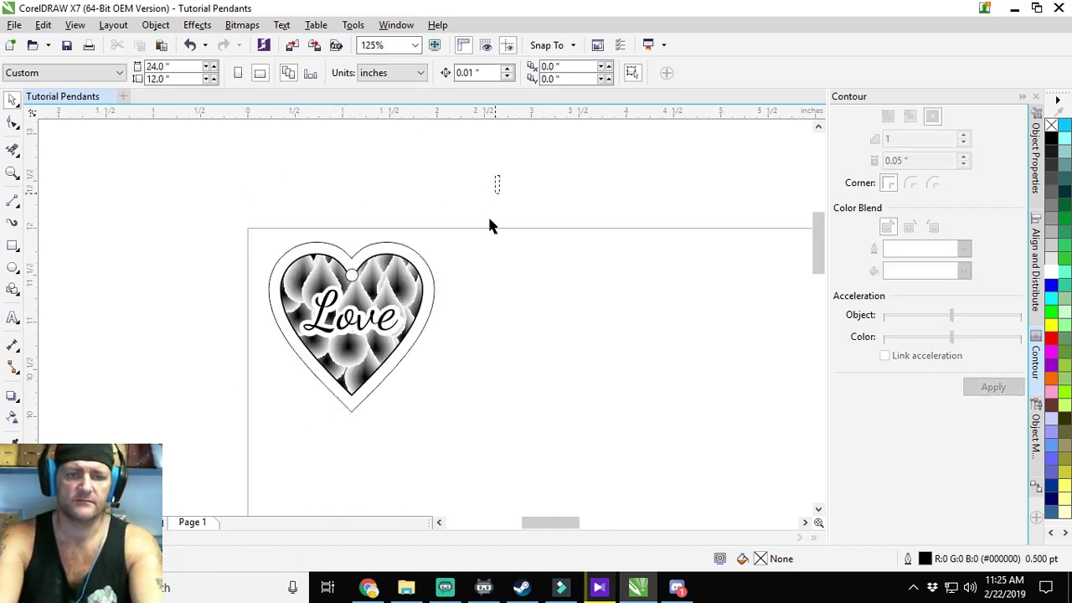
left_click_drag(490, 225, 216, 456)
key("ctrl+g")
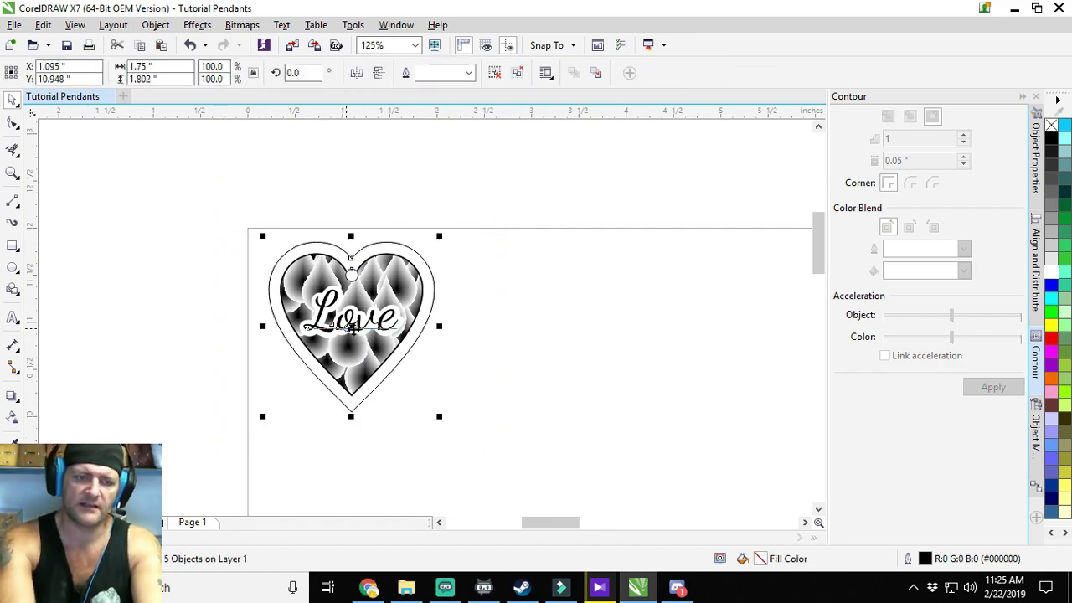
left_click_drag(352, 331, 351, 496)
scroll(440, 430, "down", 3)
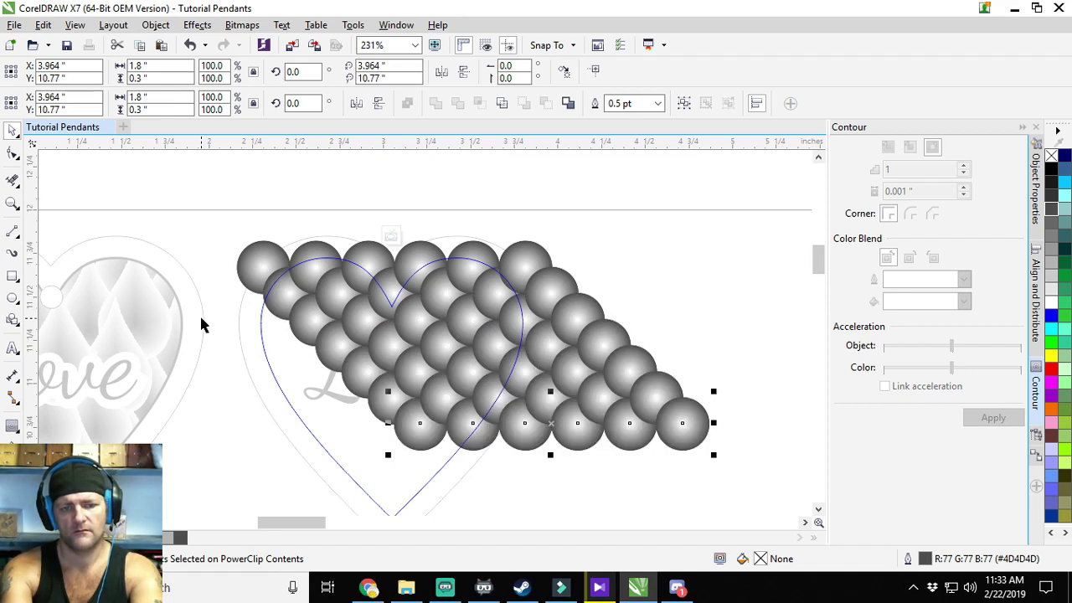
Finish editing the second heart's sphere pattern, then reopen its PowerClip contents.
scroll(199, 325, "down", 3)
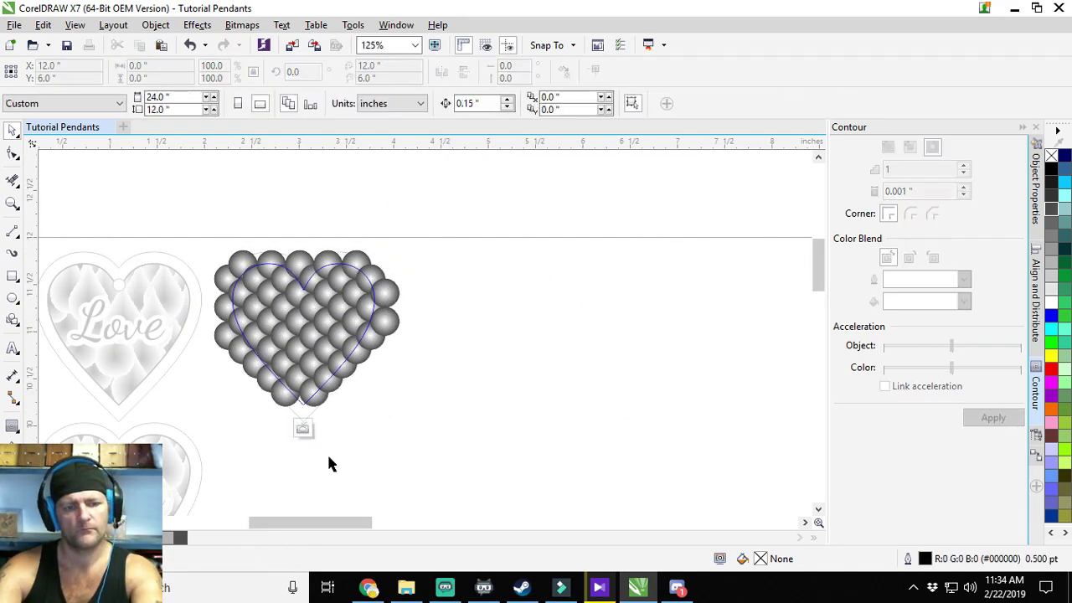
left_click(302, 429)
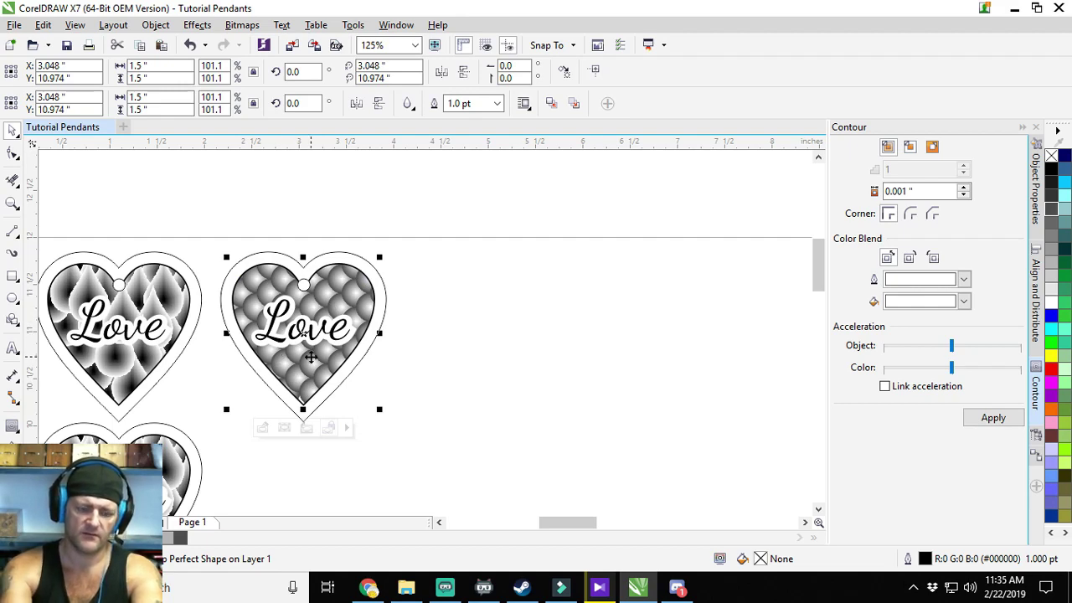
double_click(310, 358)
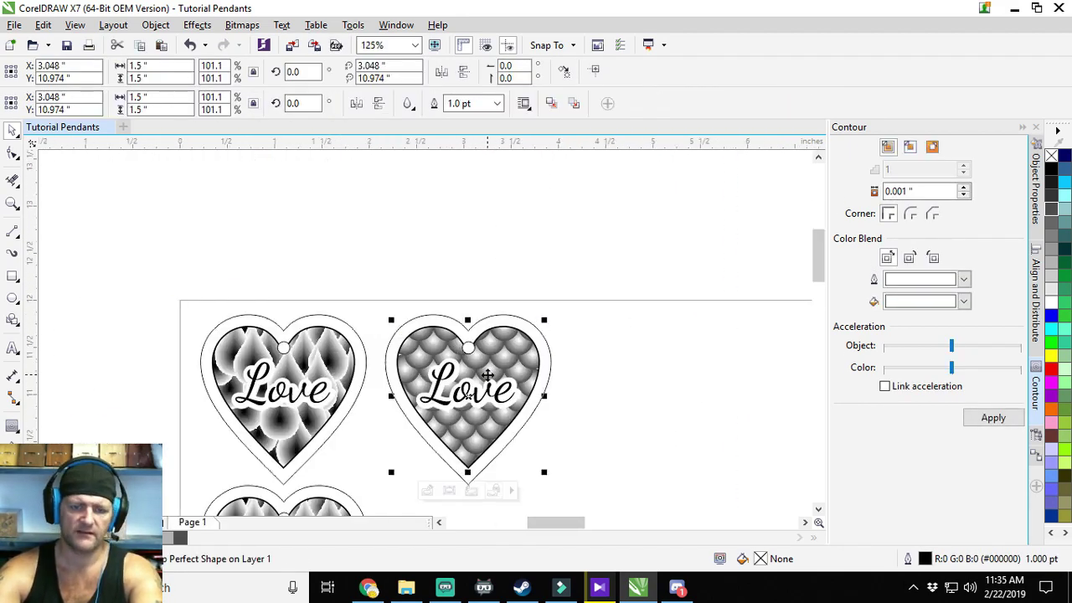
Copy the top-right heart pendant to its right, then repeat the duplicate with Ctrl+R.
scroll(382, 411, "down", 1)
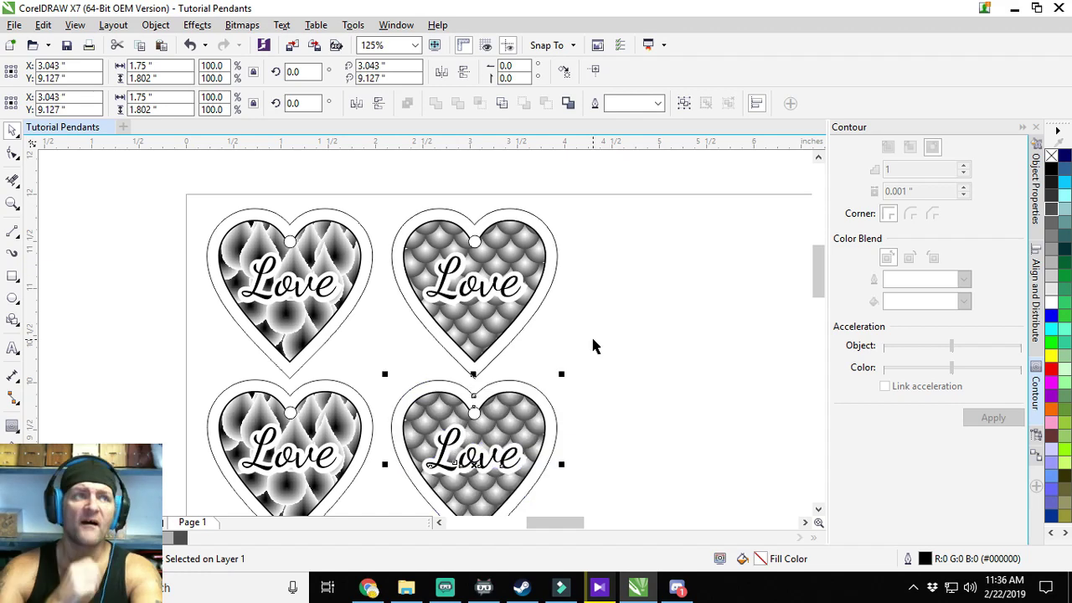
scroll(572, 311, "down", 2)
scroll(574, 313, "right", 3)
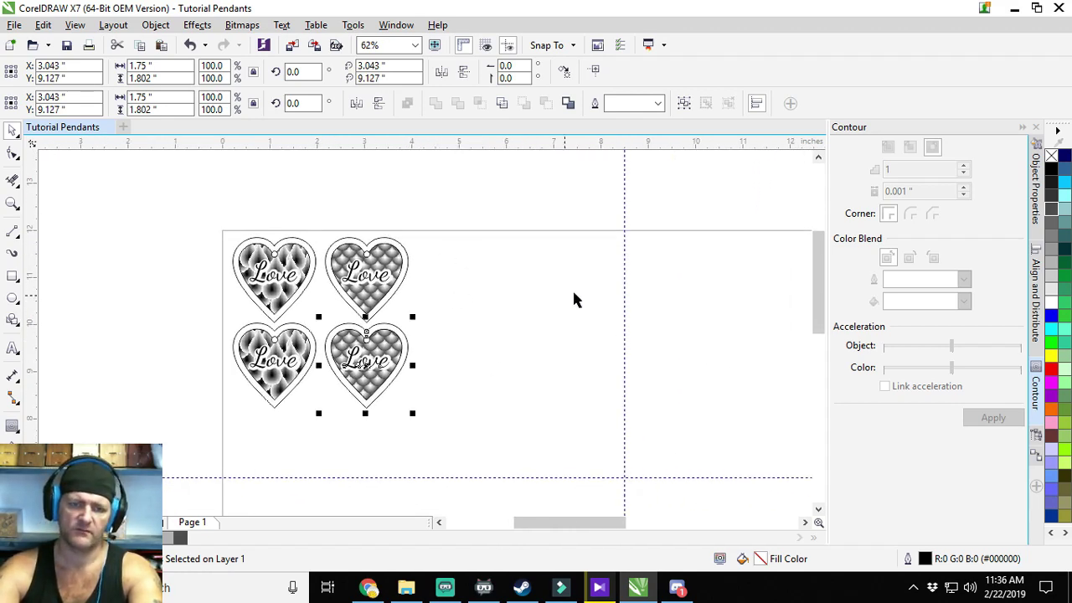
left_click(444, 243)
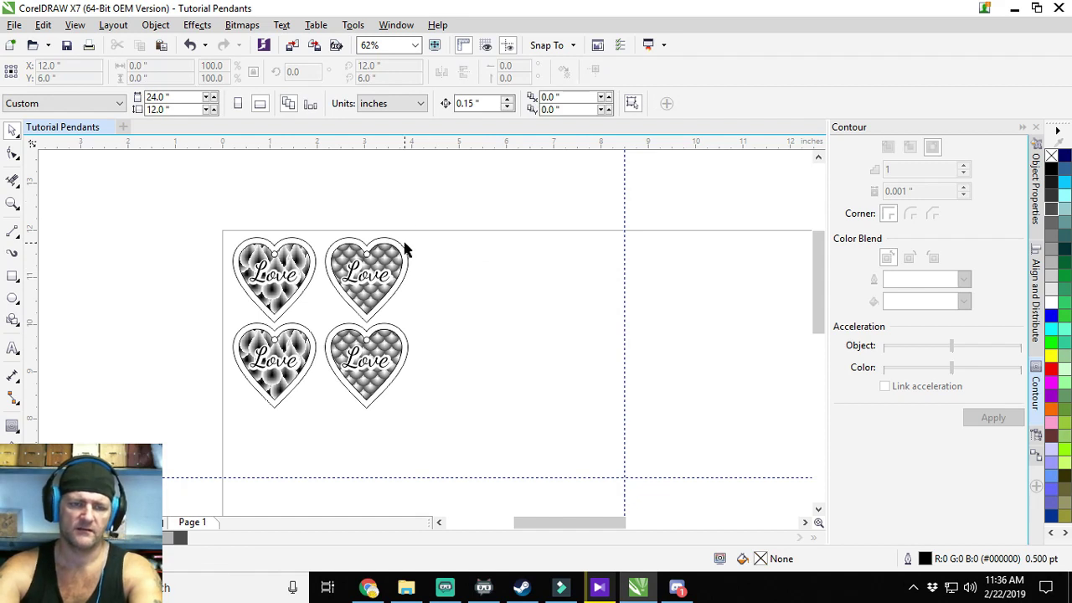
left_click_drag(333, 314, 322, 325)
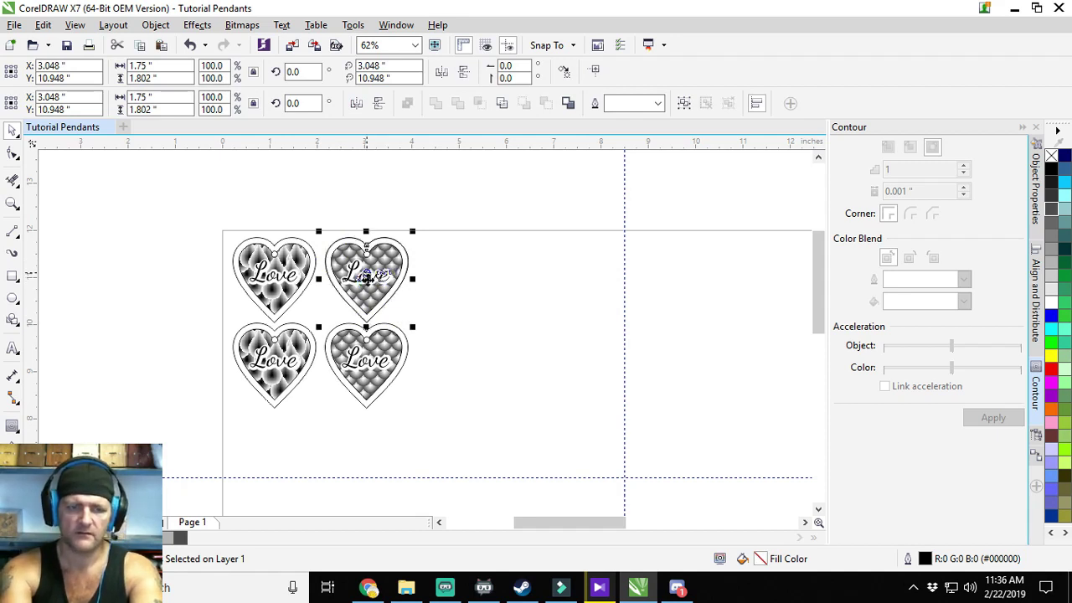
left_click_drag(366, 278, 454, 279)
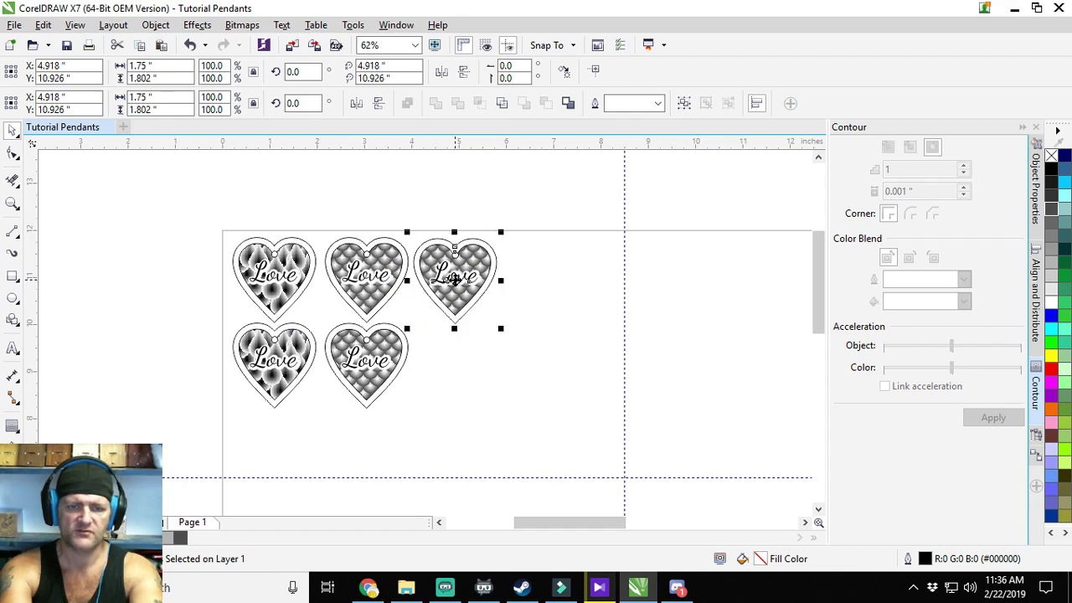
scroll(454, 280, "up", 2)
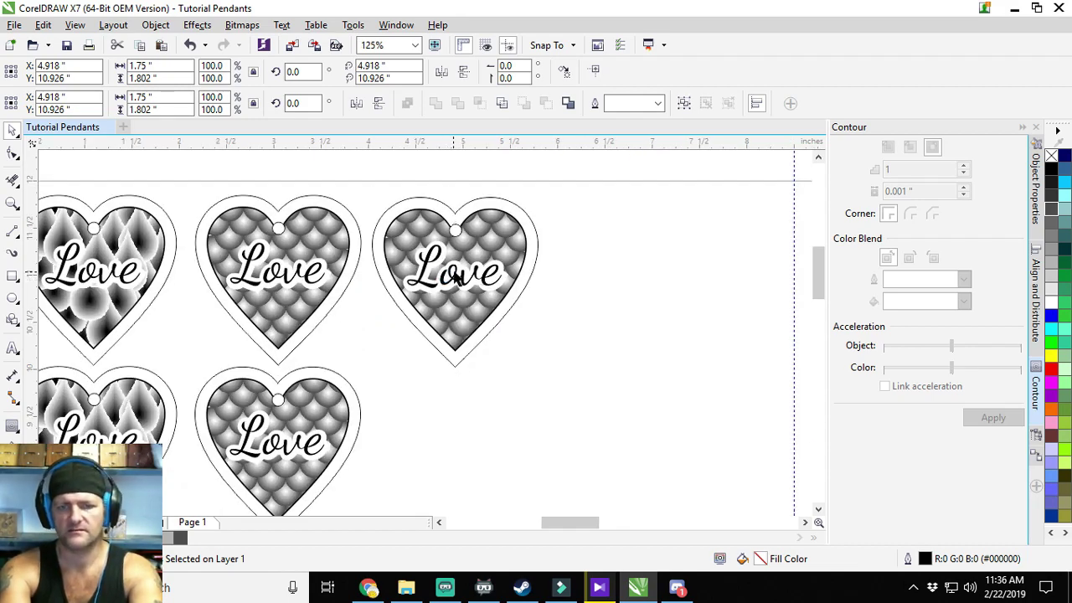
key("ctrl+r")
Draw a small square inside the heart's contents and rotate it 45° into a diamond.
left_click(460, 282, "ctrl")
key("F6")
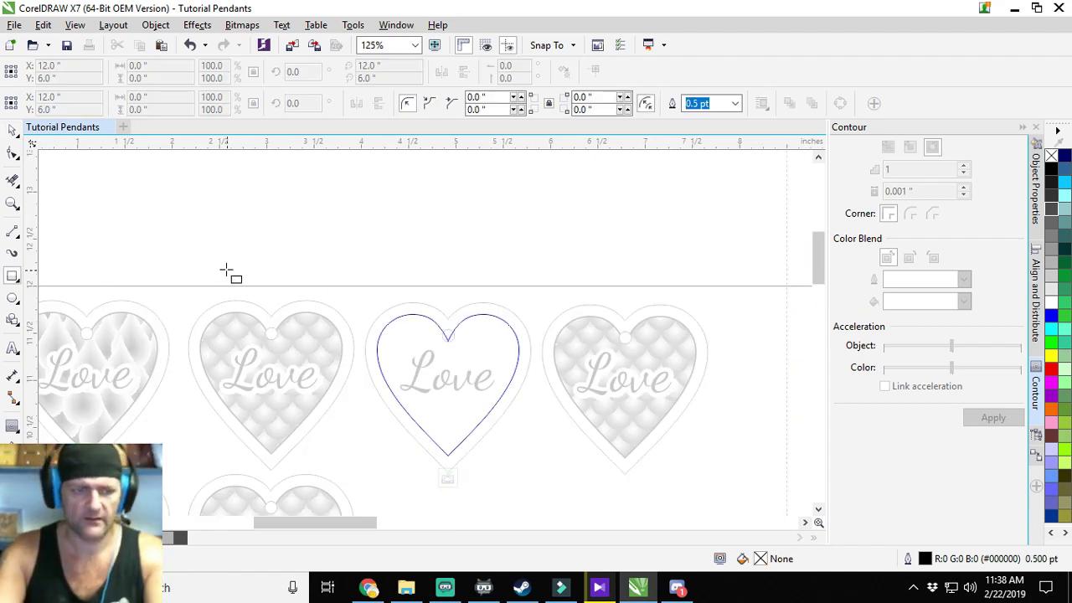
left_click_drag(224, 269, 241, 284)
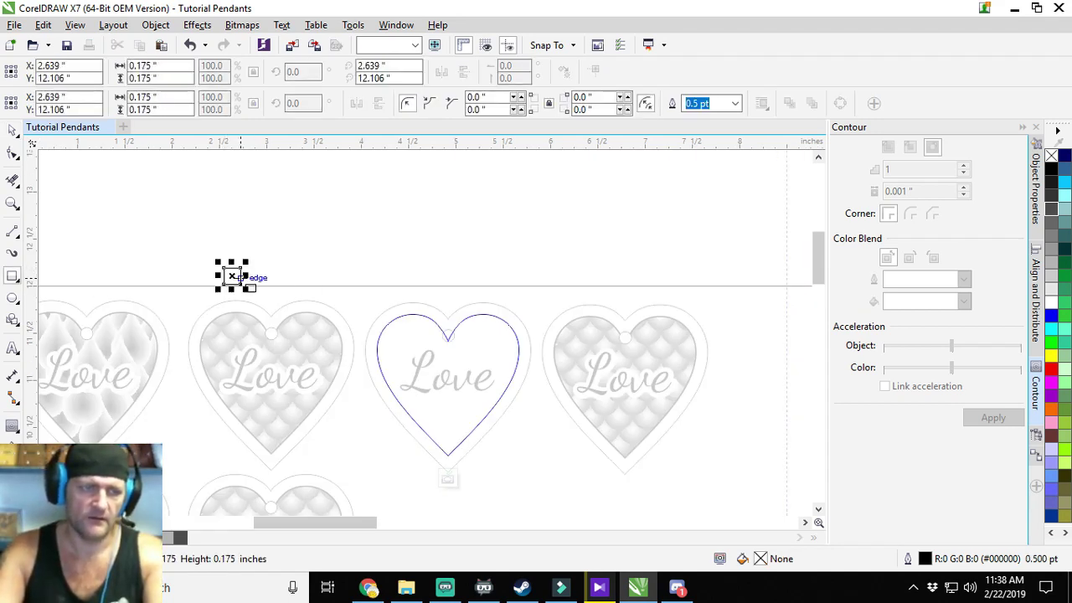
double_click(307, 71)
type("45")
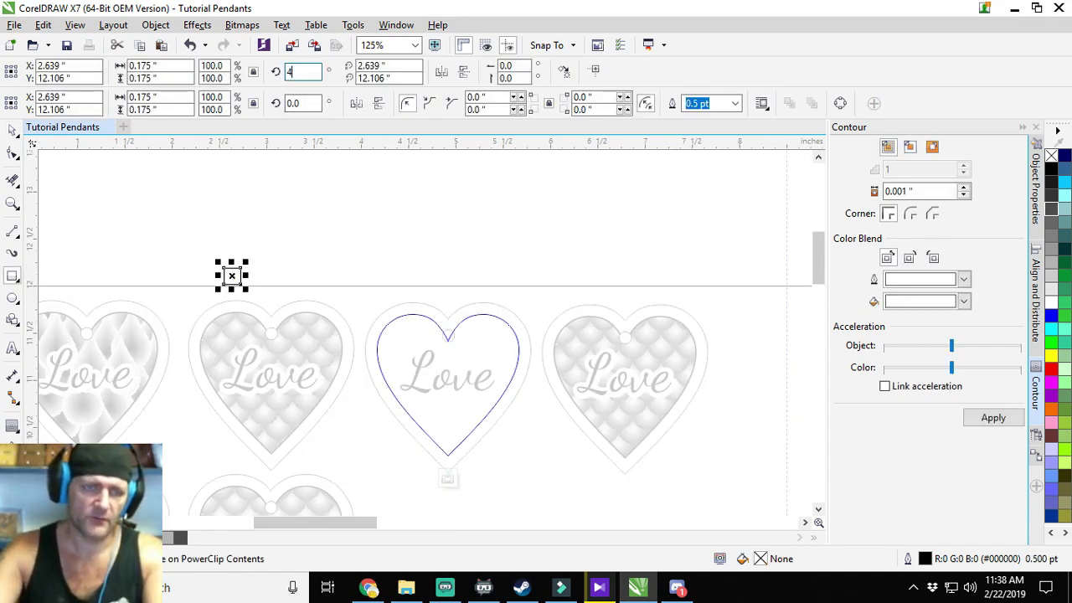
key("Return")
scroll(216, 277, "up", 2)
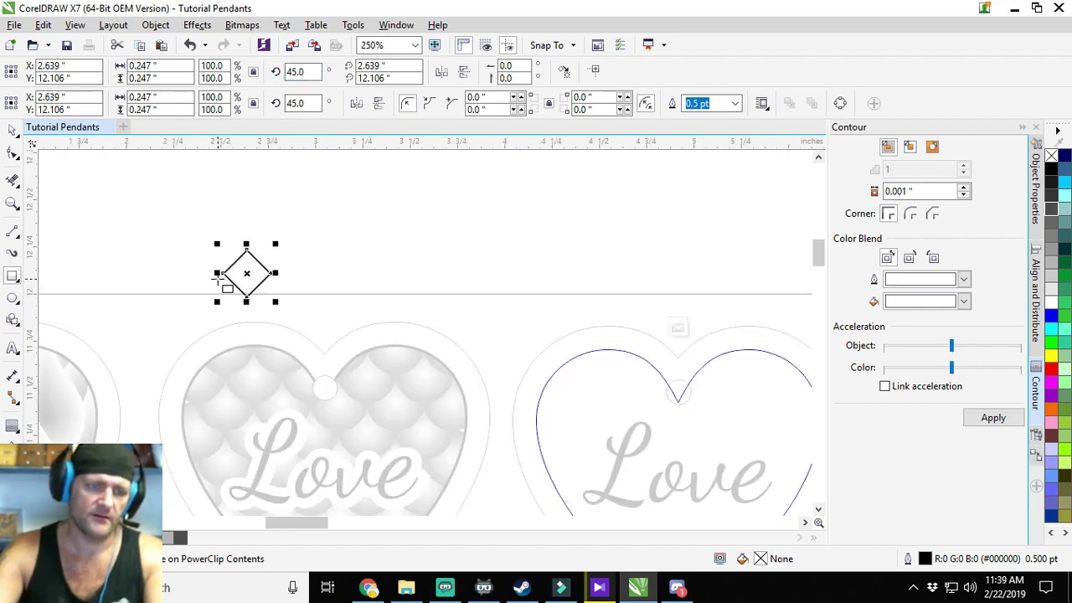
left_click_drag(206, 268, 345, 322)
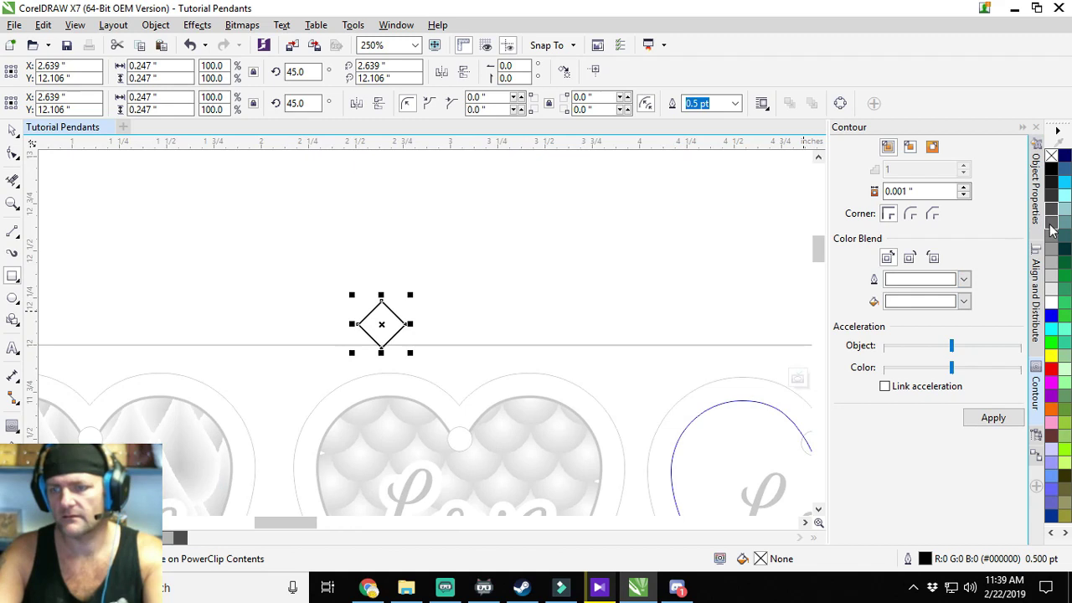
Give the diamond a light grey outline and a contour blend starting from black.
right_click(1052, 294)
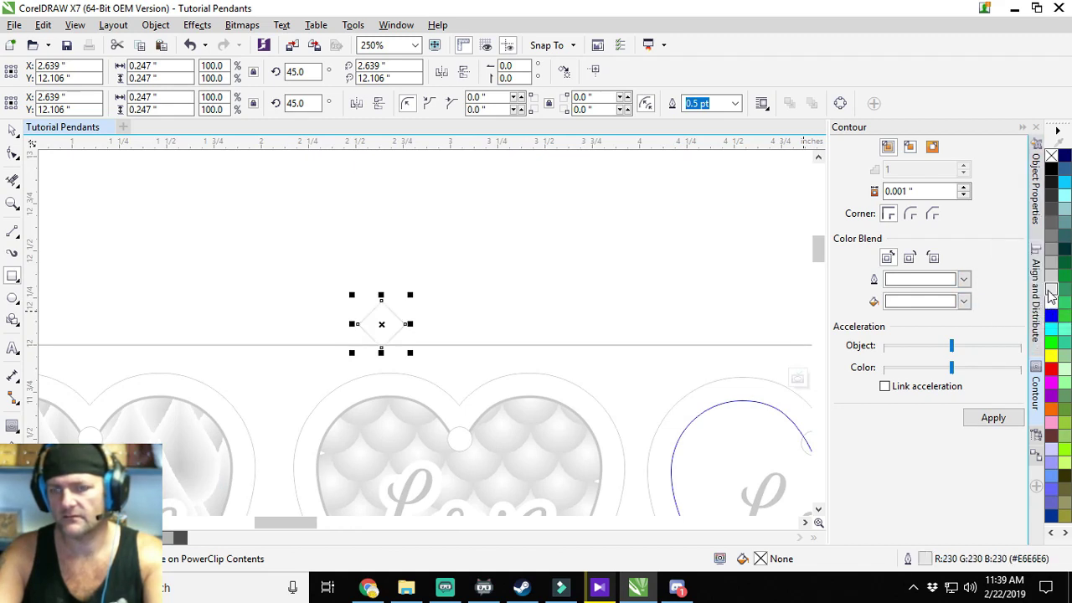
left_click(963, 281)
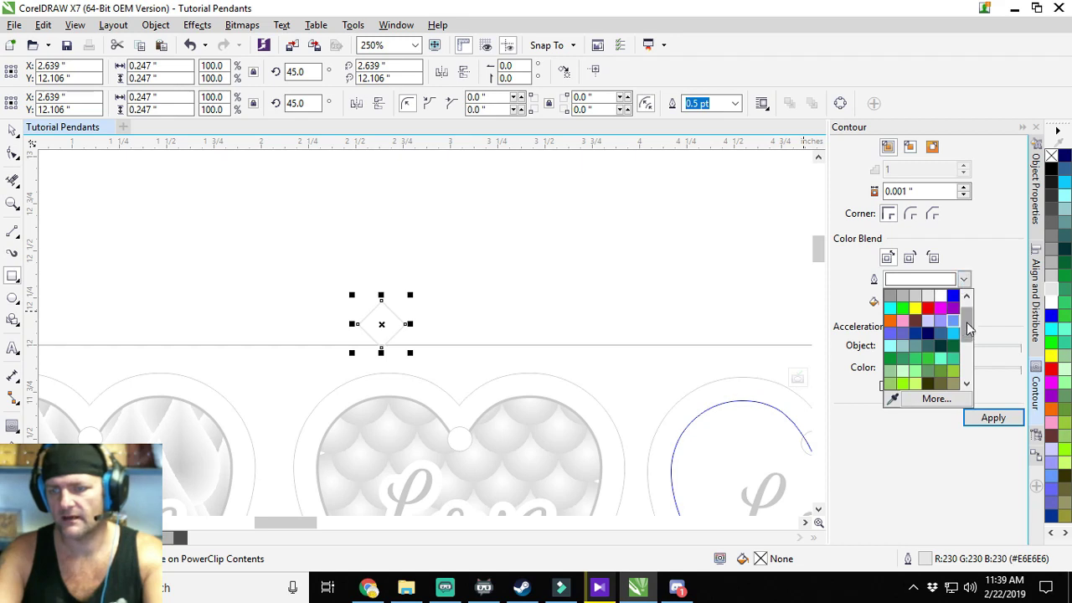
scroll(965, 332, "up", 2)
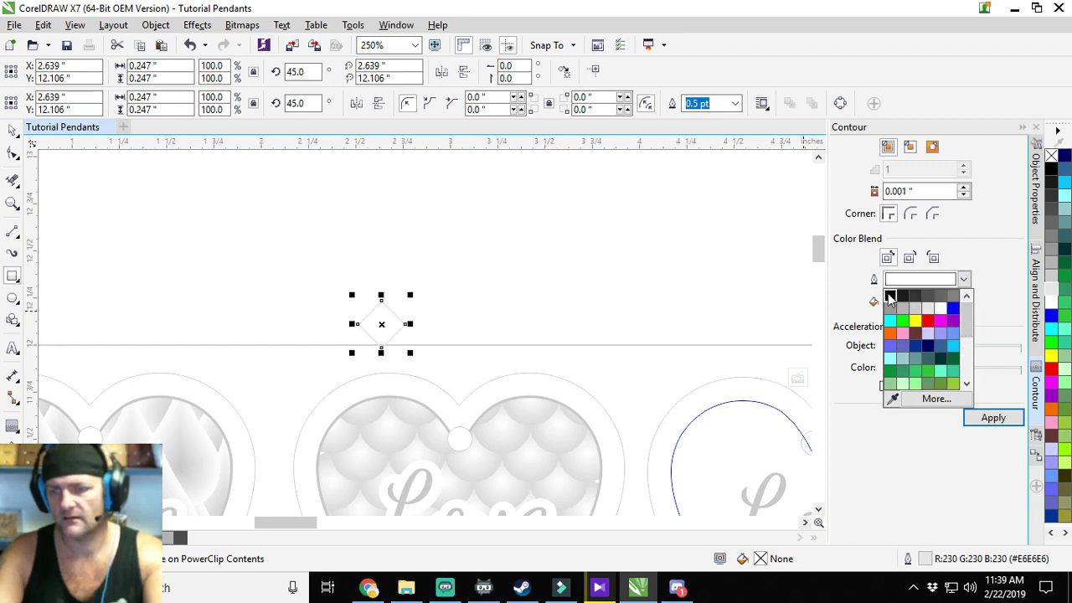
left_click(889, 298)
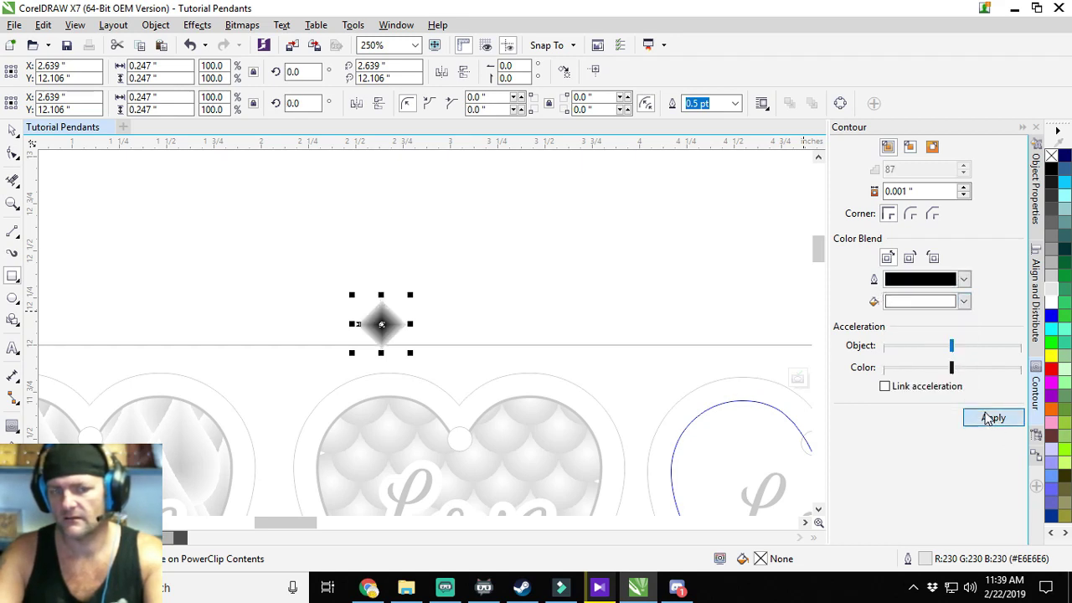
scroll(382, 352, "up", 1)
Set the shaded diamond's width to 0.3 inches.
scroll(283, 354, "down", 2)
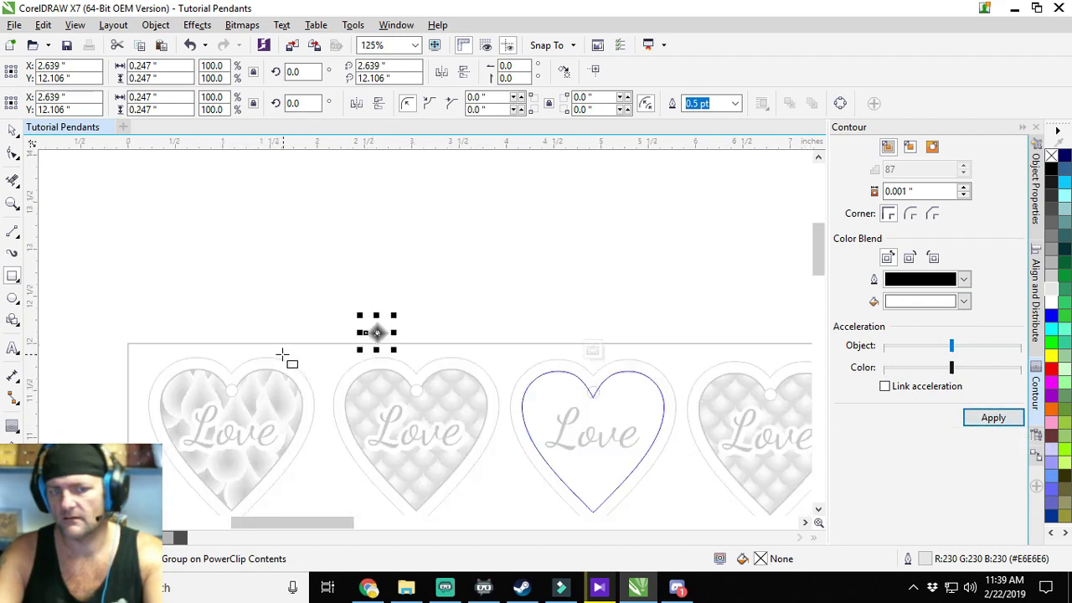
left_click_drag(282, 354, 438, 291)
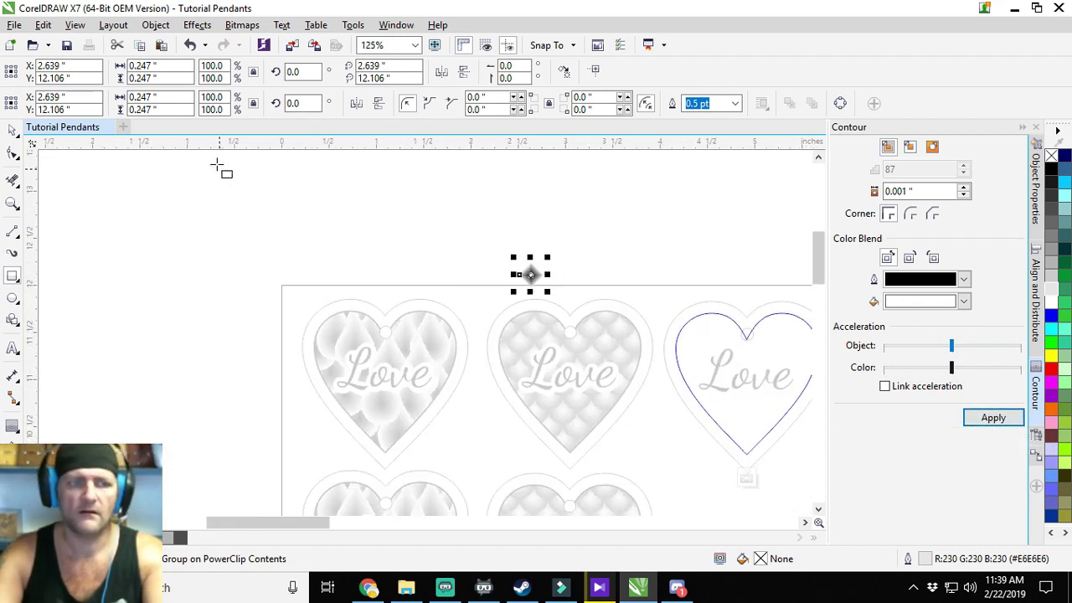
left_click(155, 65)
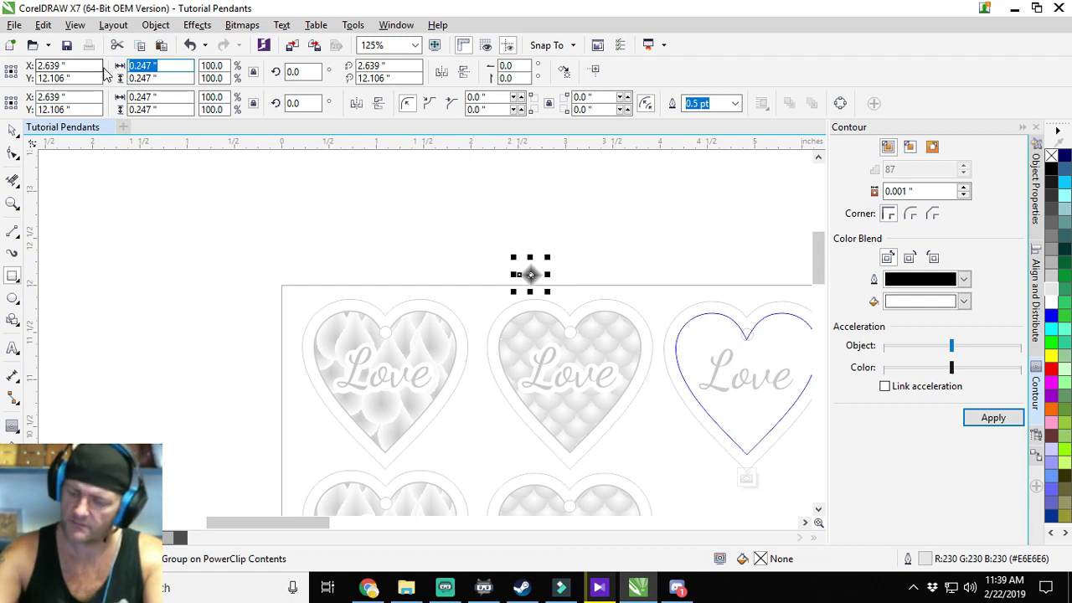
type(".3")
key("Return")
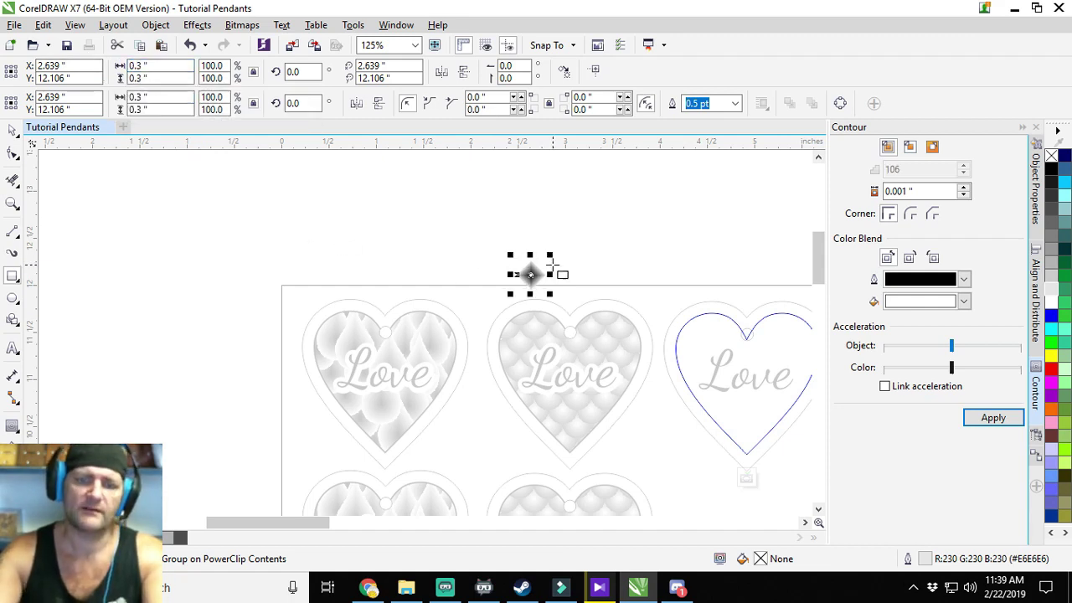
Move the diamond onto the heart's upper-left edge.
left_click(13, 131)
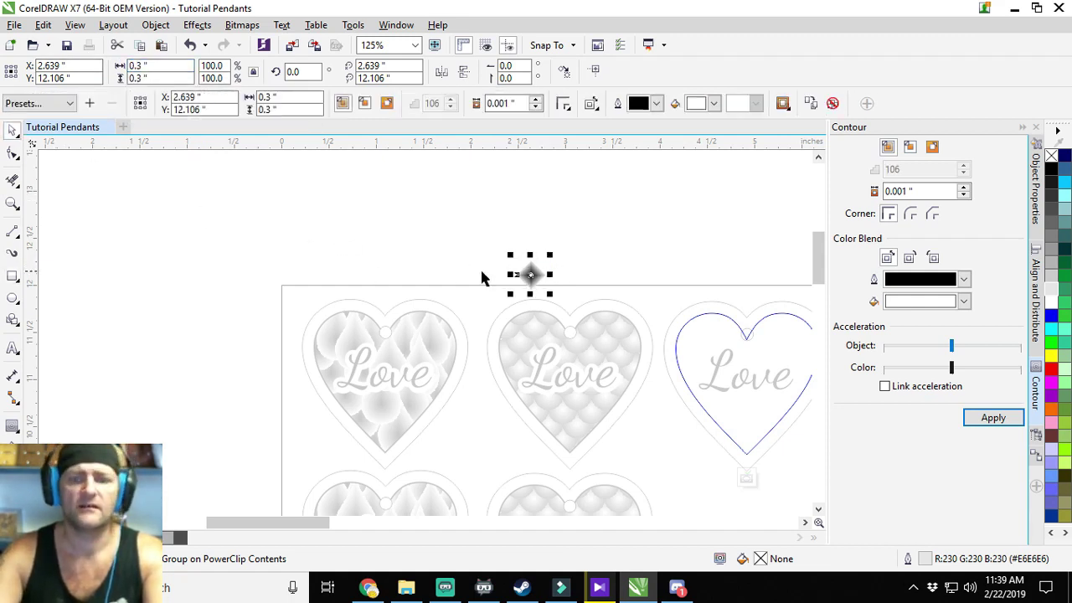
left_click_drag(530, 275, 499, 310)
scroll(500, 310, "up", 3)
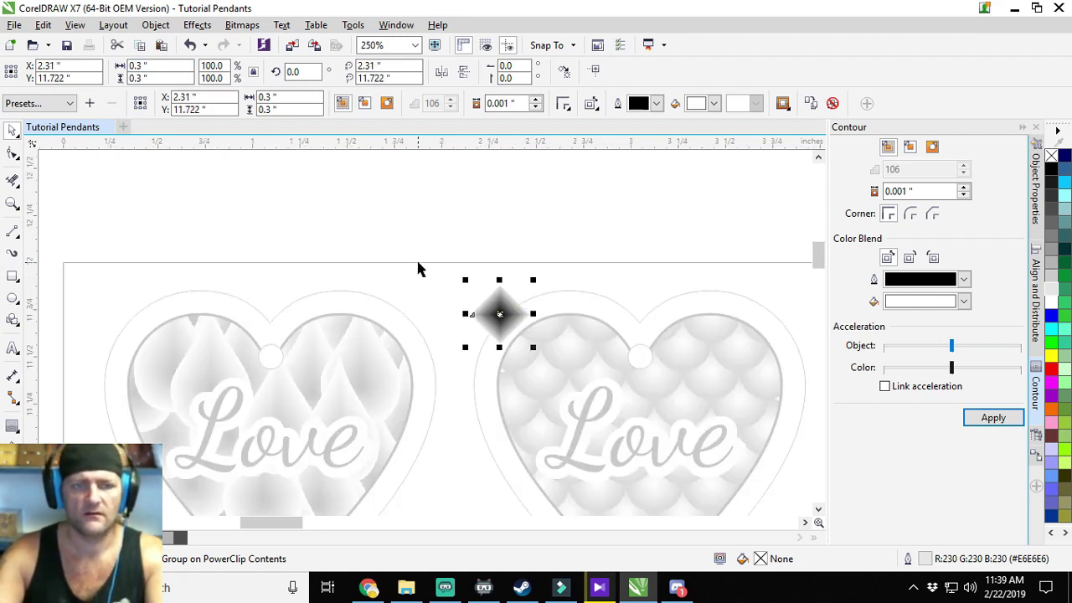
Duplicate the diamond with Ctrl+D into a row of seven diamonds.
left_click(392, 230)
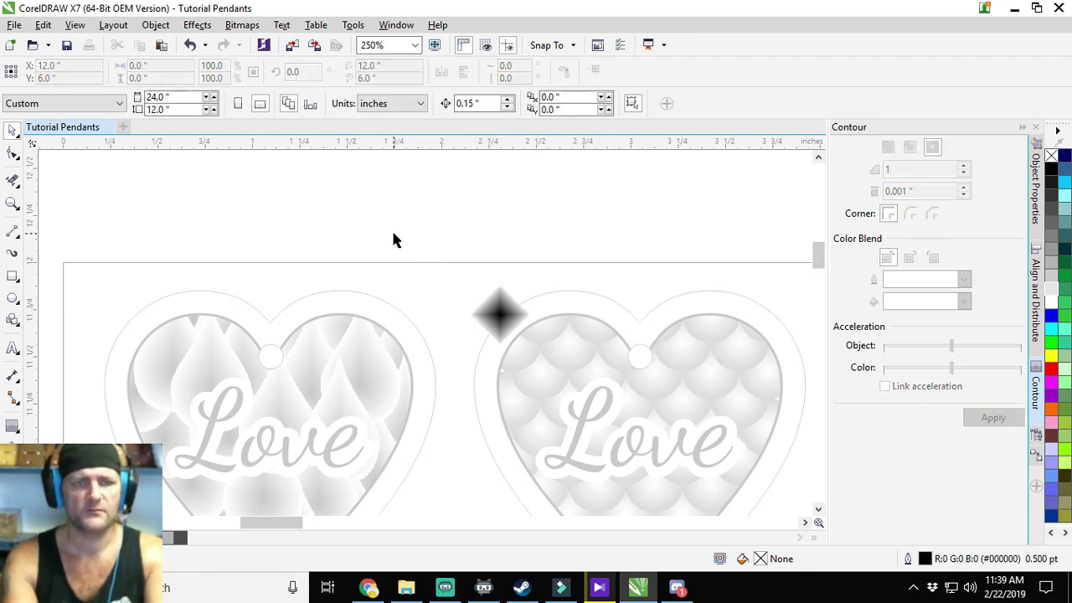
left_click(493, 304)
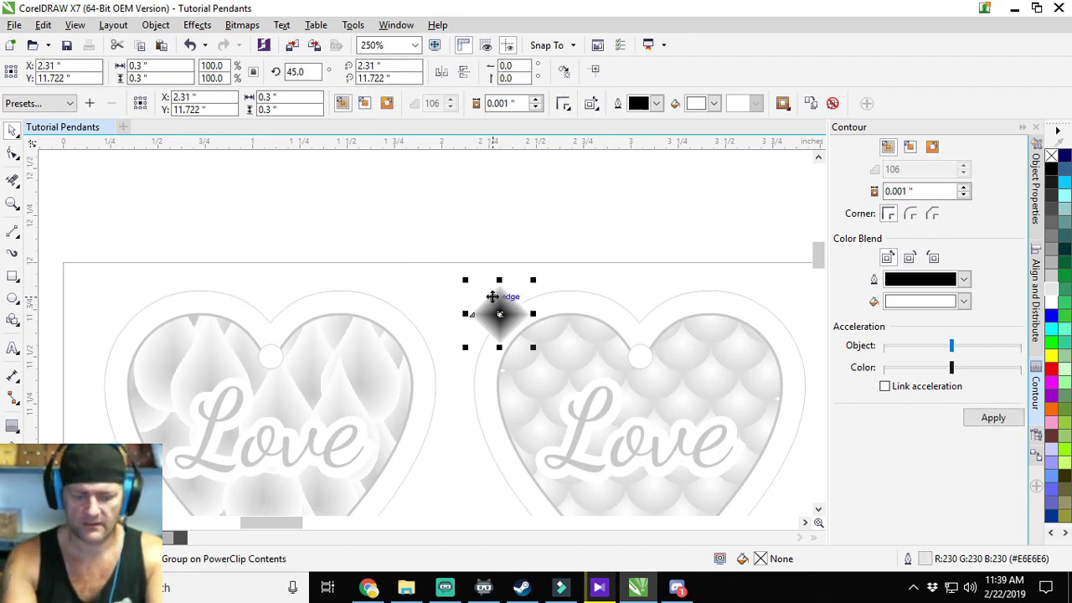
key("ctrl+d")
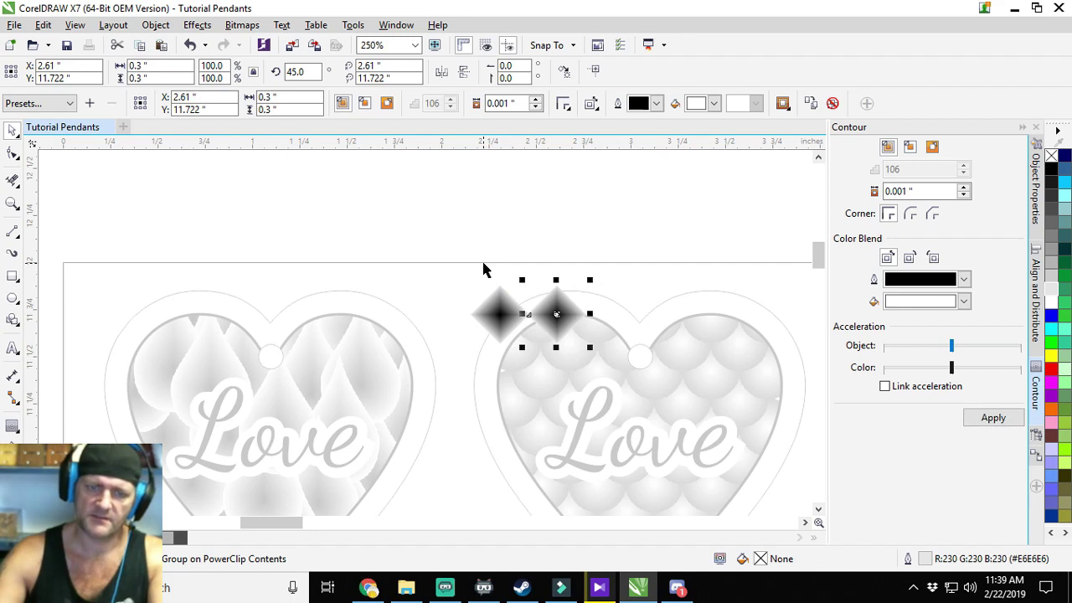
key("Left")
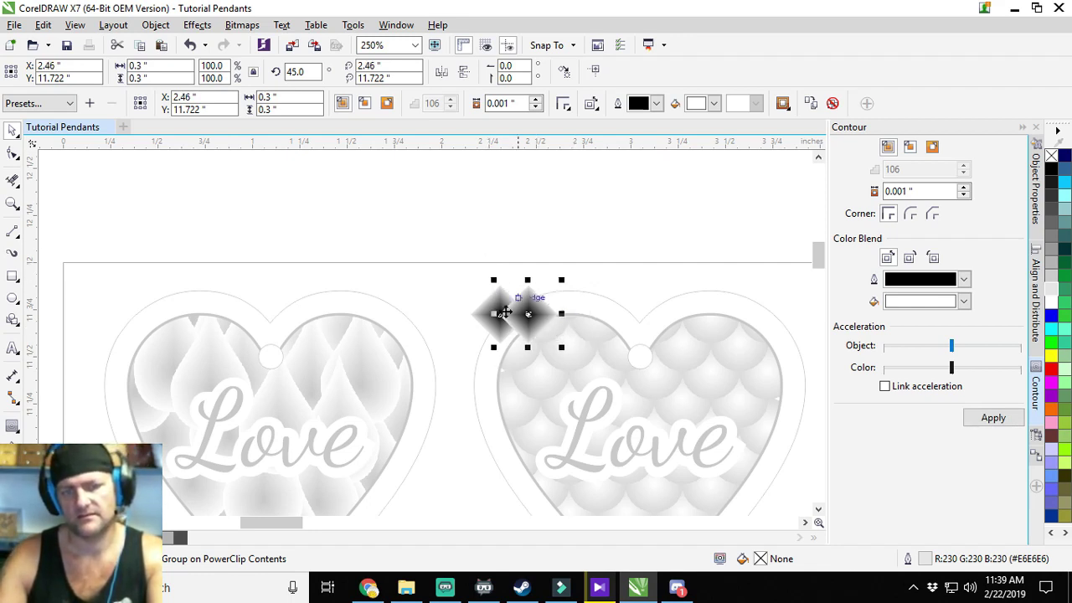
key("Right")
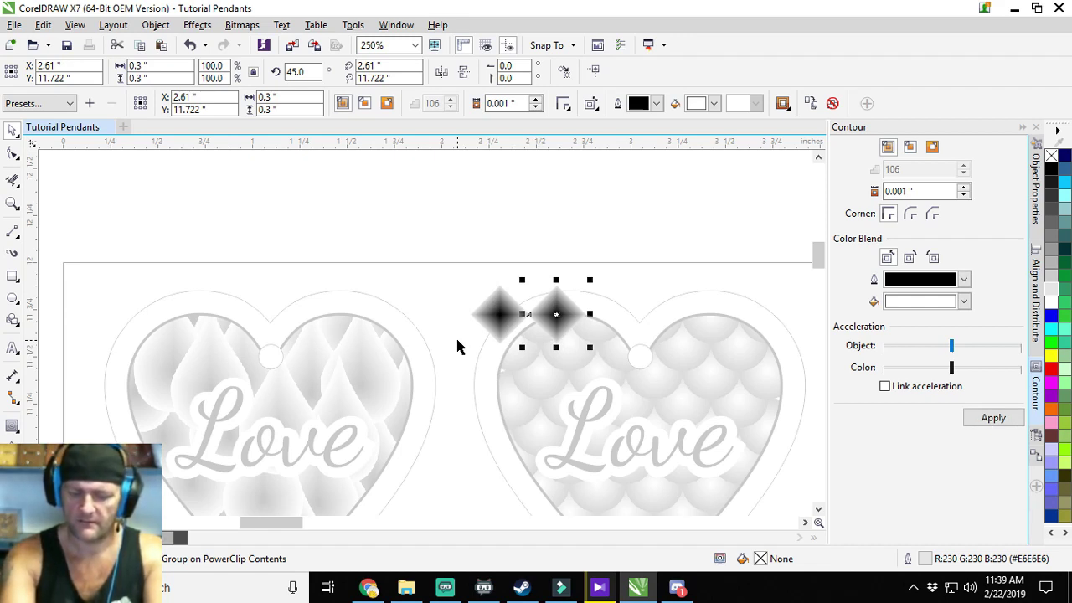
key("ctrl+d")
key("ctrl+d")
key("ctrl+d")
key("ctrl+d")
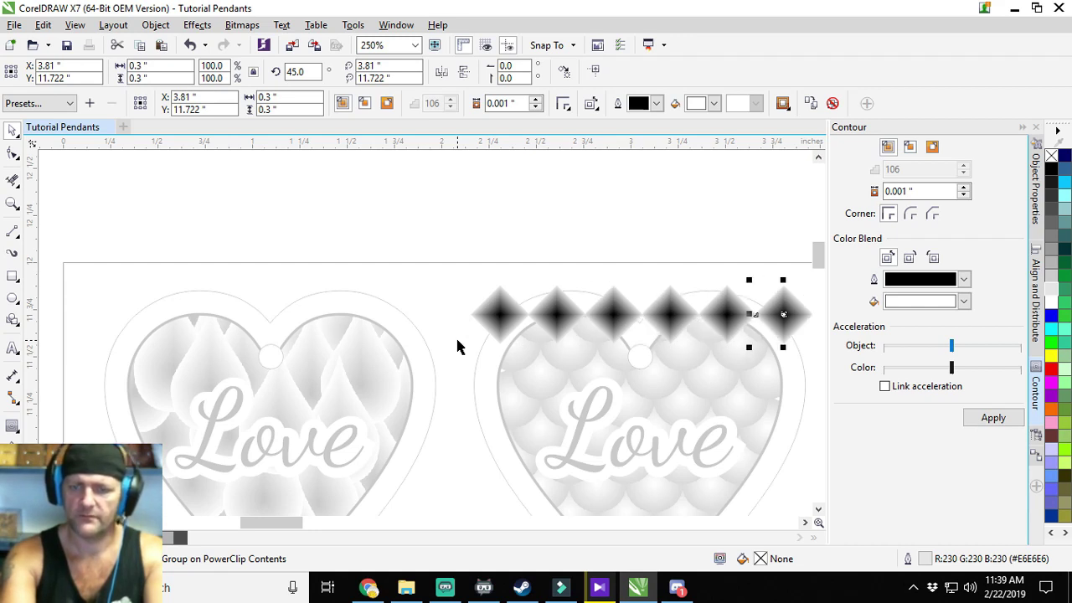
key("ctrl+d")
Copy the row and place it just below, offset left by half a step.
scroll(414, 286, "down", 2)
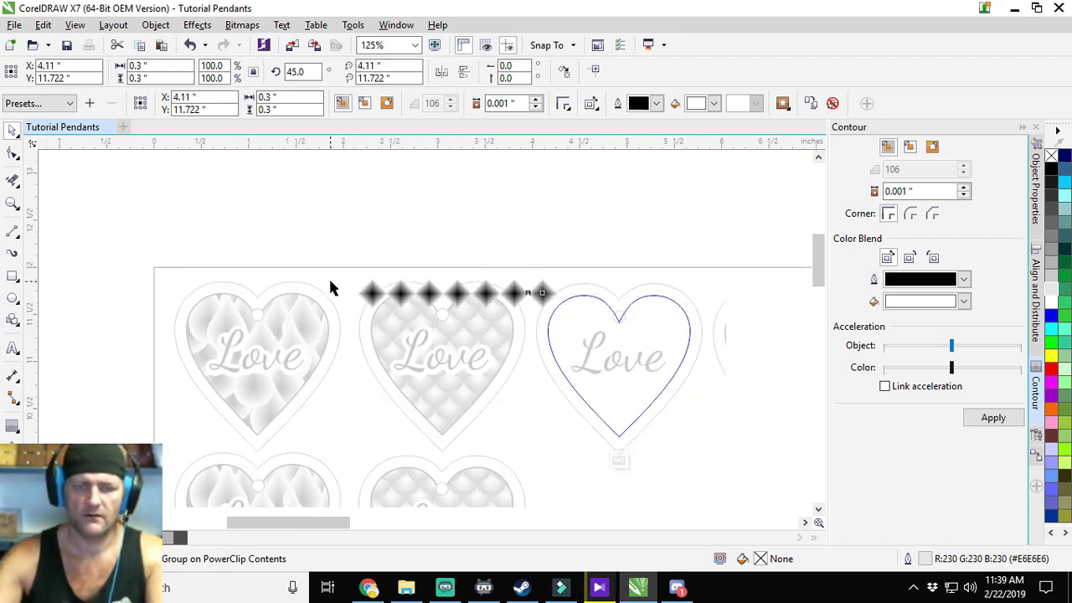
left_click_drag(343, 247, 602, 329)
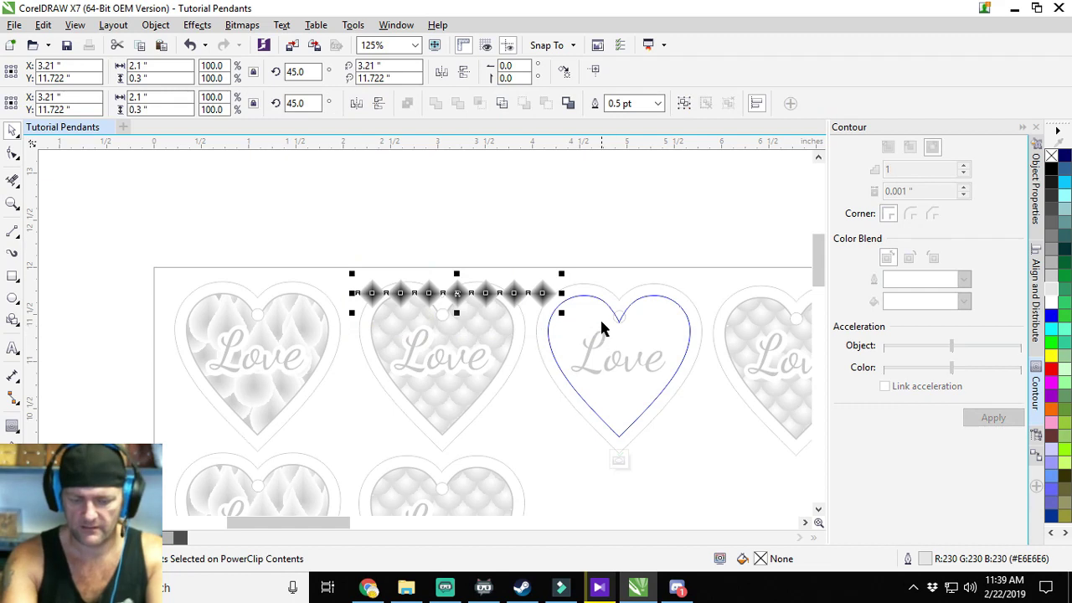
key("KP_Add")
key("Down")
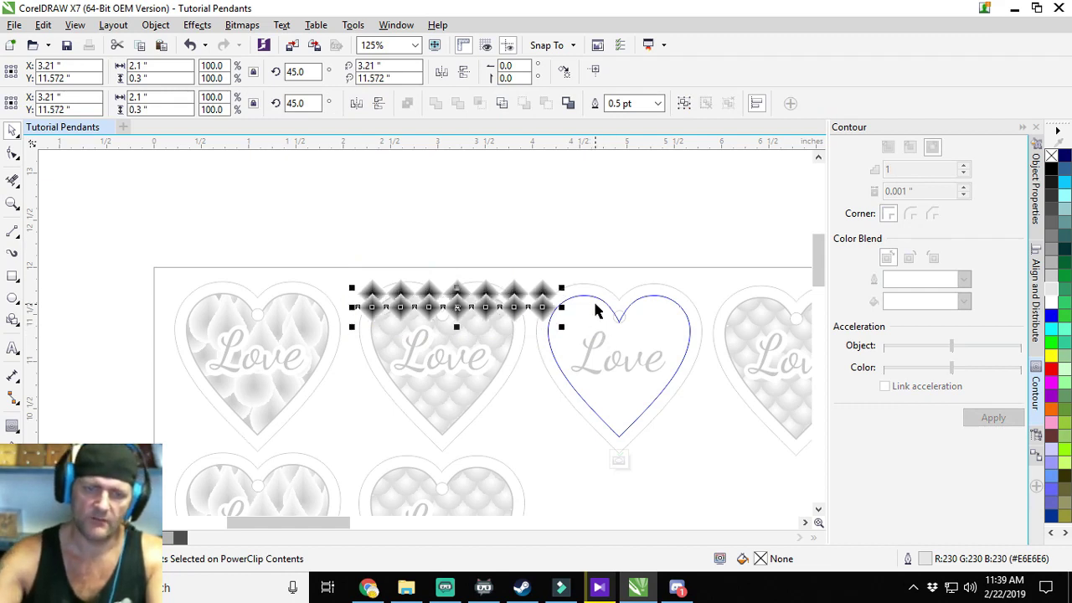
key("Left")
scroll(569, 289, "up", 2)
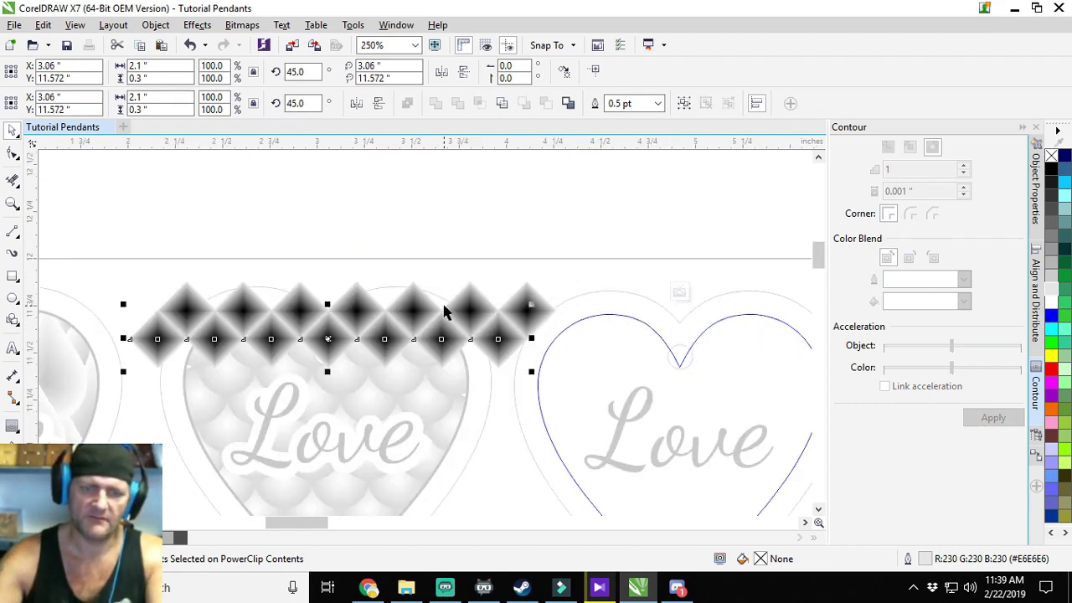
scroll(503, 335, "left", 3)
scroll(560, 362, "down", 1)
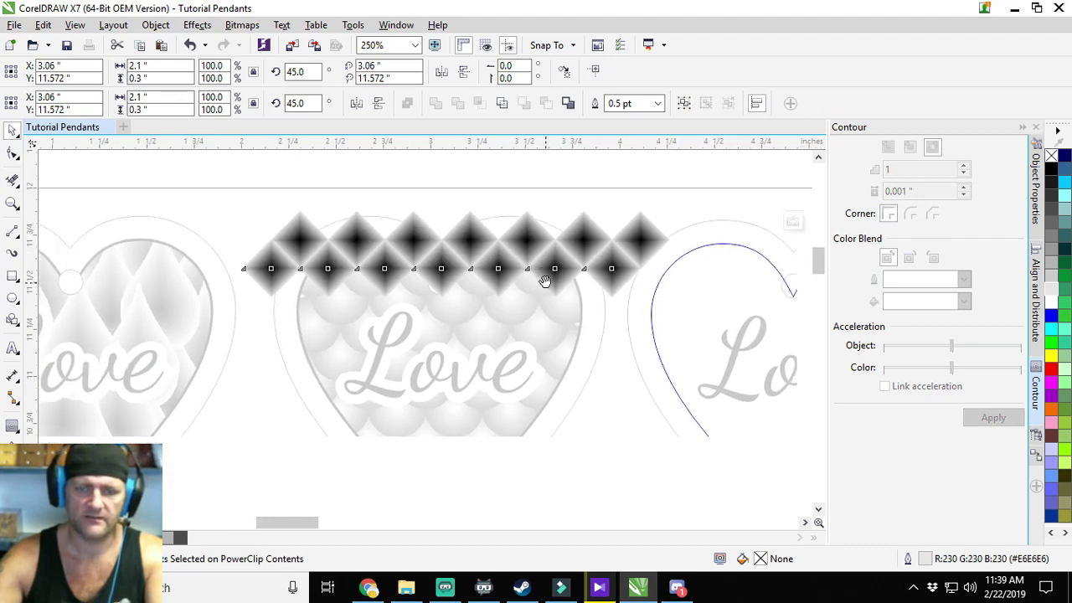
Copy the two interlocking rows and repeat them downward until the heart is covered.
double_click(687, 188)
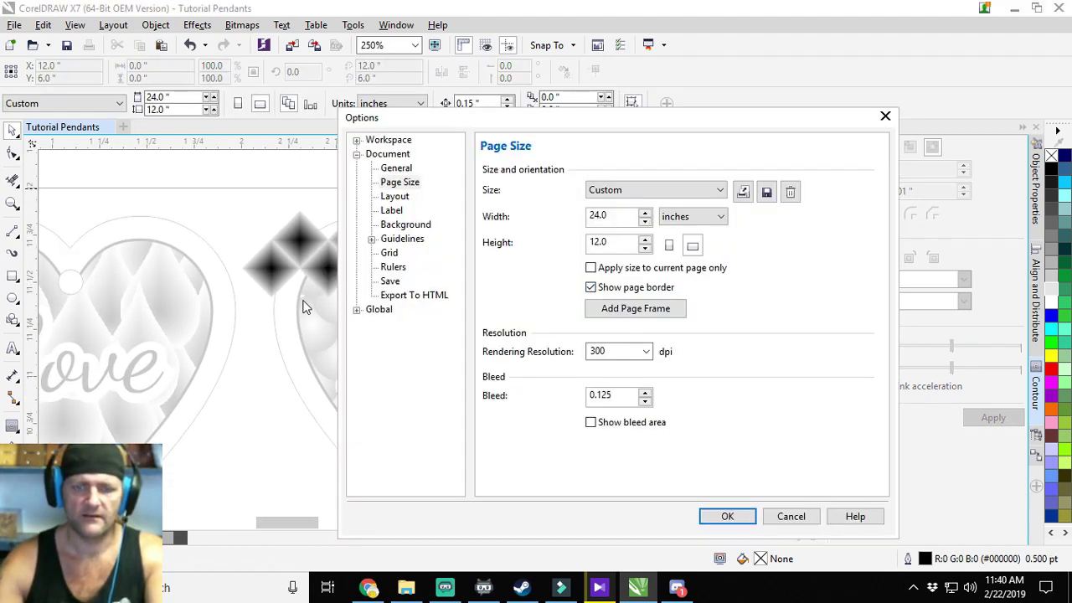
left_click(791, 516)
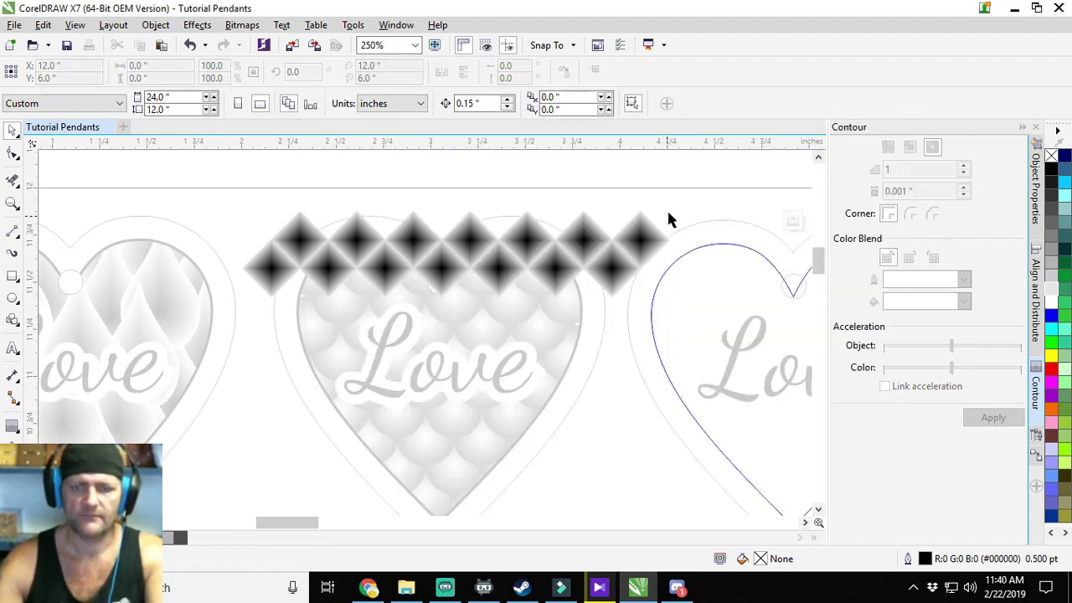
left_click_drag(685, 230, 201, 377)
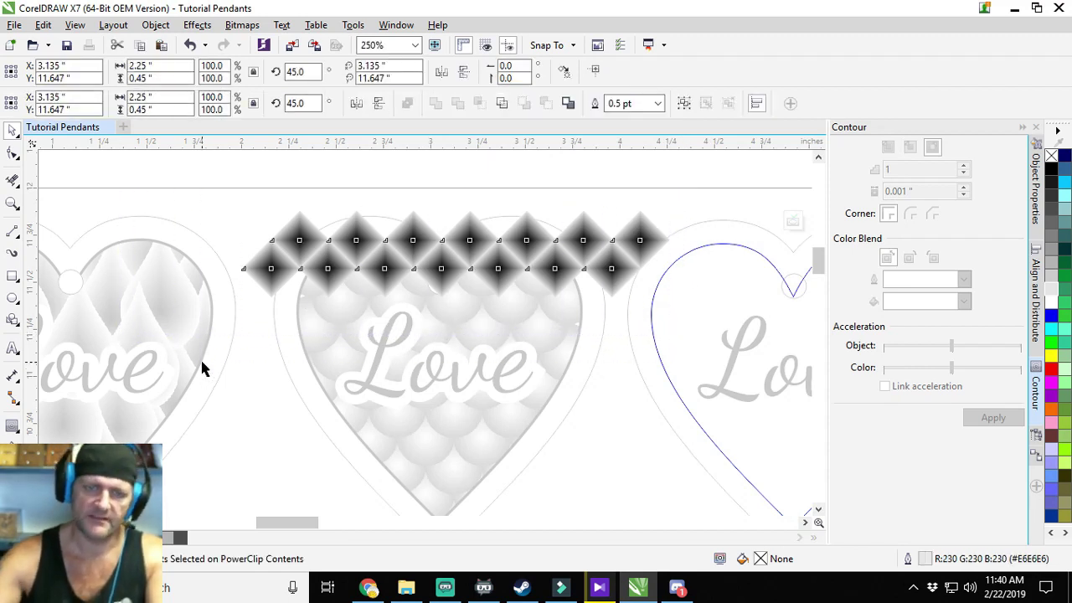
key("ctrl+c")
key("ctrl+v")
key("Down")
key("Down")
key("Down")
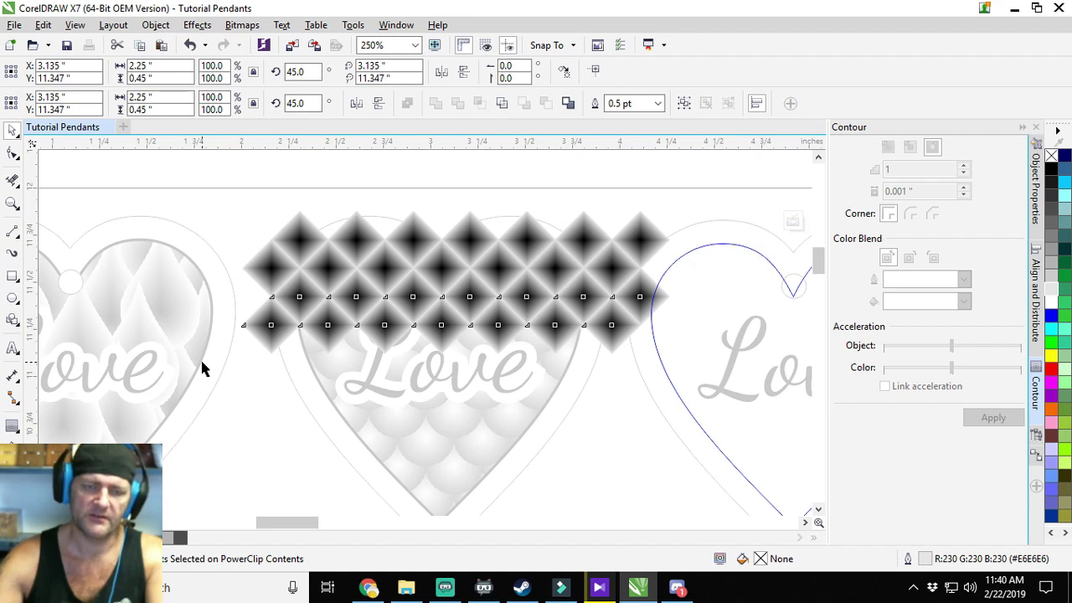
key("Up")
key("Up")
key("Up")
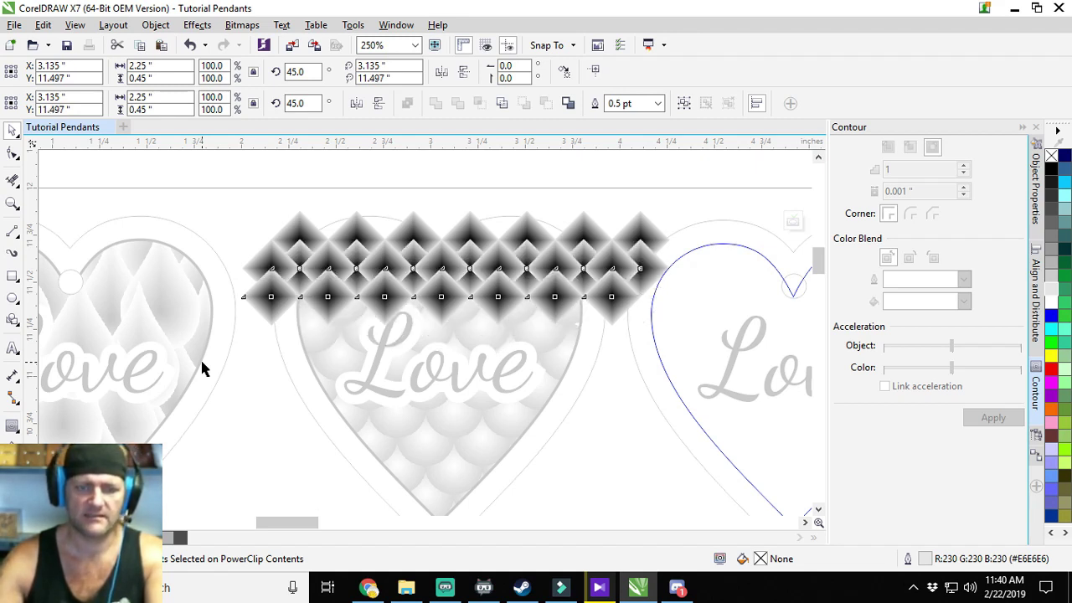
key("ctrl+d")
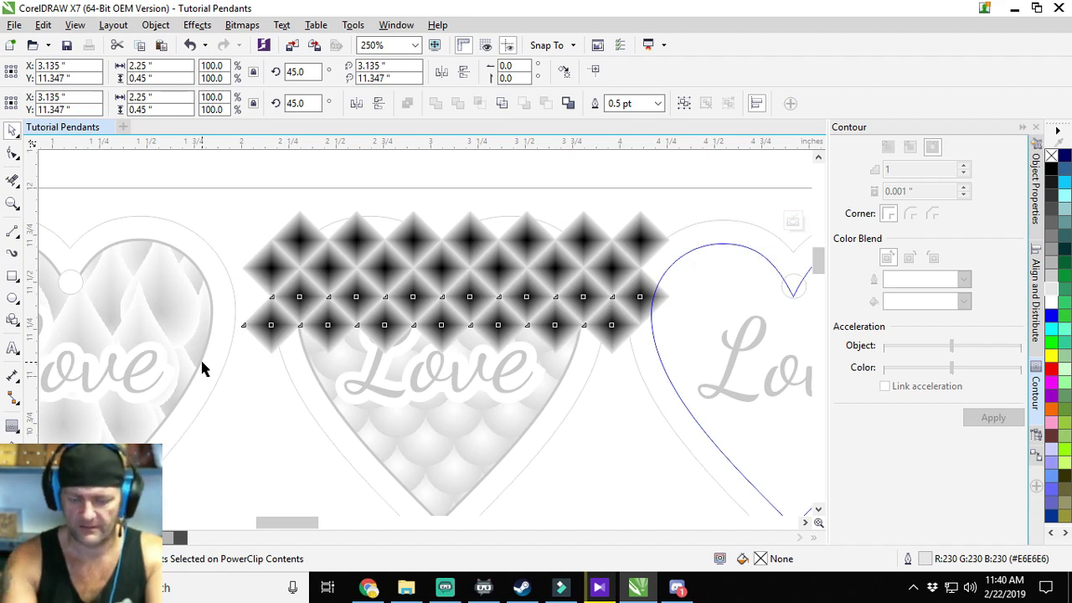
key("ctrl+d")
key("ctrl+d")
key("ctrl+d")
key("ctrl+d")
key("ctrl+d")
key("ctrl+d")
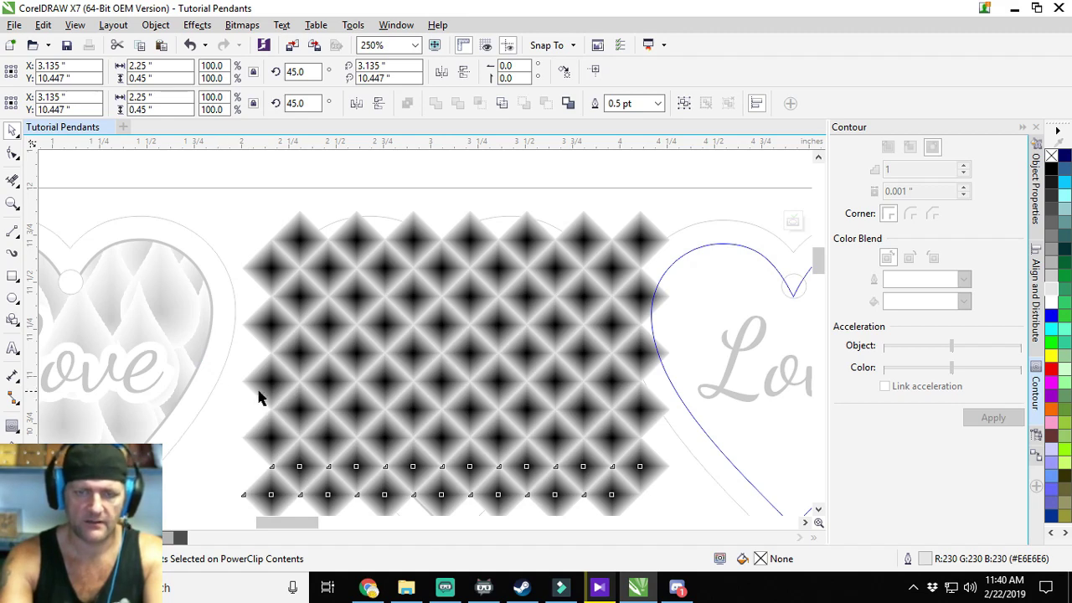
Select the whole diamond pattern and finish editing so it is clipped in the heart.
scroll(601, 364, "down", 3)
left_click(527, 351)
key("ctrl+a")
scroll(449, 260, "up", 3)
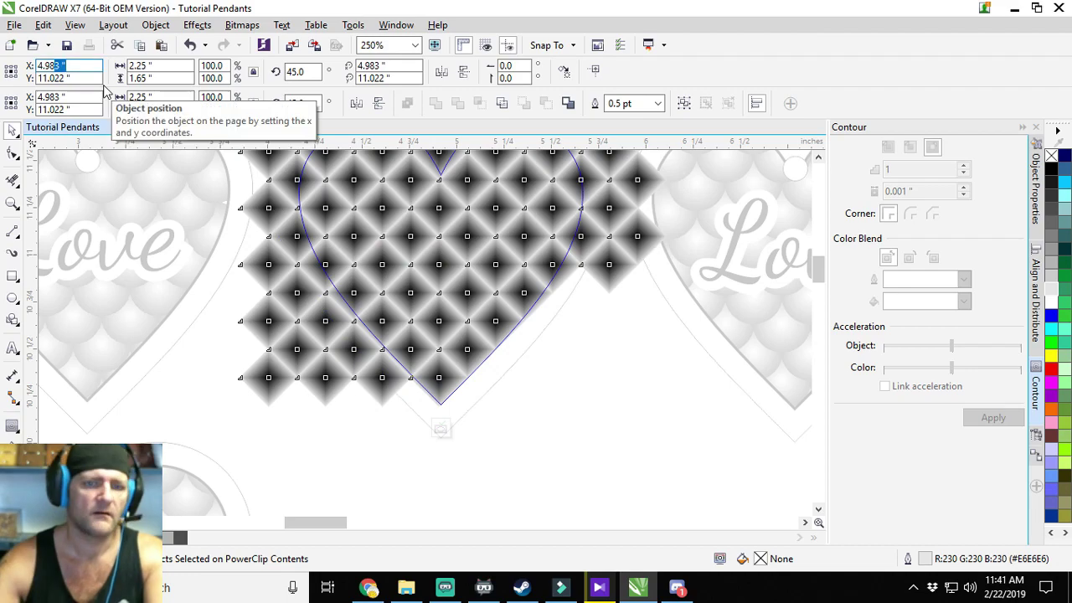
scroll(452, 335, "down", 3)
left_click(464, 461)
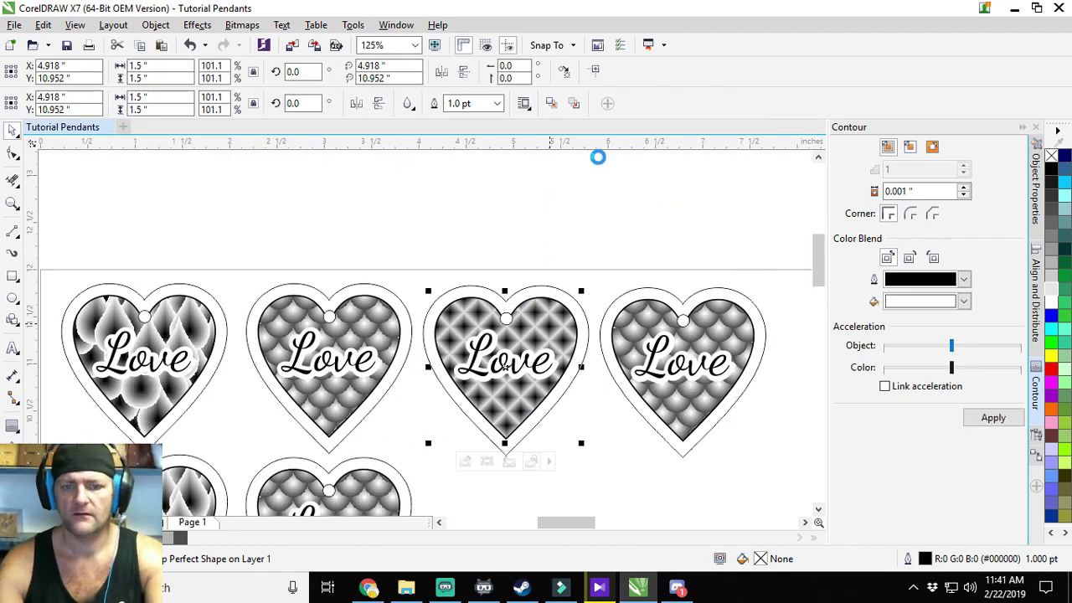
Select the next heart pendant and open its PowerClip contents for editing.
key("ctrl+z")
key("ctrl+shift+z")
scroll(396, 348, "down", 3)
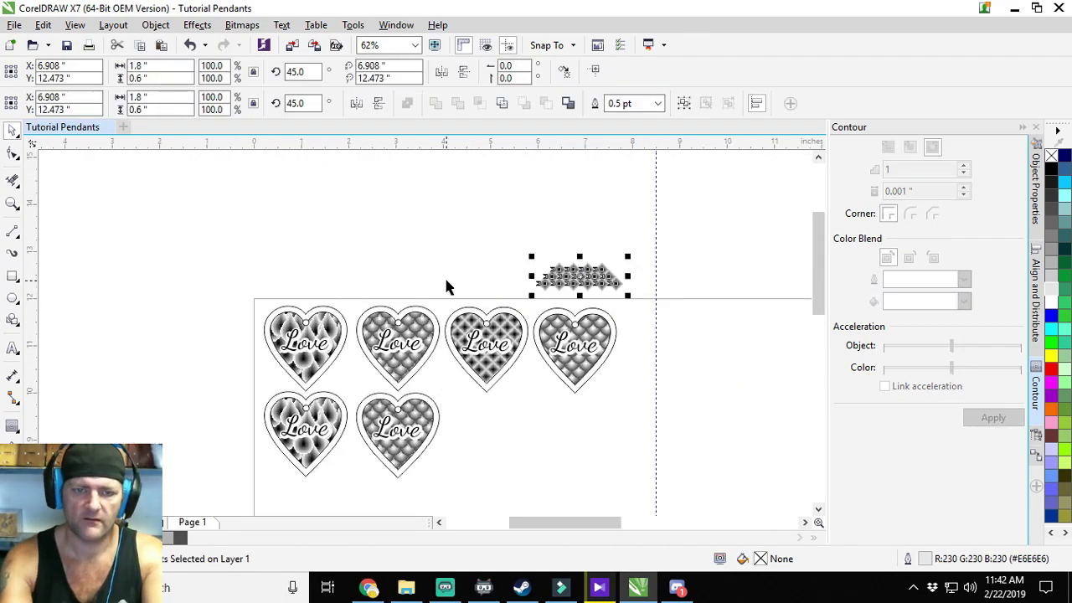
left_click(593, 407)
left_click(521, 421)
scroll(449, 330, "up", 3)
Turn the diamond row into a vertical column and duplicate it rightward with Ctrl+D.
key("ctrl+z")
key("ctrl+z")
key("ctrl+z")
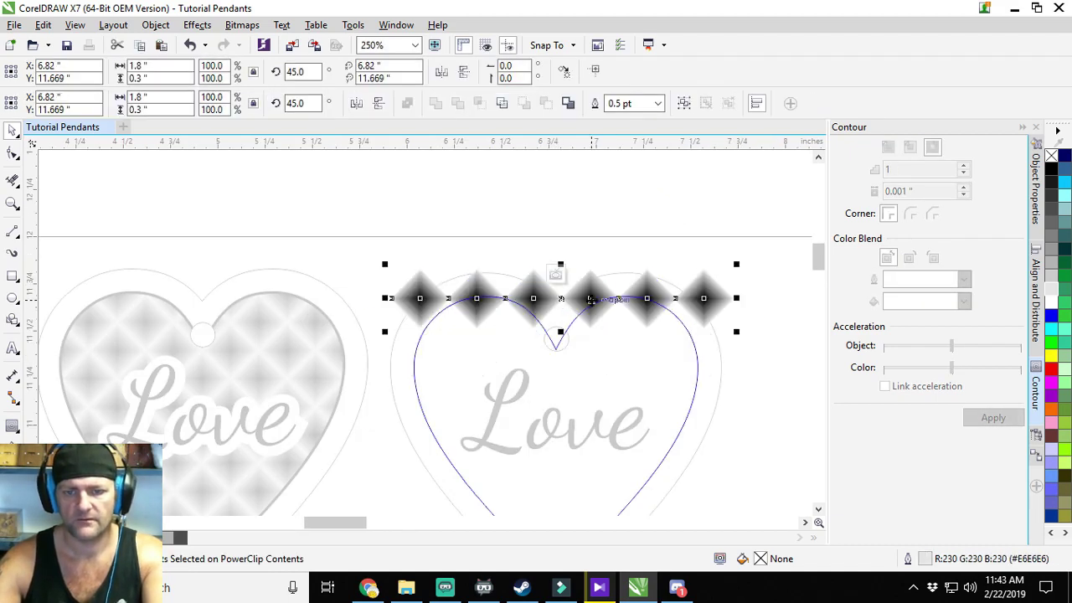
key("ctrl+z")
key("ctrl+z")
key("ctrl+z")
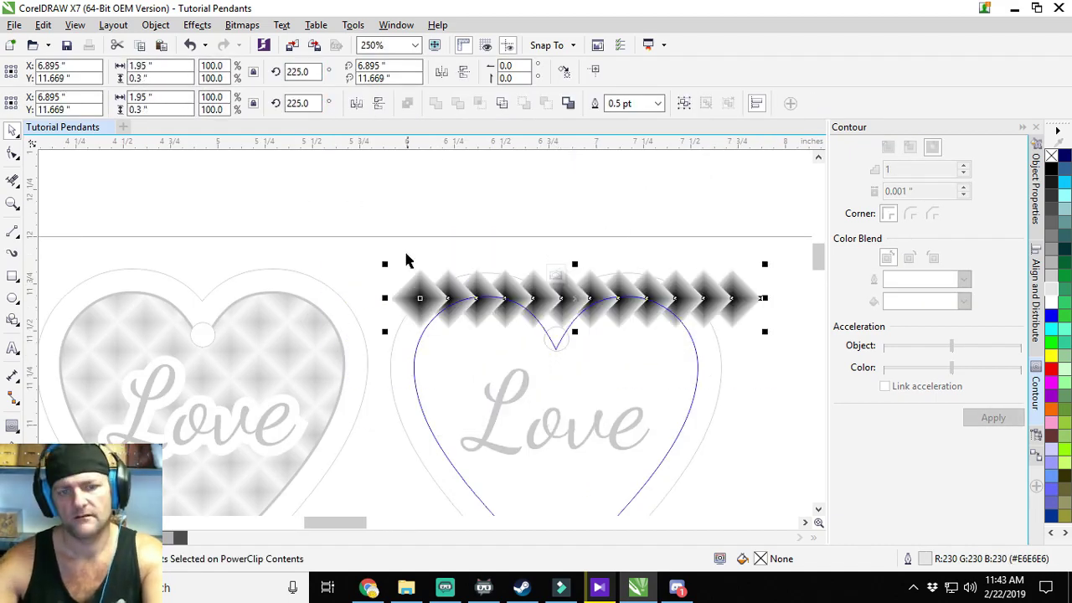
scroll(549, 232, "down", 2)
scroll(454, 271, "up", 2)
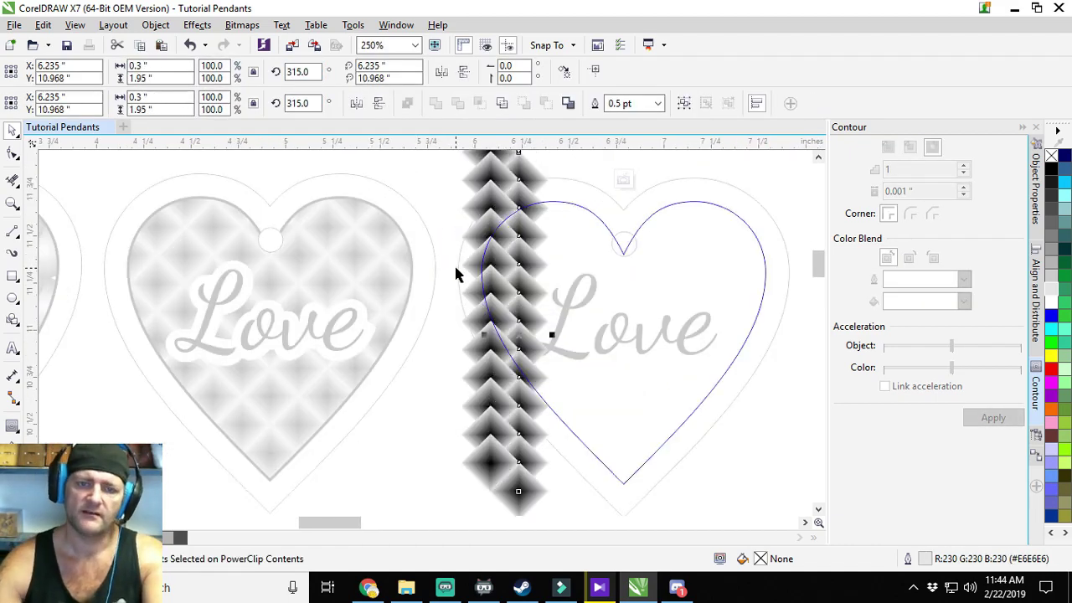
key("ctrl+d")
key("ctrl+d")
key("ctrl+d")
key("ctrl+d")
key("ctrl+d")
key("ctrl+d")
key("ctrl+d")
key("ctrl+d")
scroll(454, 270, "down", 2)
Select the new diamond pattern and finish editing so it clips inside the heart.
left_click_drag(675, 478, 440, 175)
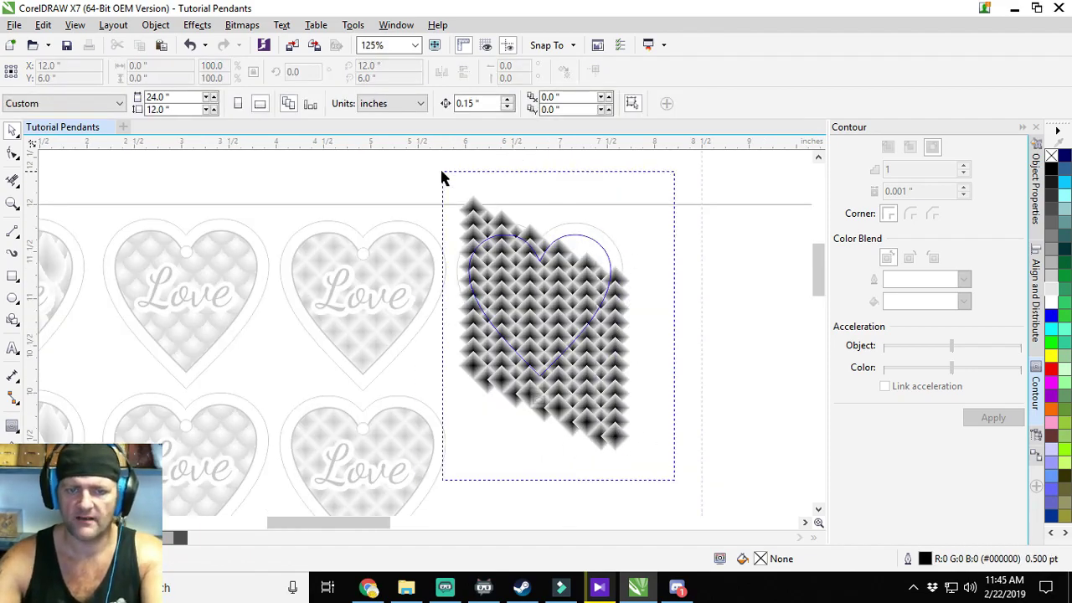
left_click_drag(694, 443, 388, 376)
scroll(543, 468, "up", 2)
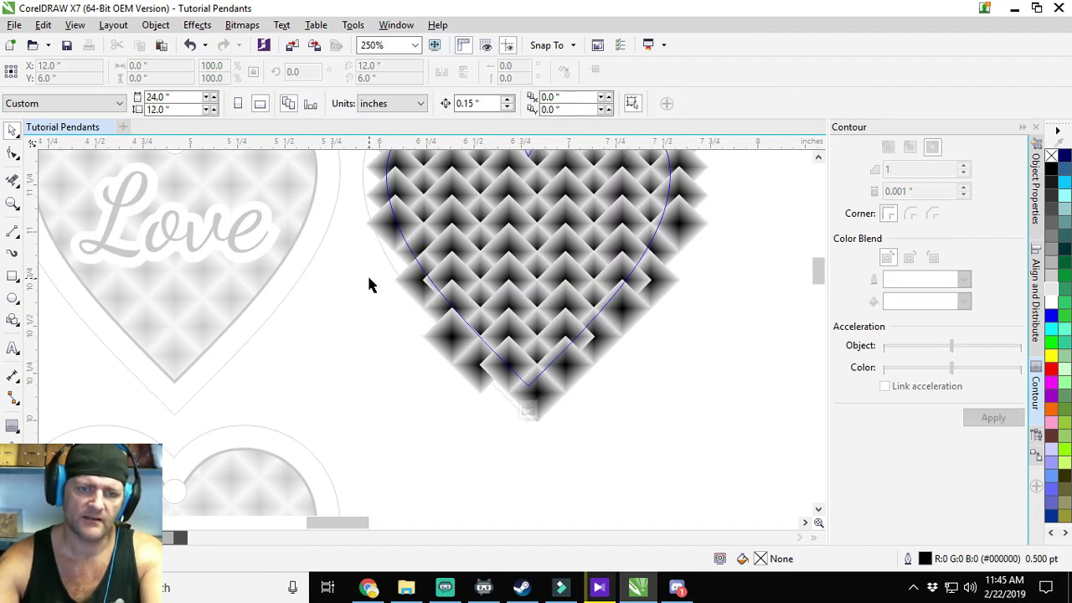
scroll(368, 282, "up", 3)
left_click(318, 349)
scroll(318, 348, "down", 2)
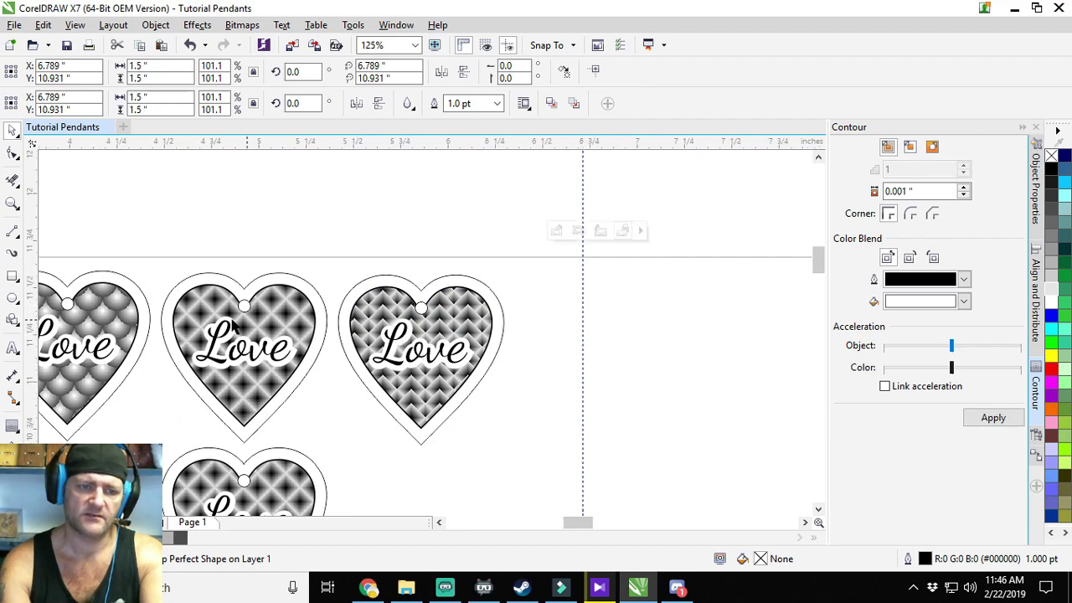
Open the heart's PowerClip contents and convert them to a 300 dpi Grayscale bitmap, dithering off.
scroll(304, 333, "up", 4)
scroll(409, 343, "down", 4)
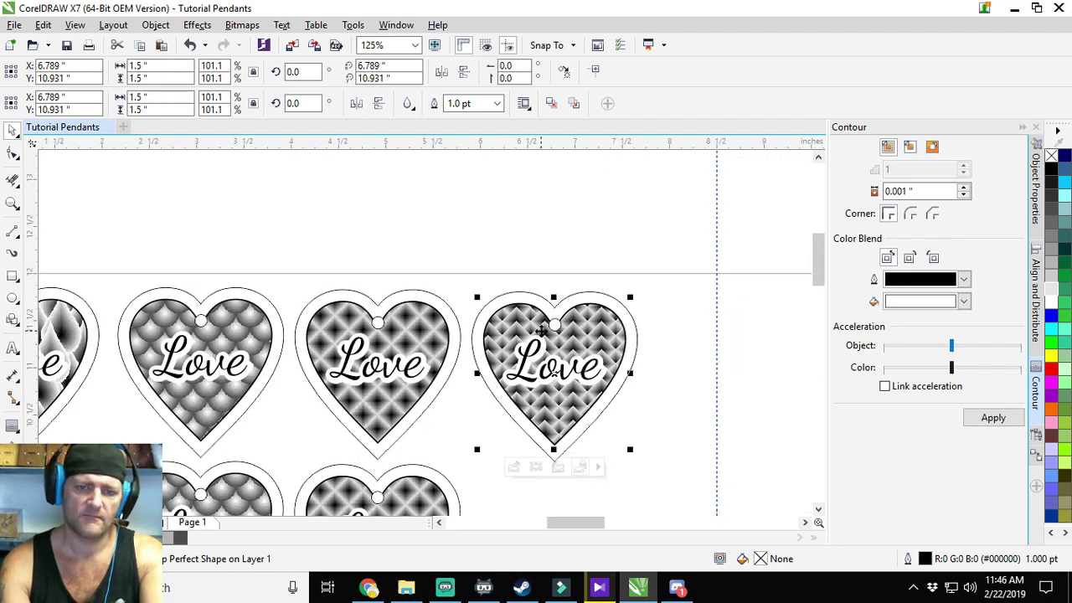
right_click(537, 331)
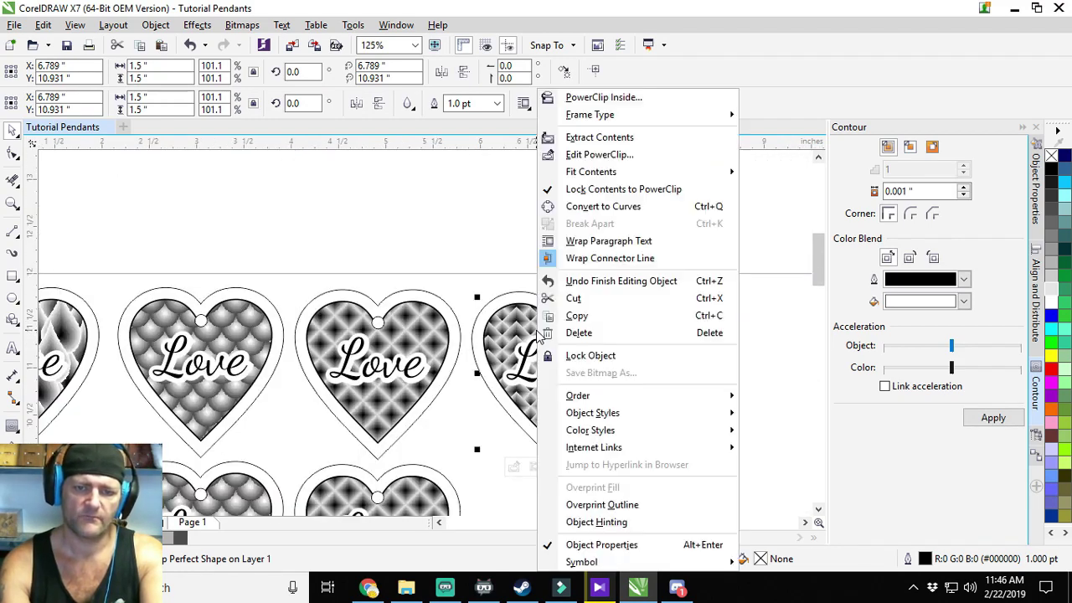
left_click(599, 155)
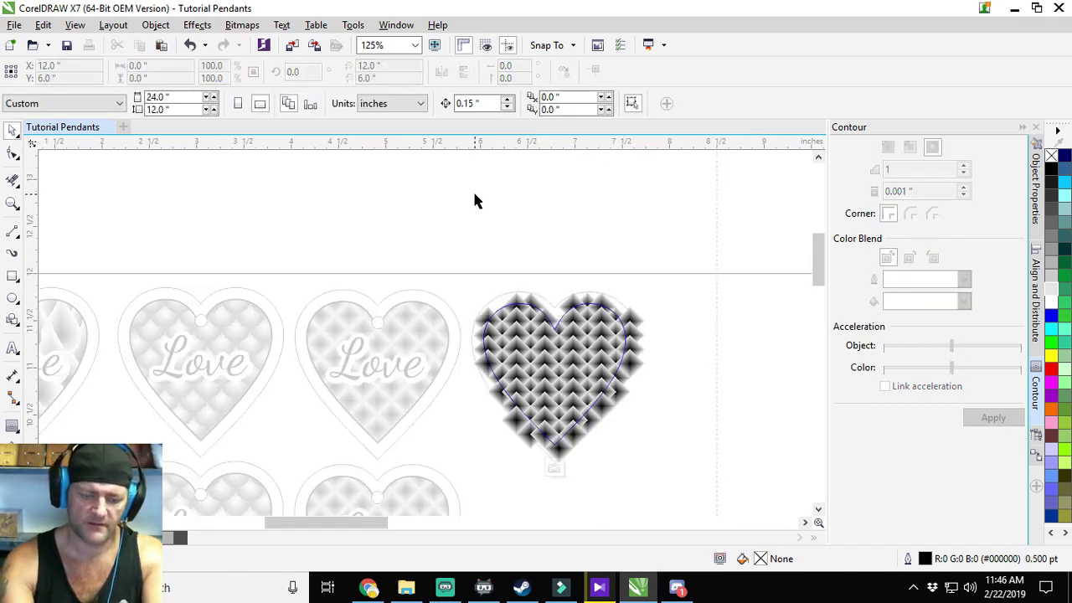
left_click(242, 24)
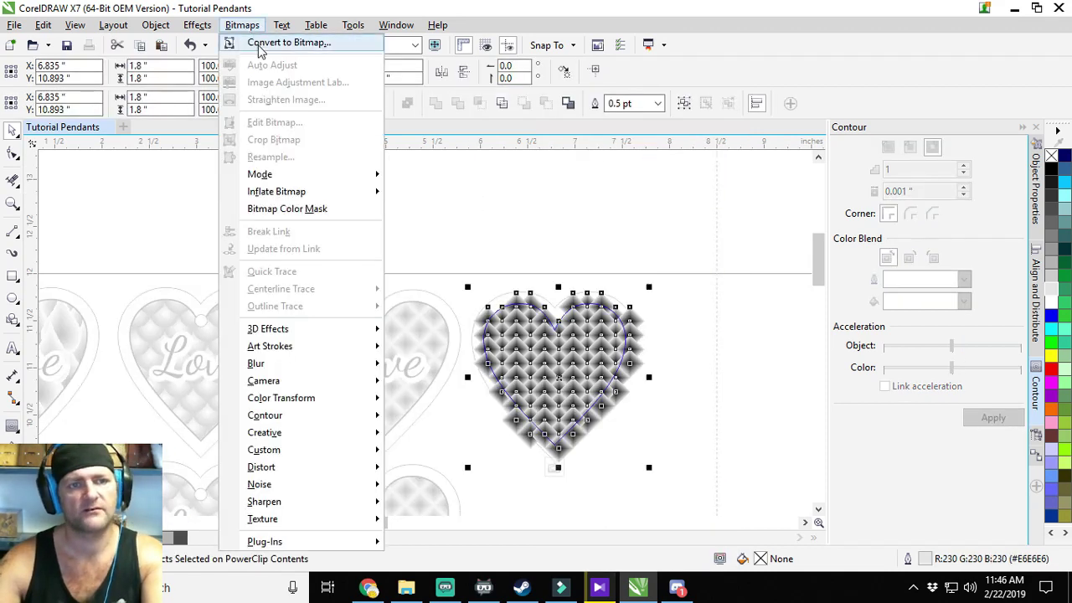
left_click(267, 41)
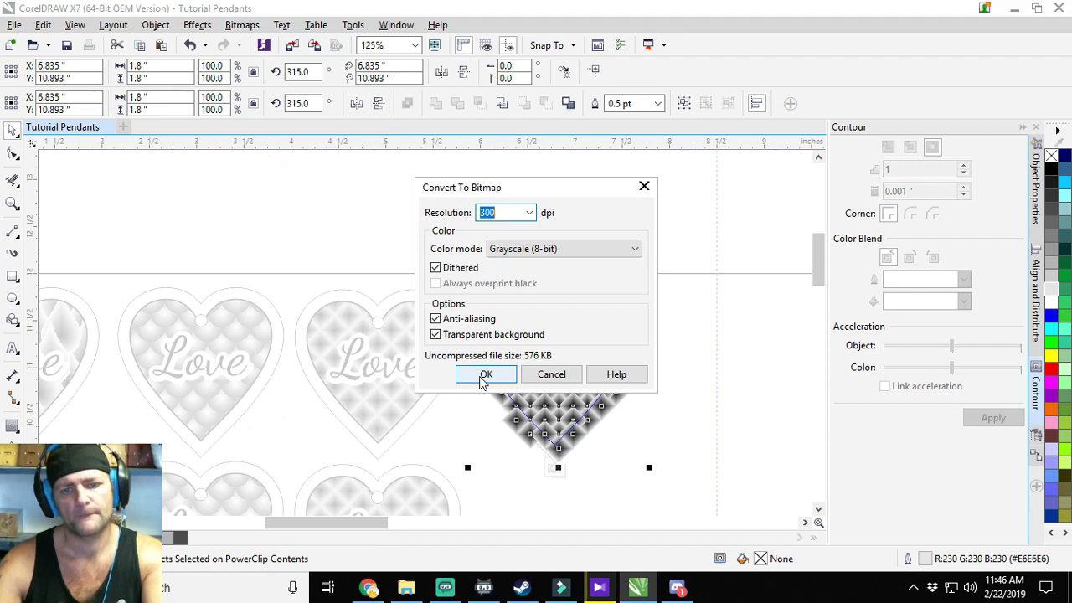
left_click(435, 268)
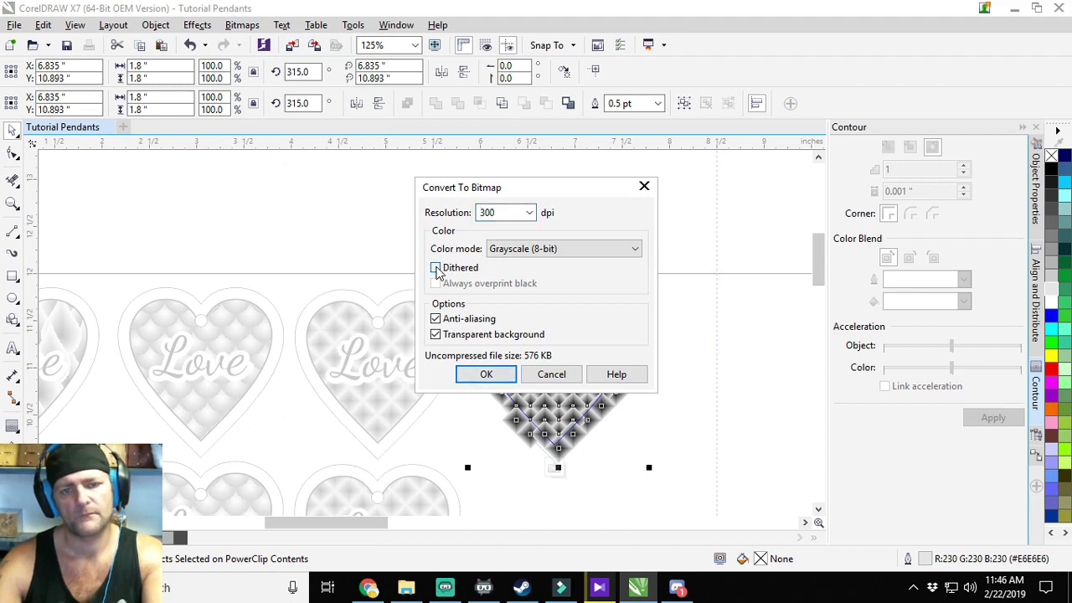
left_click(486, 373)
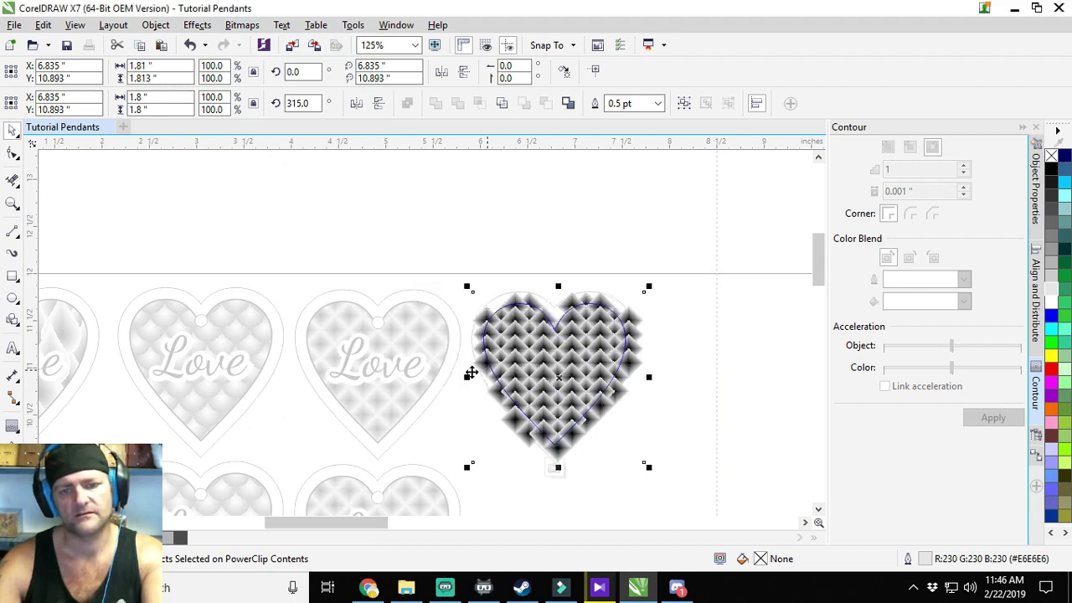
Finish editing the heart's contents and group all parts of the right heart.
left_click(556, 467)
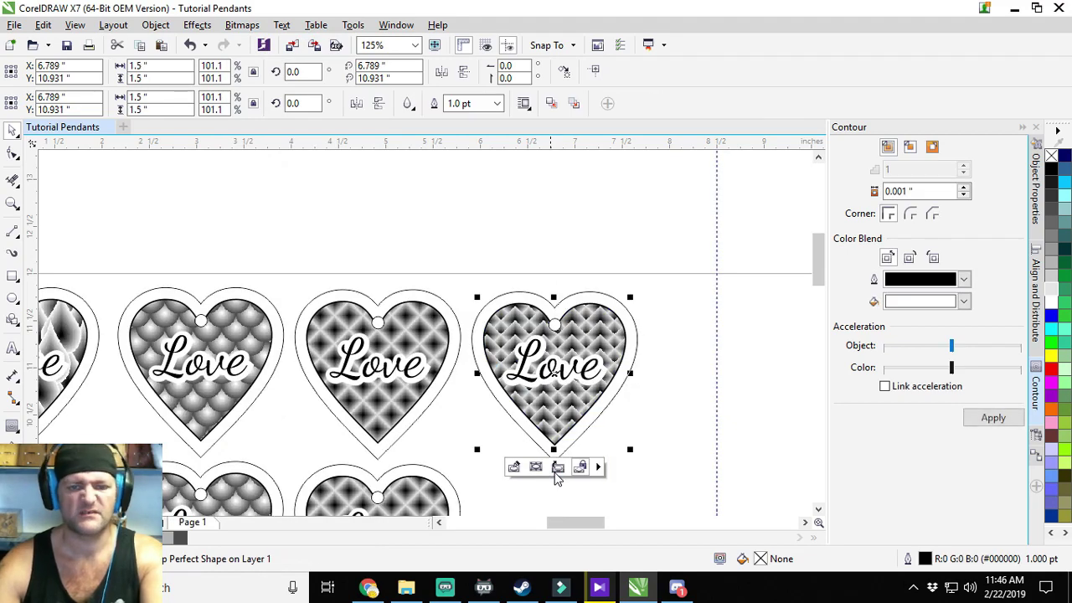
left_click_drag(461, 250, 670, 471)
scroll(670, 471, "down", 2)
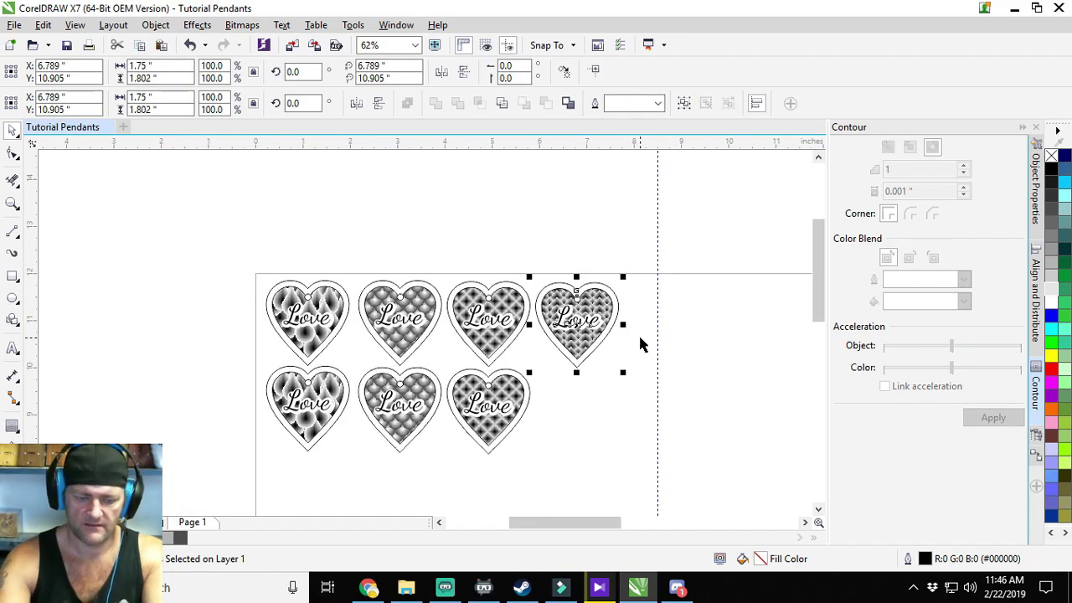
key("ctrl+g")
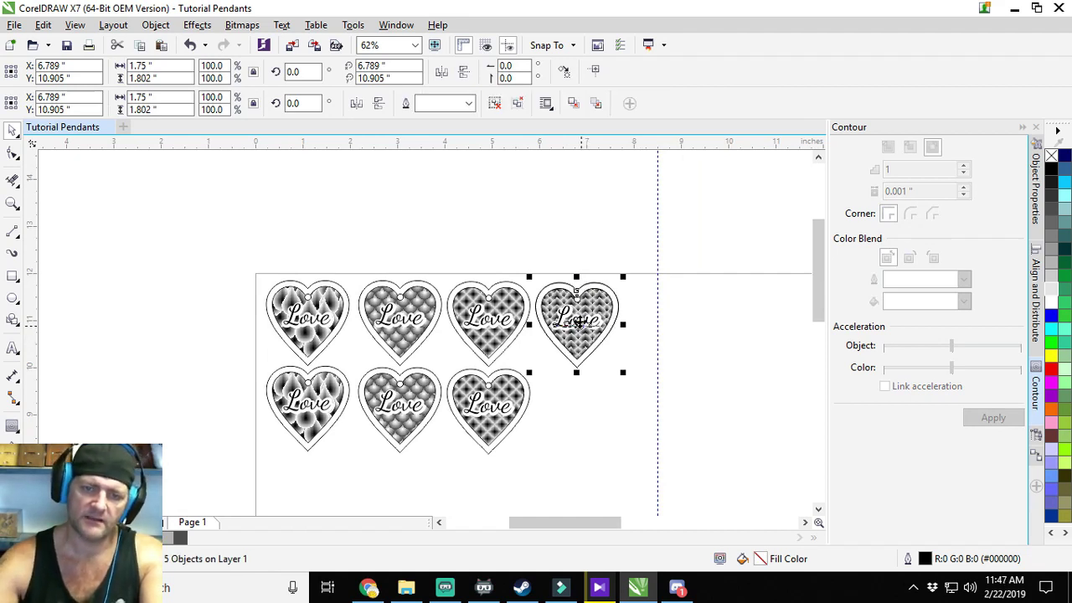
Drop a copy of the grouped heart into the empty bottom-right slot.
left_click_drag(576, 322, 580, 406)
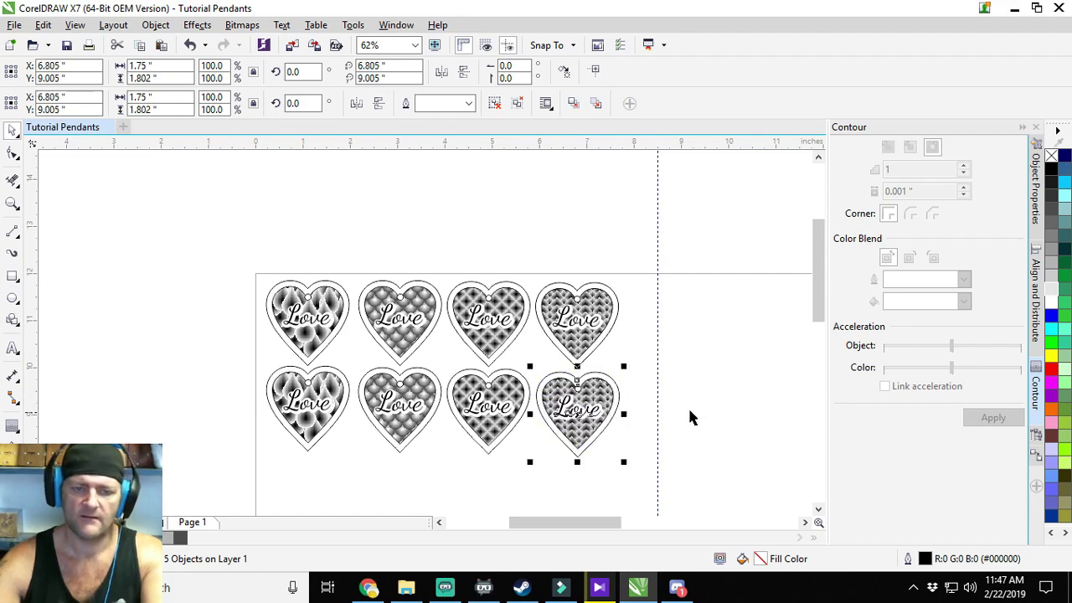
left_click_drag(704, 390, 643, 363)
left_click(658, 356)
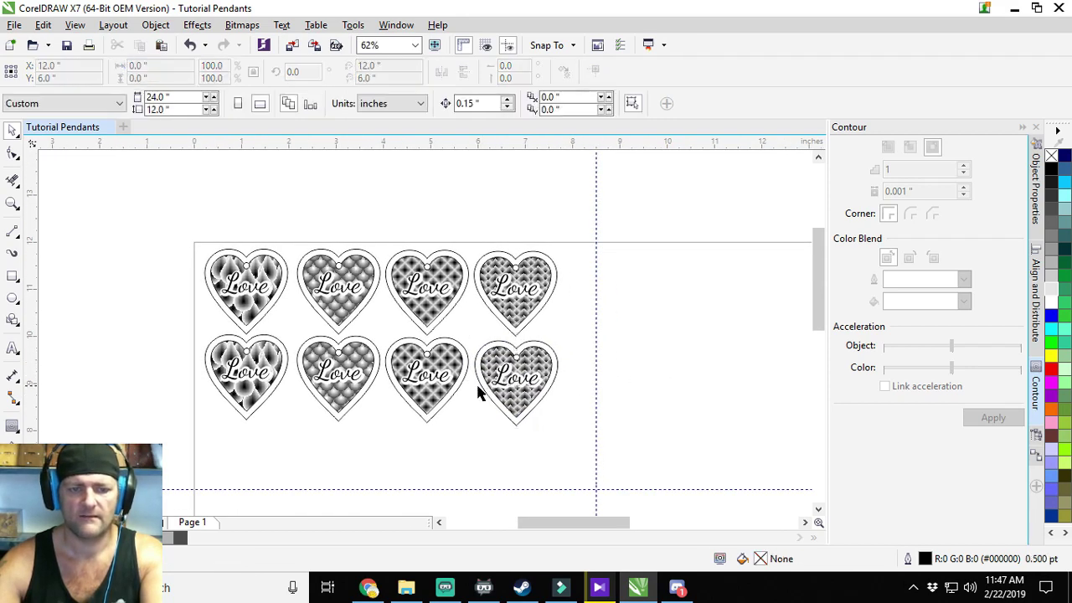
scroll(384, 390, "up", 2)
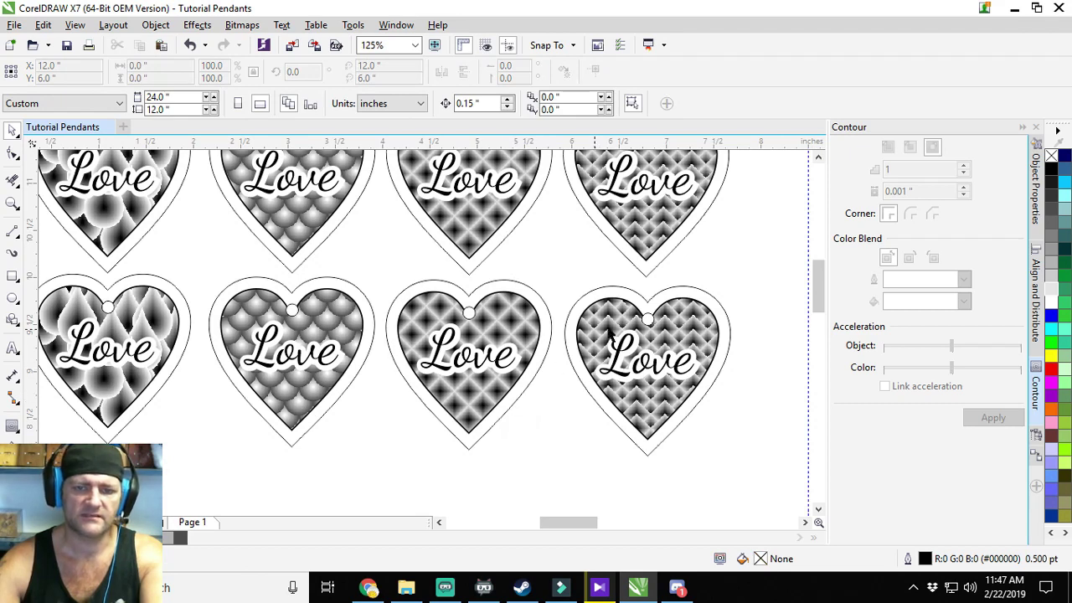
scroll(618, 305, "down", 2)
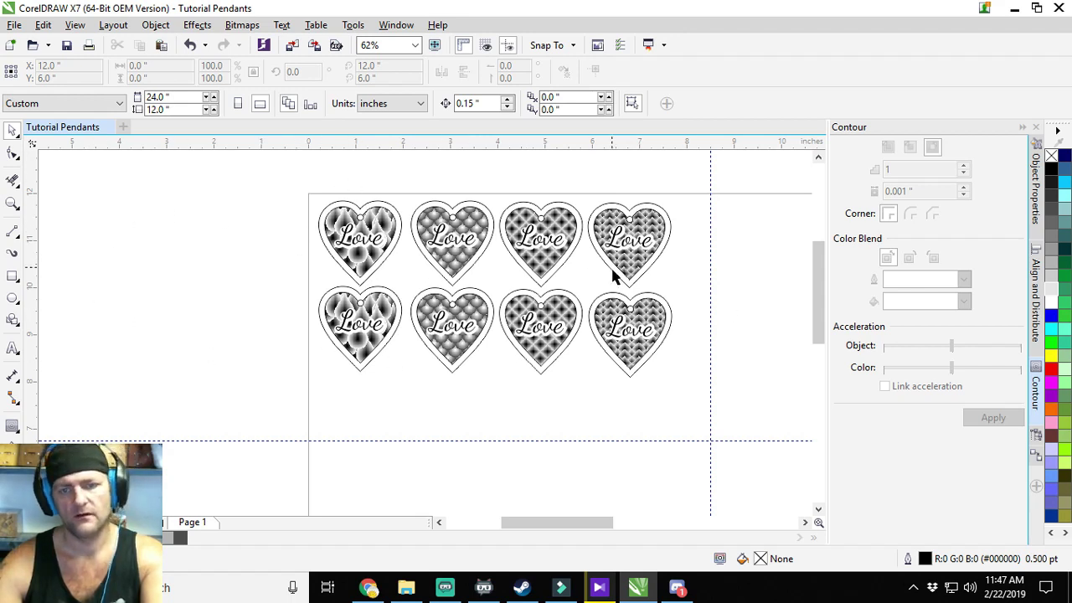
Choose the Epilog Mini laser as the printer in the print settings.
left_click(89, 48)
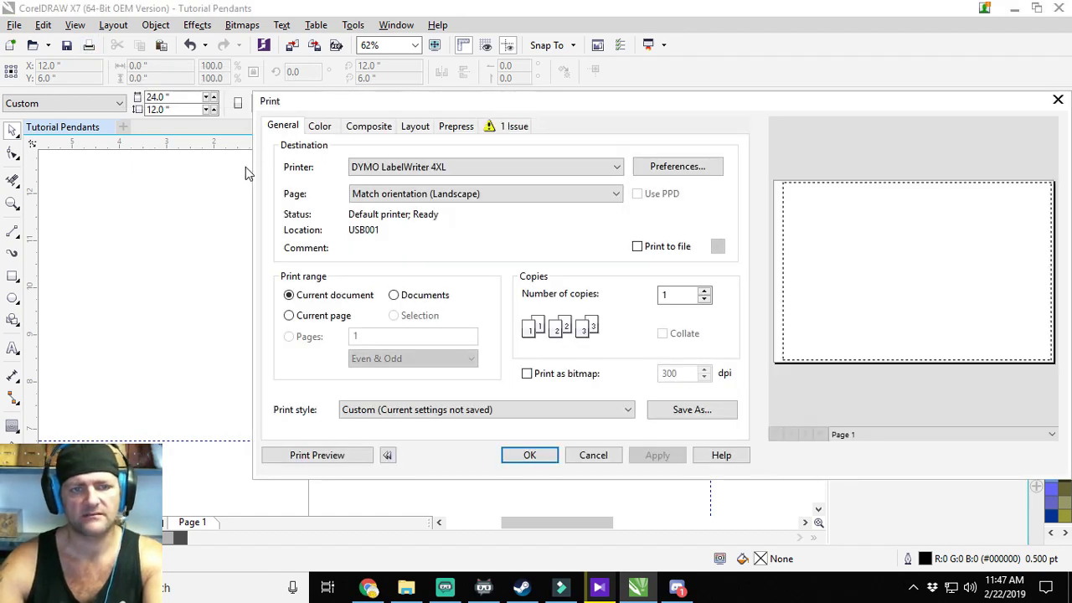
left_click(546, 167)
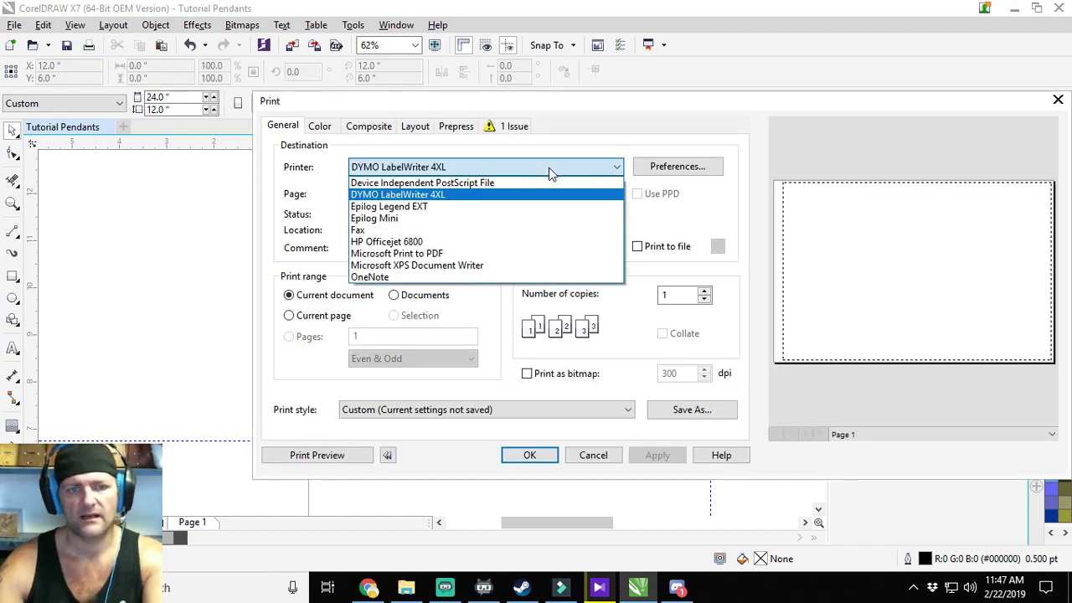
left_click(374, 218)
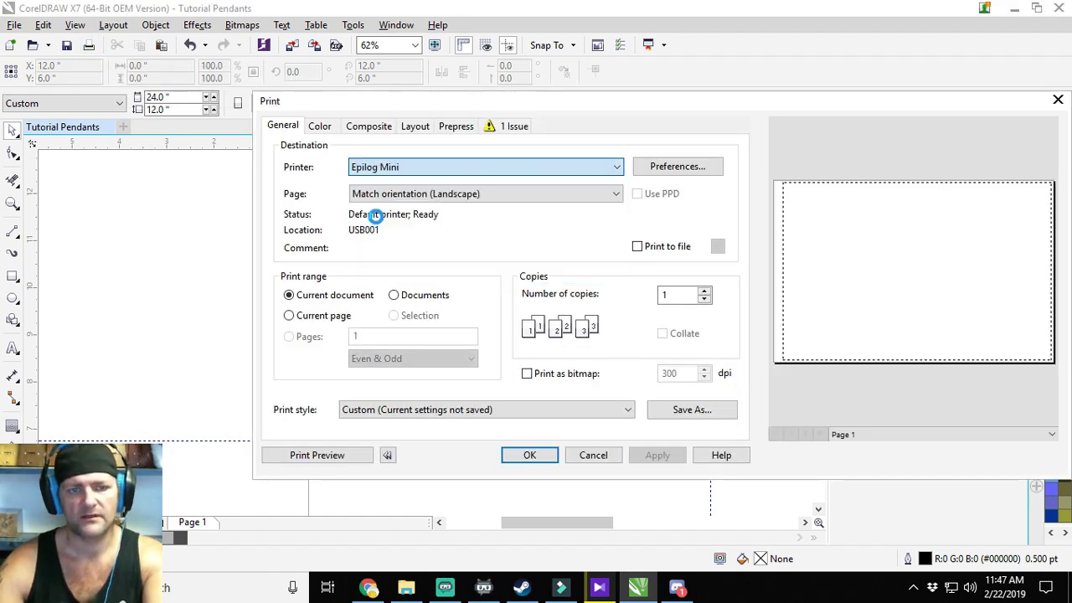
In the Epilog Mini preferences, set vector speed to 20 and raster speed to 10.
left_click(670, 167)
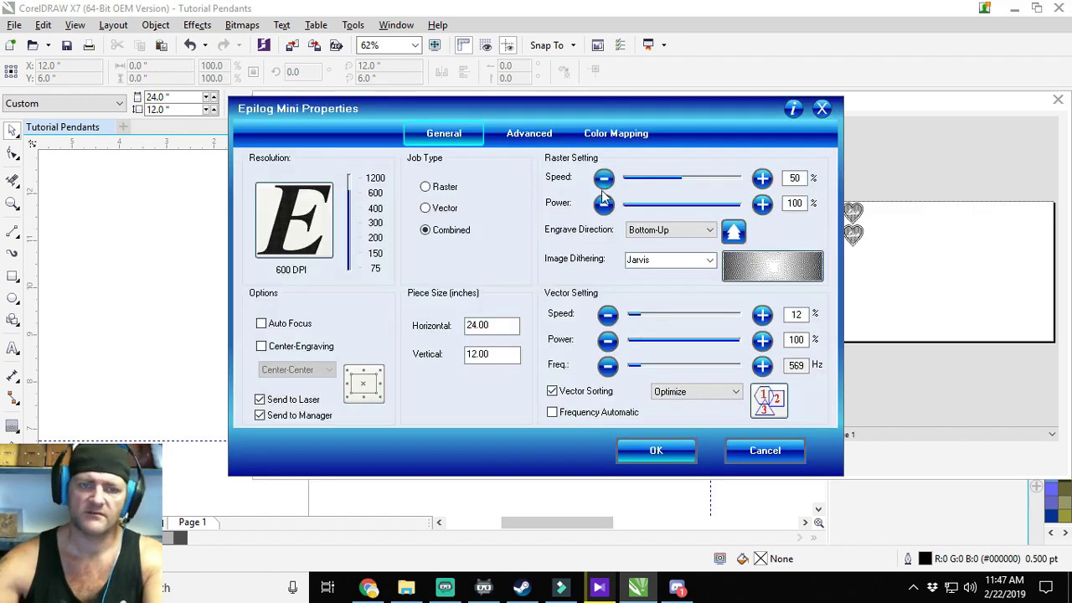
left_click(351, 209)
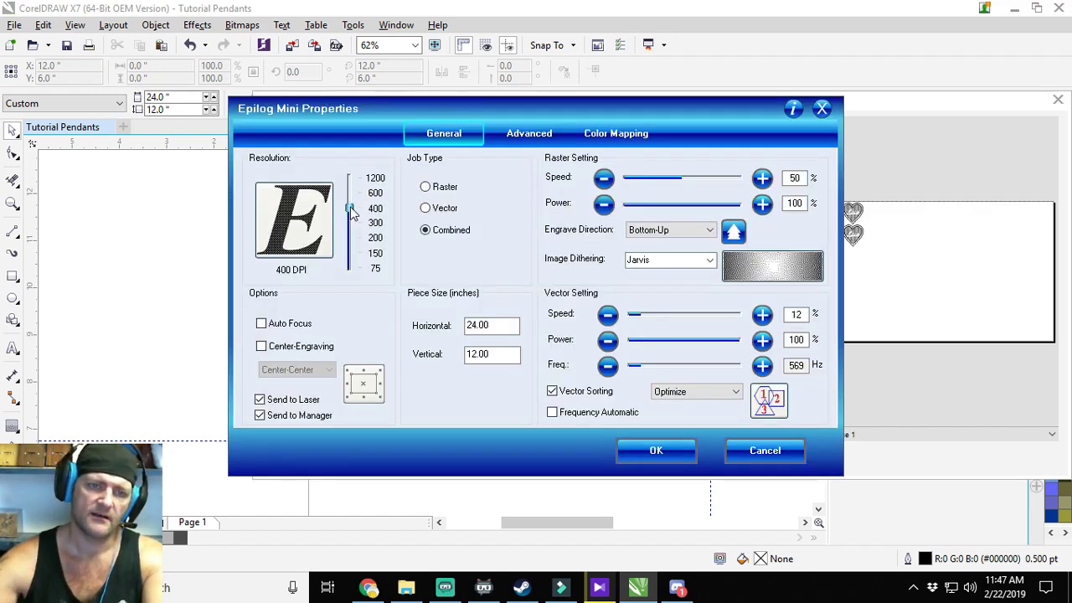
left_click(798, 314)
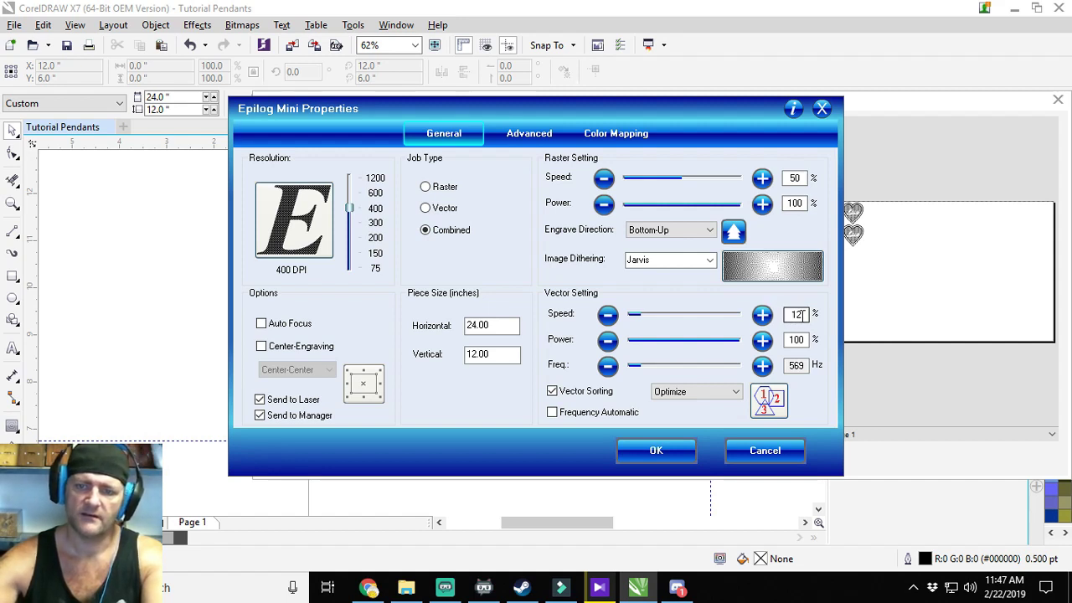
double_click(798, 314)
type("20")
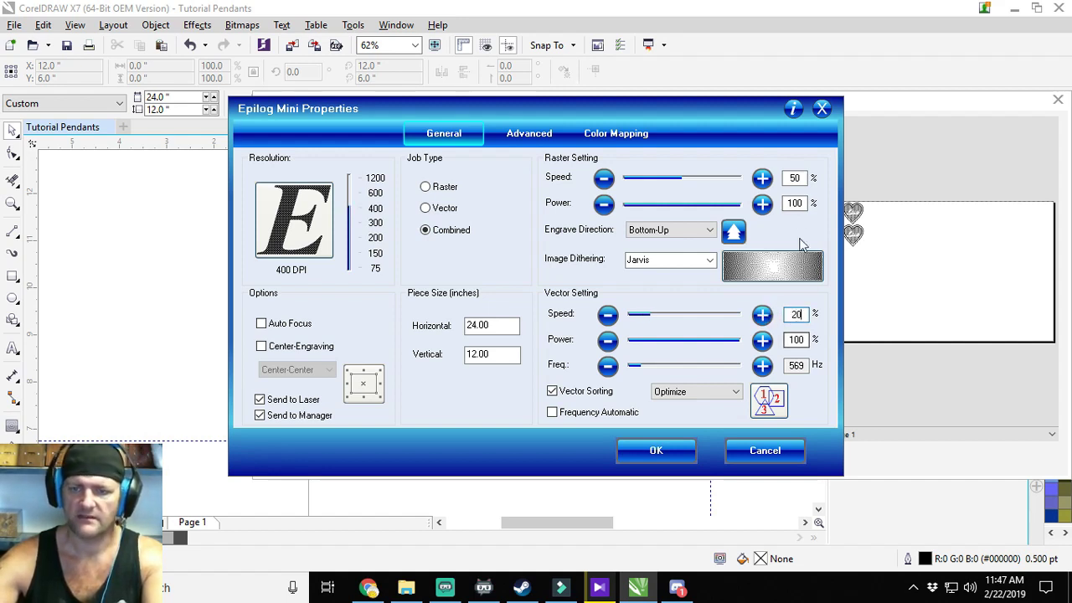
double_click(794, 178)
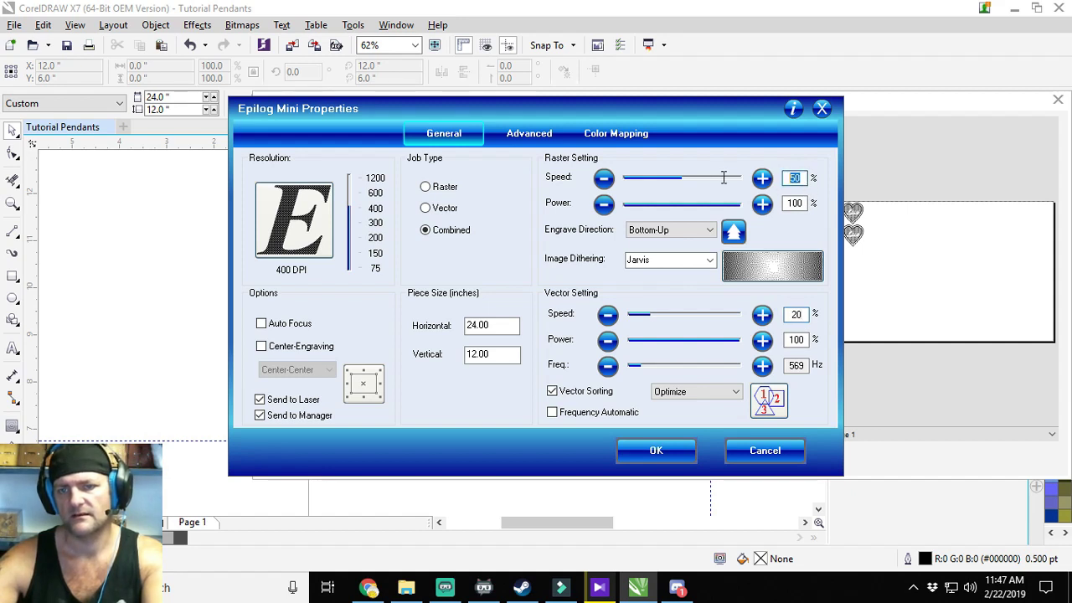
type("10")
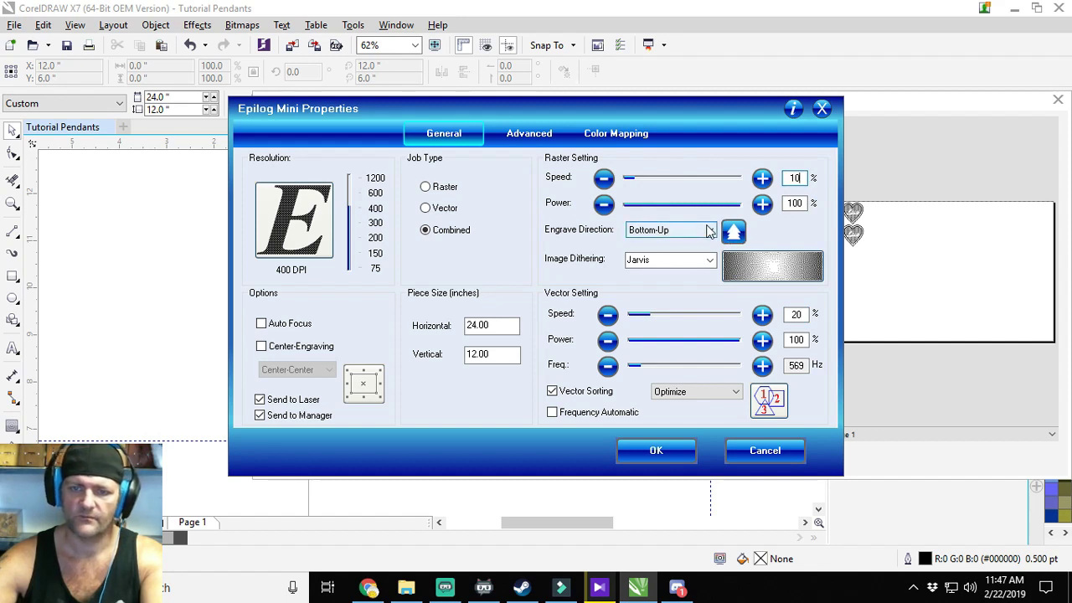
Keep Jarvis dithering, set the resolution to 300 DPI, confirm and apply the settings.
left_click(710, 262)
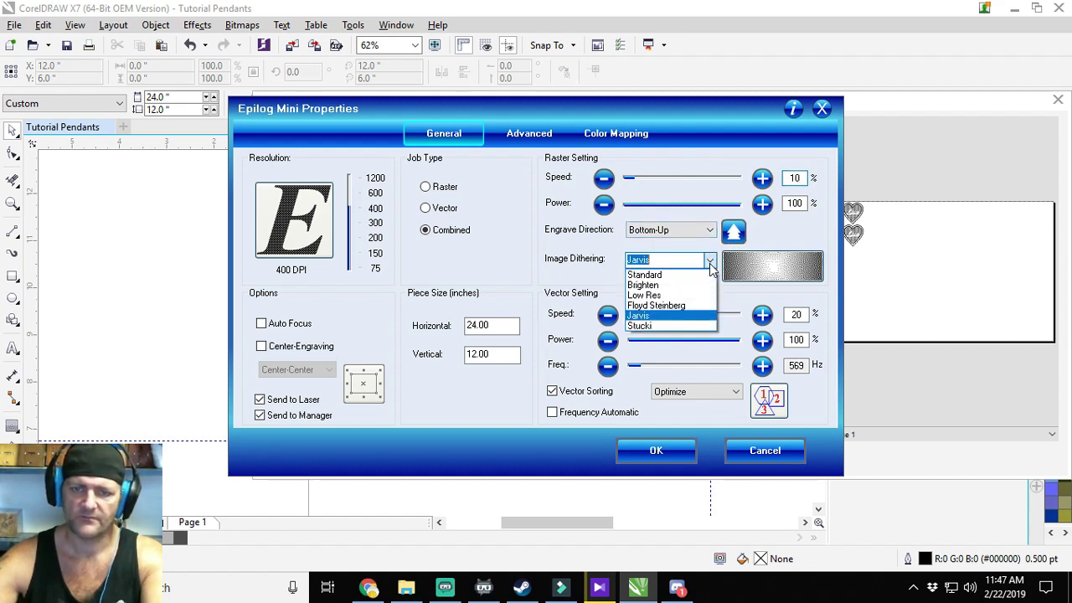
left_click(710, 262)
left_click_drag(350, 209, 352, 230)
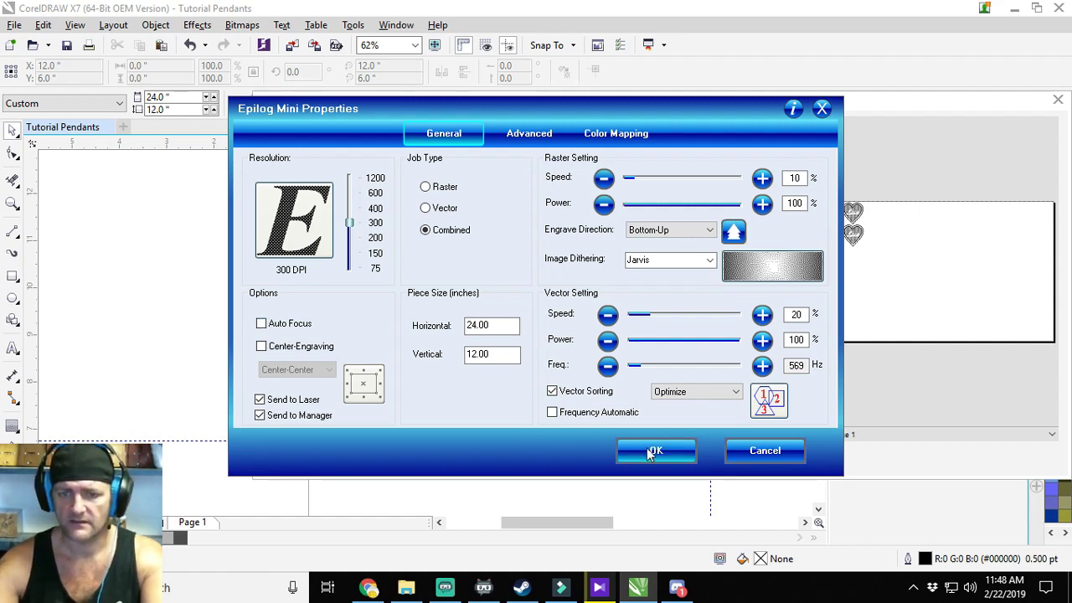
left_click(647, 448)
left_click(657, 456)
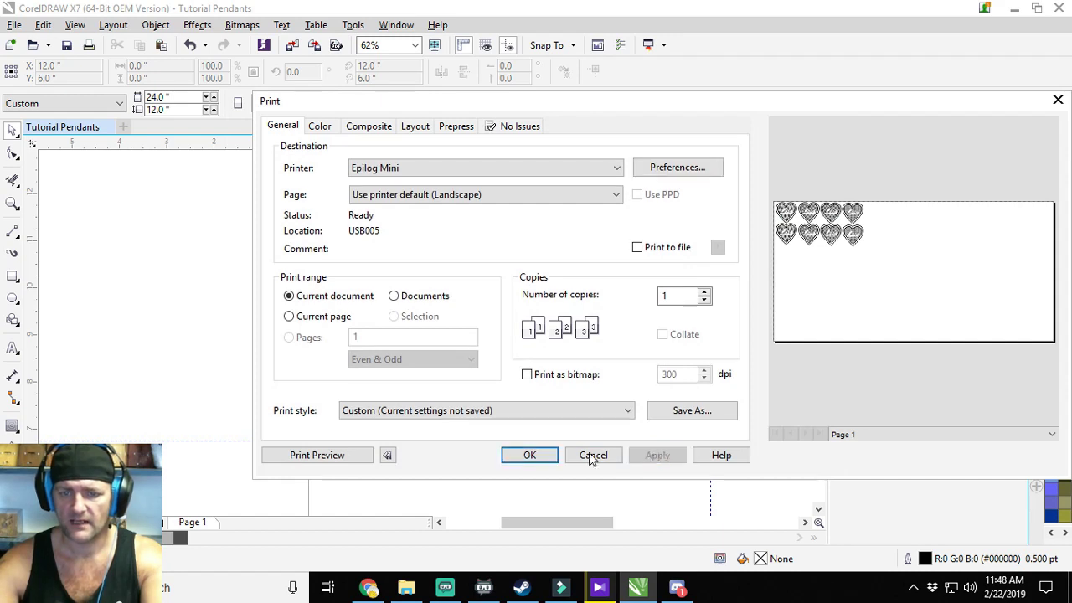